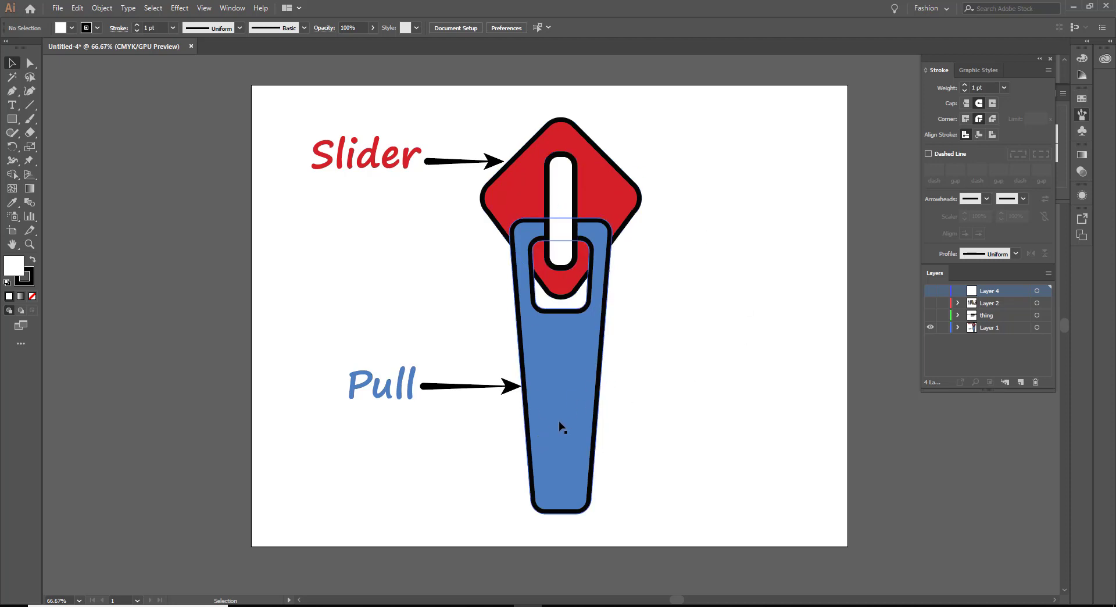
Show the 'thing' layer so the label and arrow for 'The thing that holds them together' appear
{"action": "left_click", "coordinate": [930, 315]}
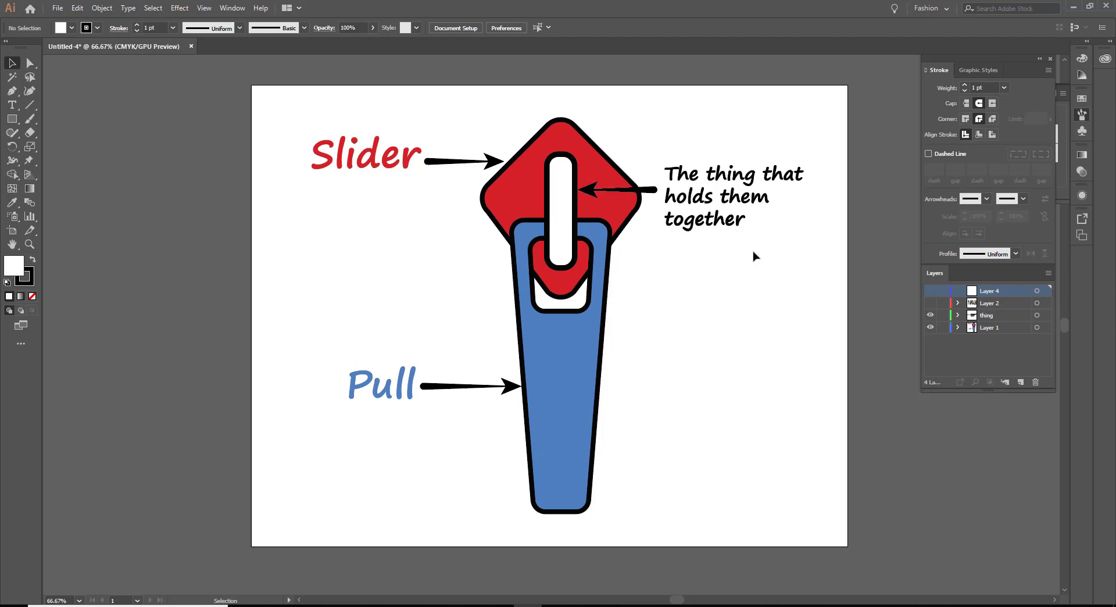
Hide the reference layers, show Layer 4 and draw a vertical line with the Pen tool
{"action": "left_click", "coordinate": [930, 315]}
{"action": "left_click", "coordinate": [930, 327]}
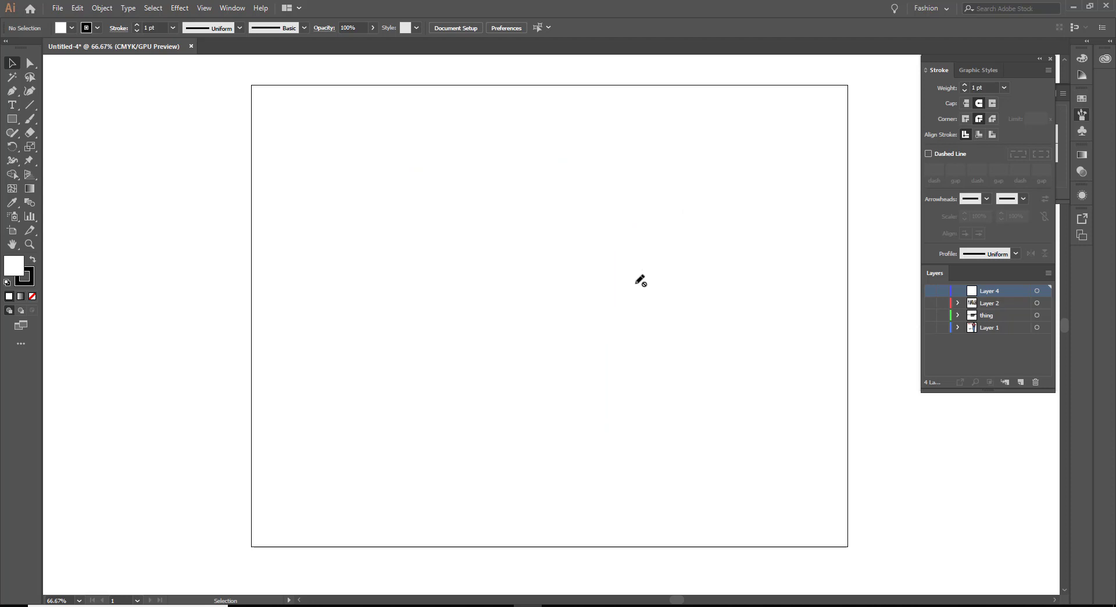
{"action": "left_click", "coordinate": [12, 90]}
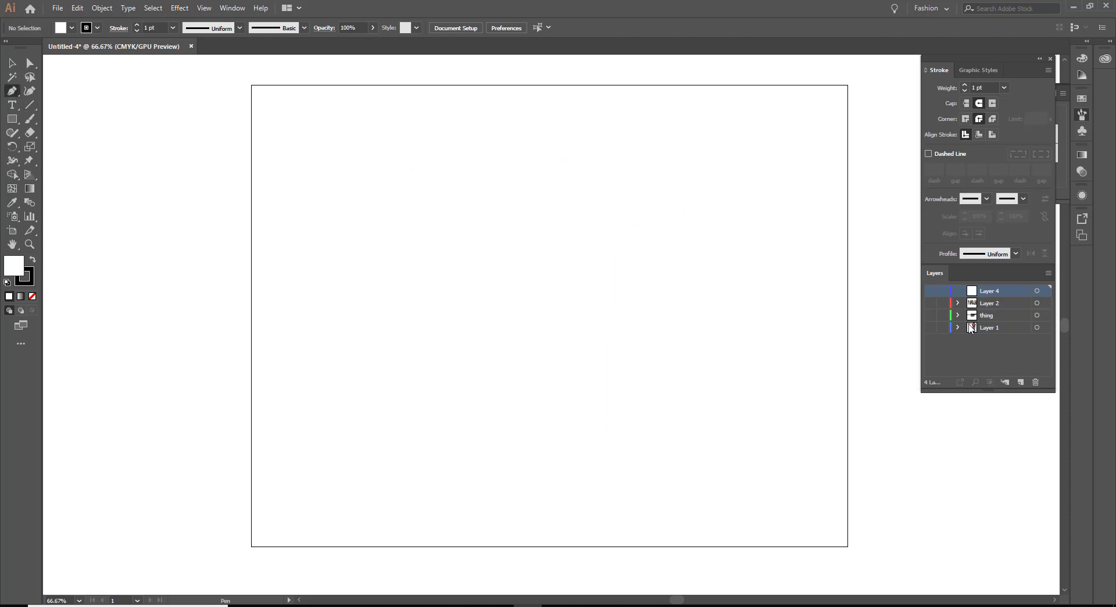
{"action": "left_click", "coordinate": [931, 290]}
{"action": "left_click", "coordinate": [554, 207]}
{"action": "left_click", "coordinate": [554, 427]}
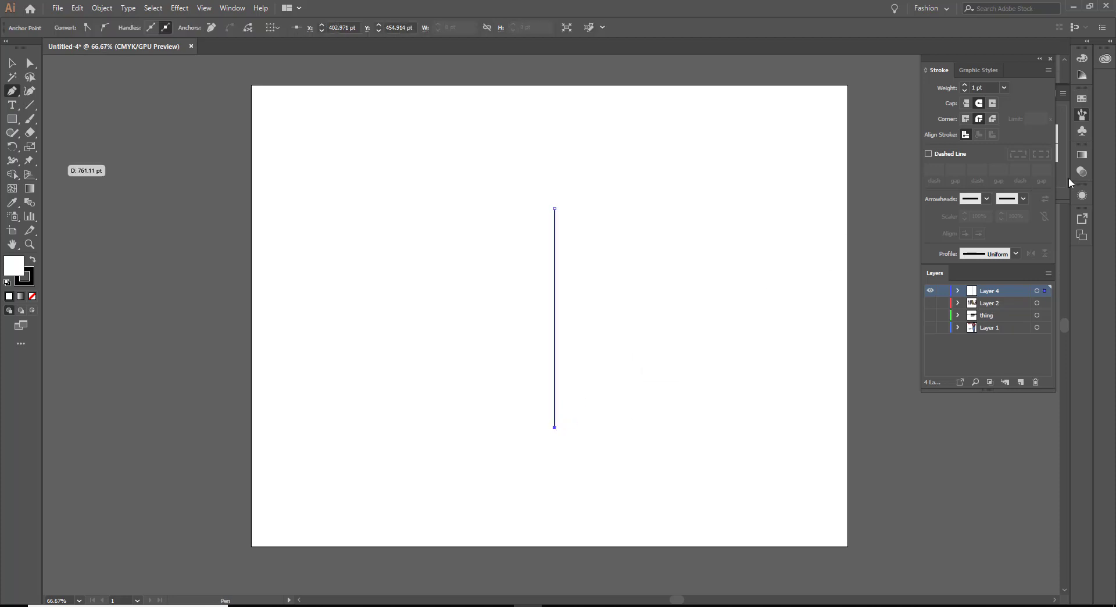
Apply the Sample Zipper brush to the line and zoom in on its top end
{"action": "left_click", "coordinate": [1082, 115]}
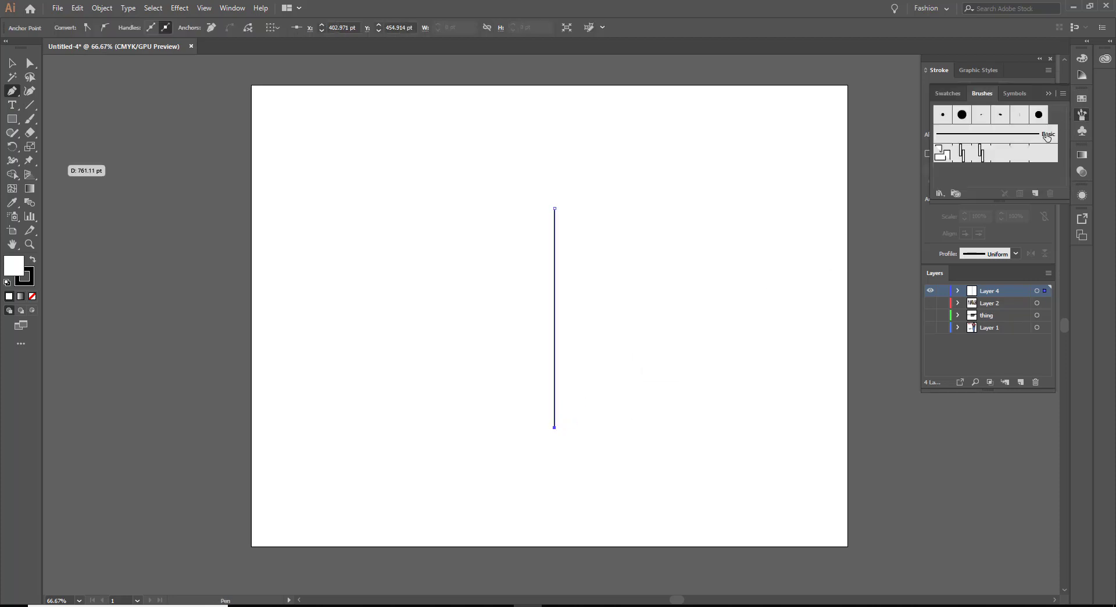
{"action": "left_click", "coordinate": [1018, 157]}
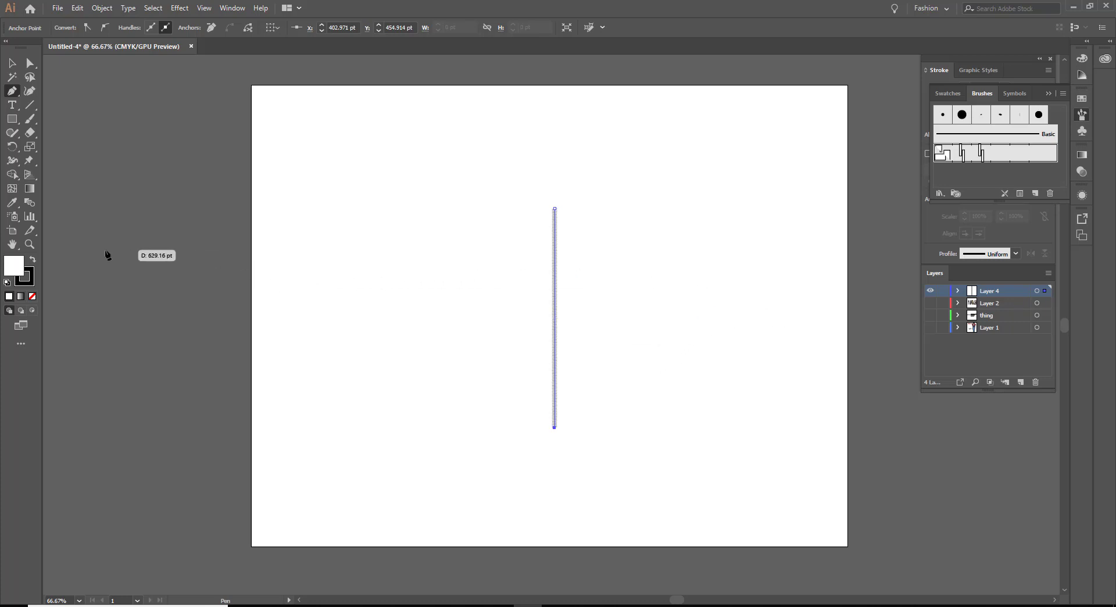
{"action": "left_click", "coordinate": [32, 244]}
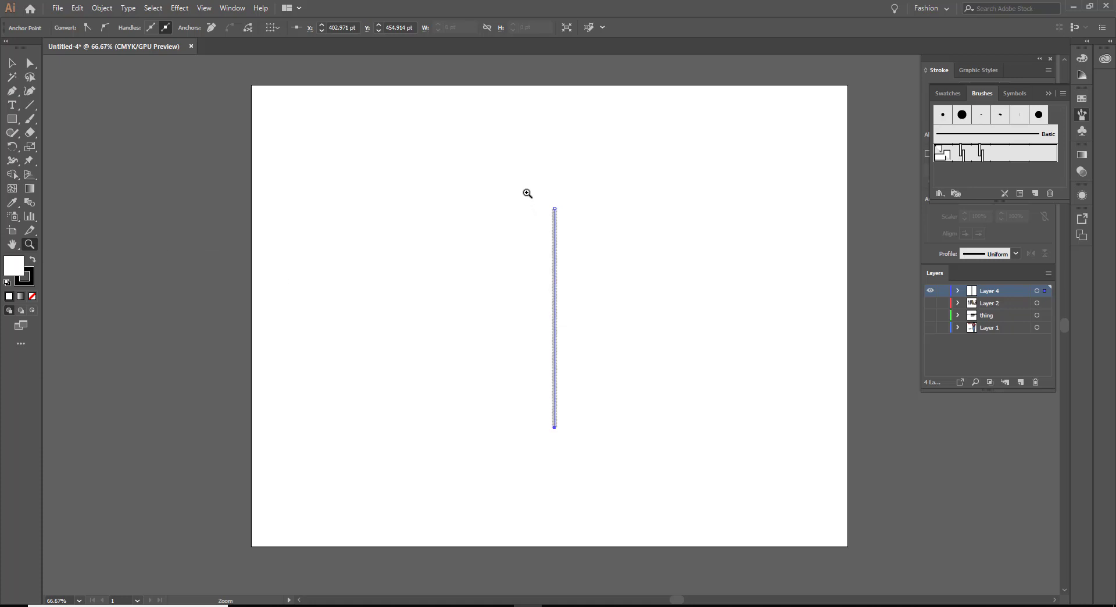
{"action": "left_click_drag", "start_coordinate": [526, 191], "coordinate": [501, 335]}
{"action": "left_click_drag", "start_coordinate": [413, 236], "coordinate": [558, 334]}
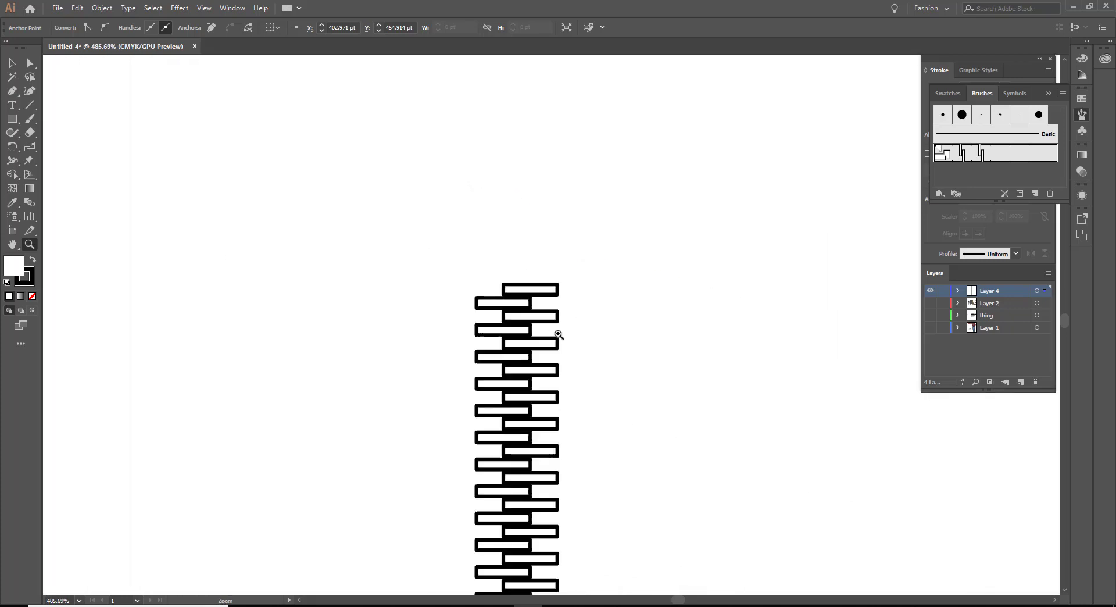
{"action": "left_click_drag", "start_coordinate": [707, 458], "coordinate": [581, 414]}
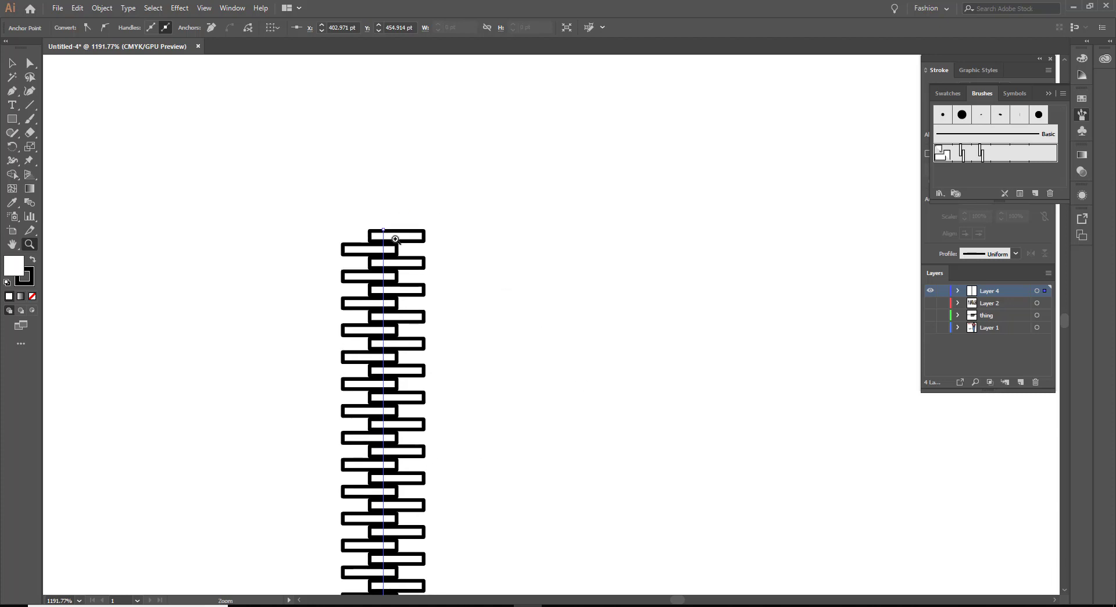
Draw a small centred square at the chain's top and move it up and to the right
{"action": "left_click", "coordinate": [17, 122]}
{"action": "key", "text": "alt+shift"}
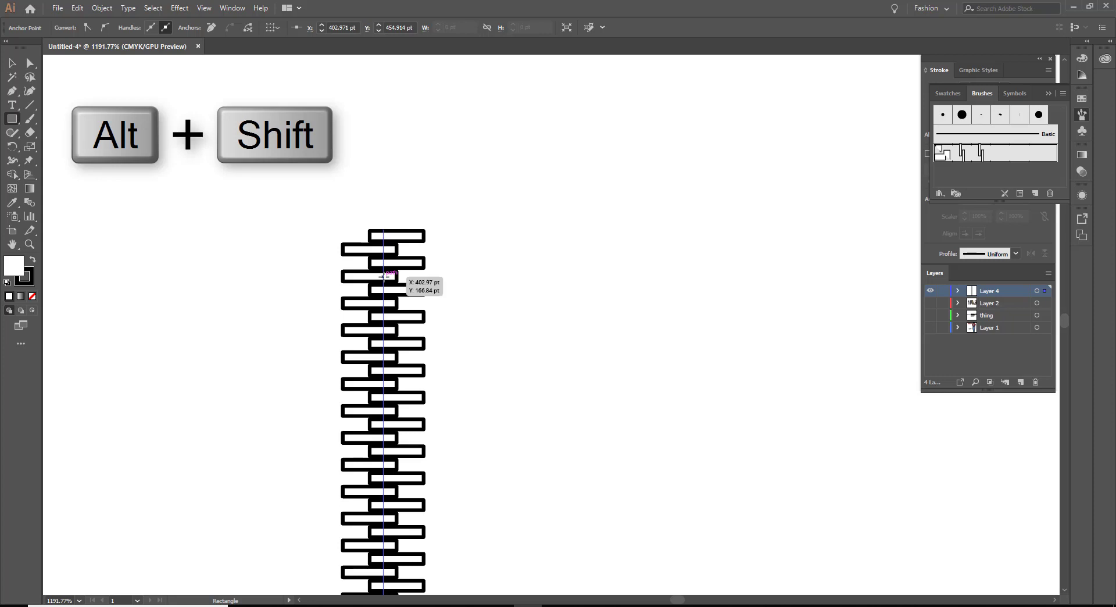
{"action": "left_click_drag", "start_coordinate": [383, 275], "coordinate": [428, 310]}
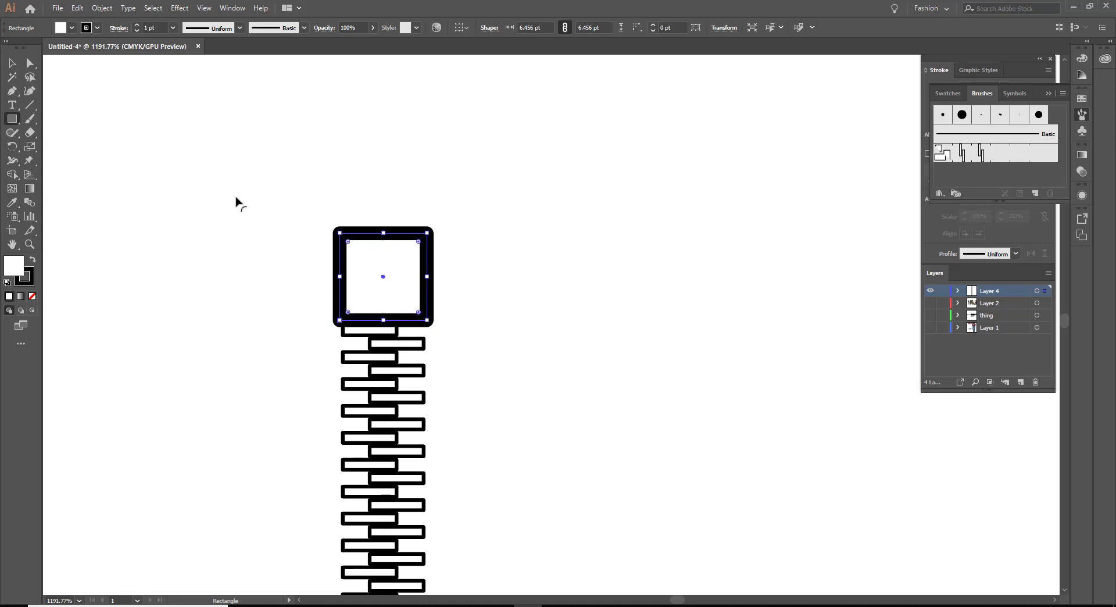
{"action": "left_click", "coordinate": [13, 64]}
{"action": "left_click_drag", "start_coordinate": [406, 261], "coordinate": [591, 226]}
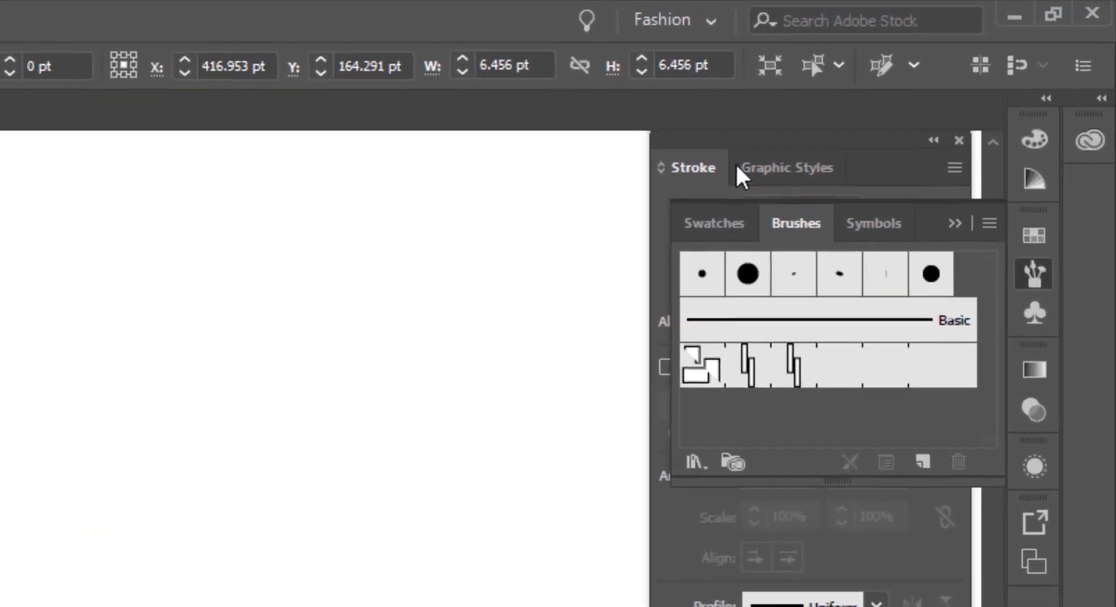
Set the square's stroke weight to 0.25 pt
{"action": "left_click", "coordinate": [939, 70]}
{"action": "left_click", "coordinate": [843, 214]}
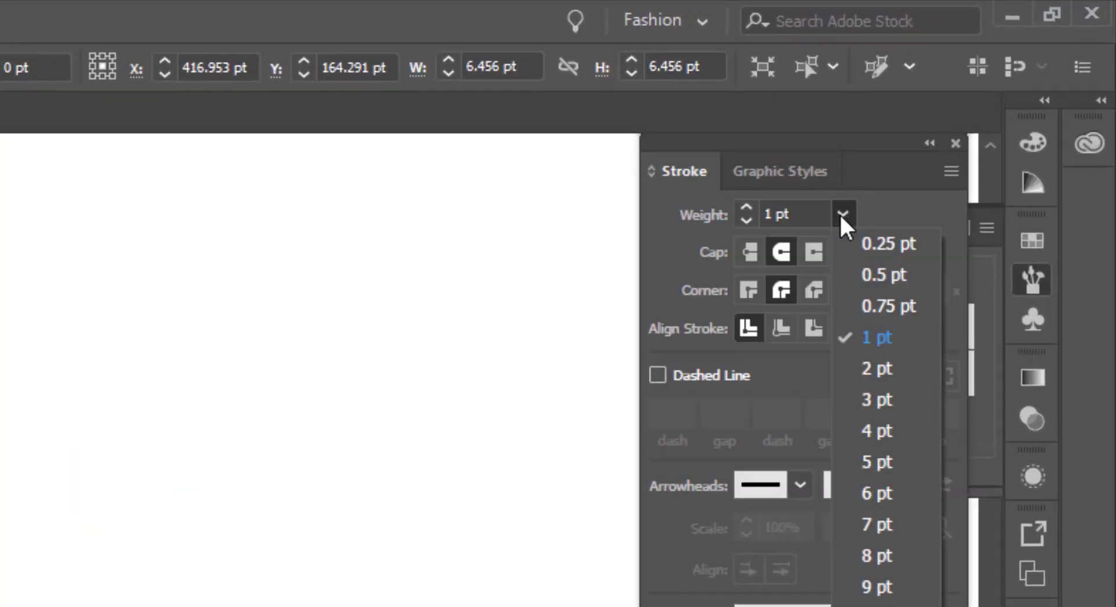
{"action": "left_click", "coordinate": [873, 242]}
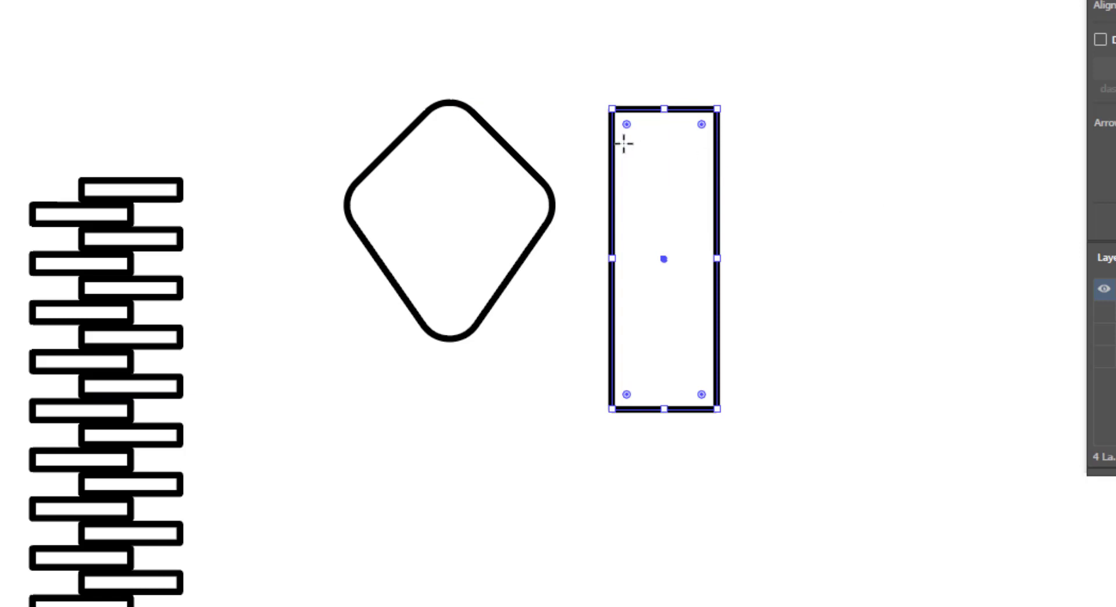
Draw a small square inside the tall rectangle and centre it horizontally with the Align panel
{"action": "left_click_drag", "start_coordinate": [627, 142], "coordinate": [698, 213]}
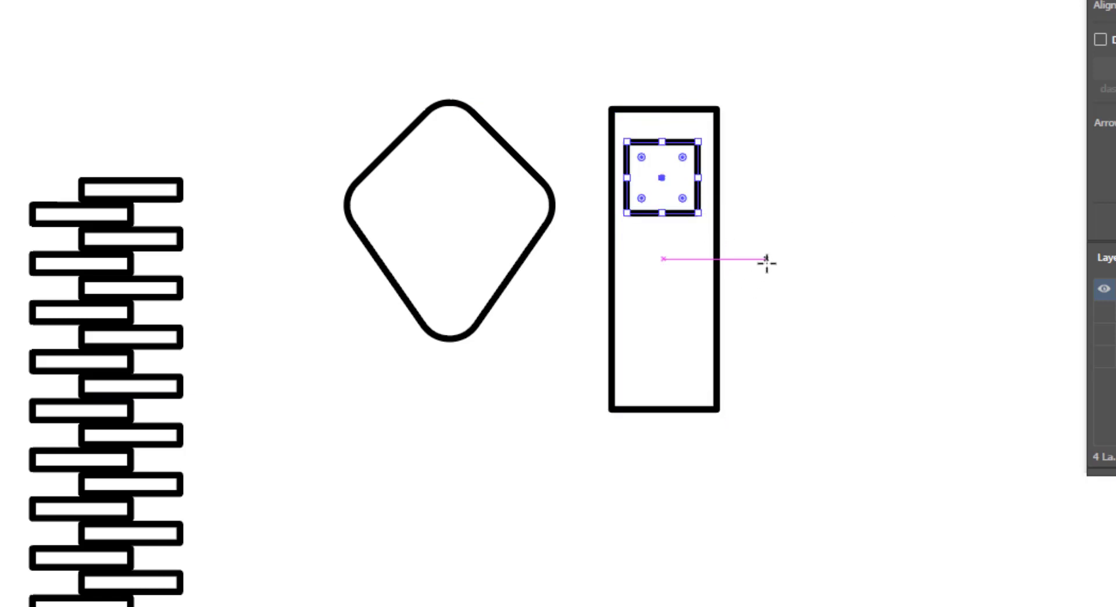
{"action": "key", "text": "v"}
{"action": "left_click_drag", "start_coordinate": [683, 430], "coordinate": [952, 130]}
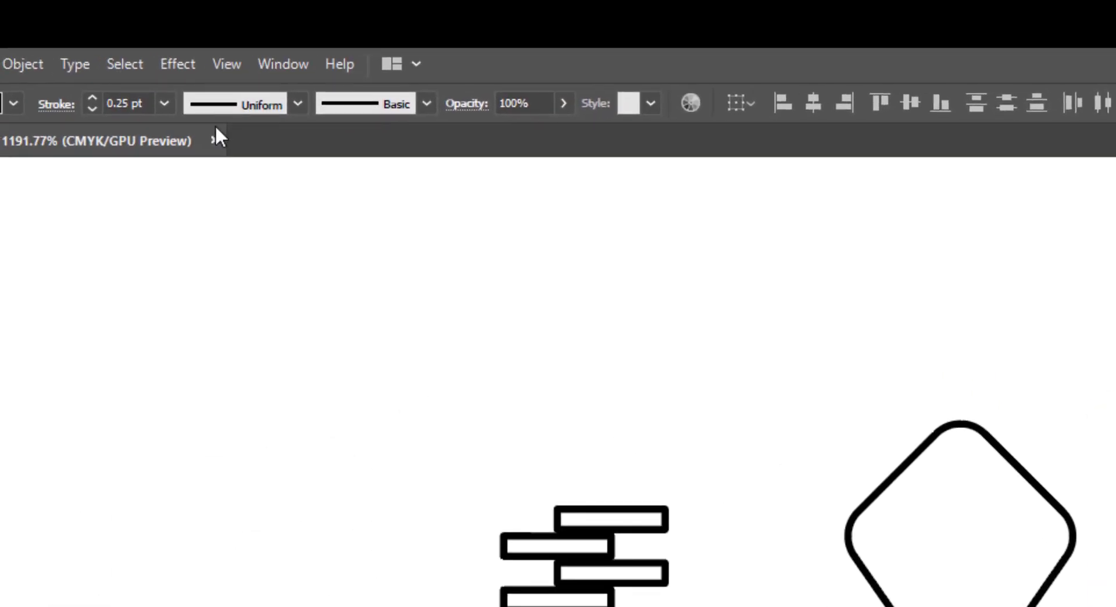
{"action": "left_click", "coordinate": [280, 66]}
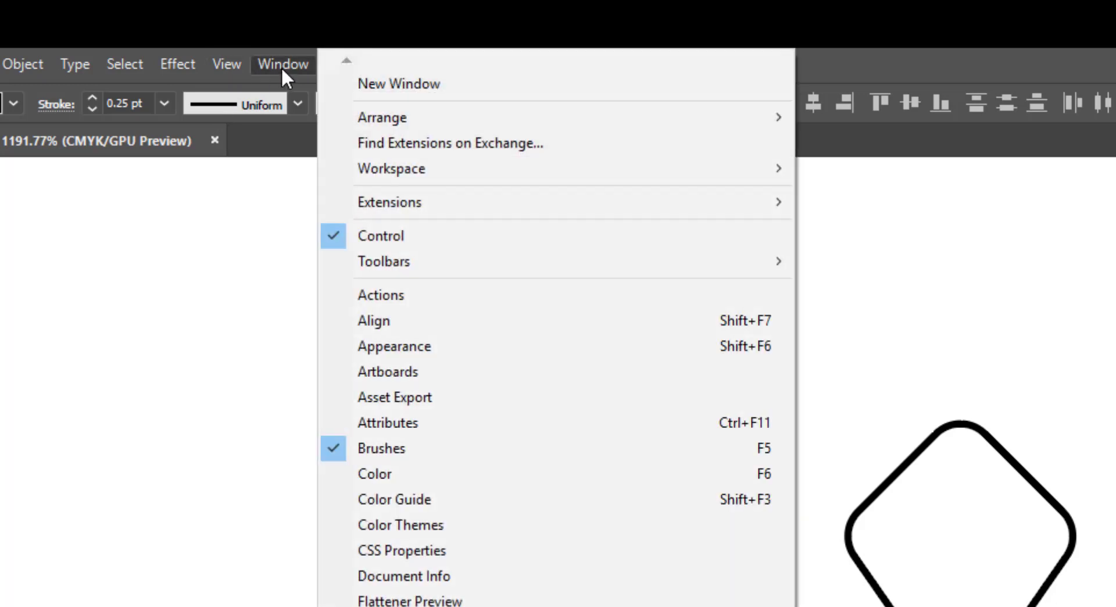
{"action": "left_click", "coordinate": [417, 323]}
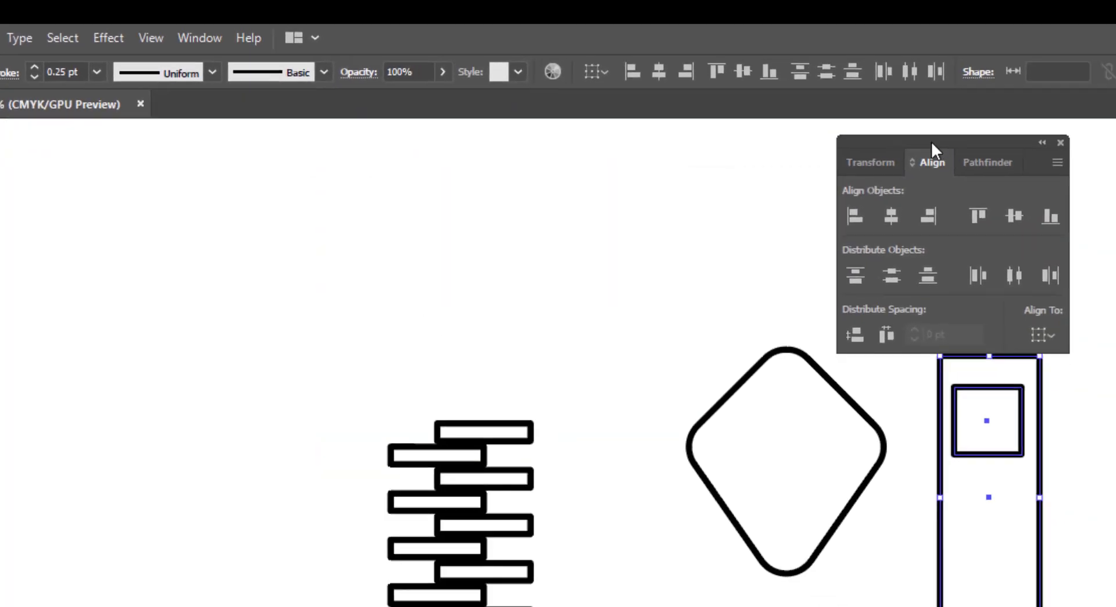
{"action": "left_click_drag", "start_coordinate": [590, 119], "coordinate": [927, 189]}
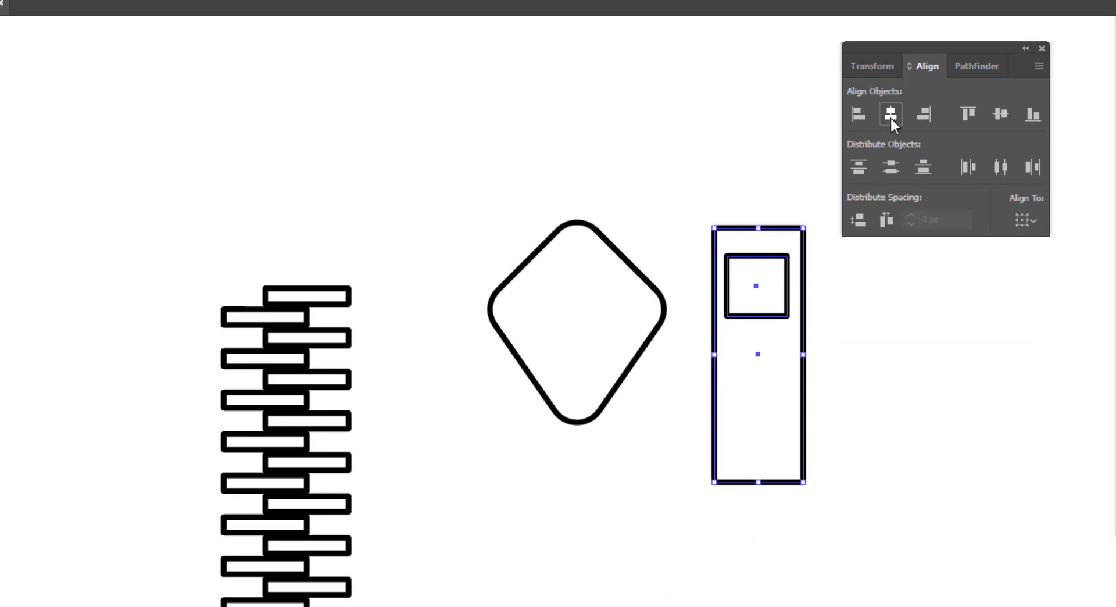
{"action": "left_click", "coordinate": [890, 116]}
Nudge the inner square into position near the top of the rectangle
{"action": "left_click", "coordinate": [899, 428]}
{"action": "left_click", "coordinate": [764, 319]}
{"action": "key", "text": "shift+Up"}
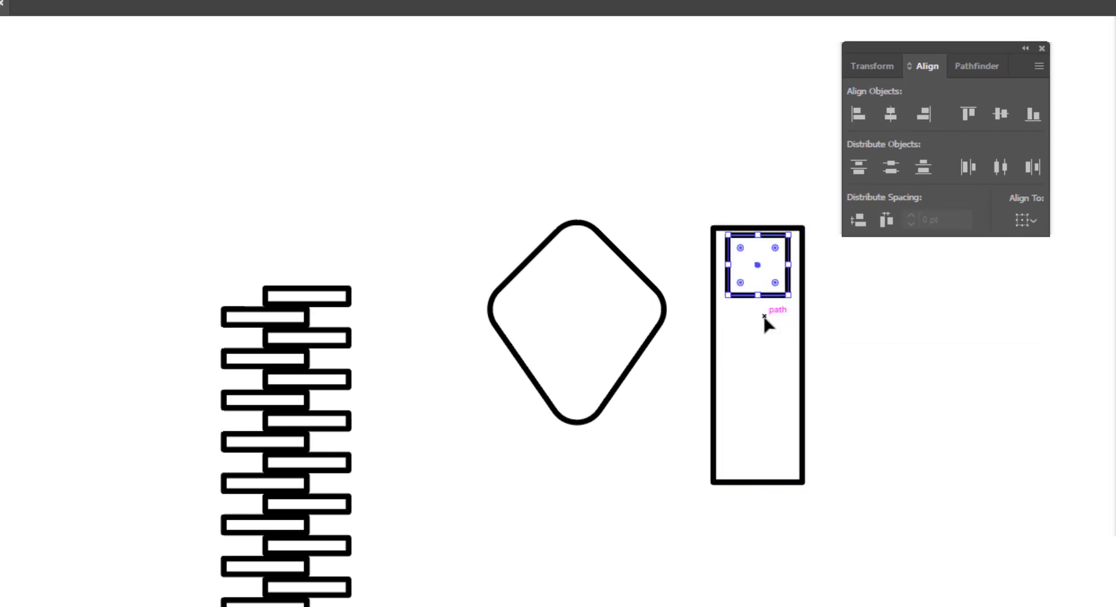
{"action": "left_click", "coordinate": [858, 324]}
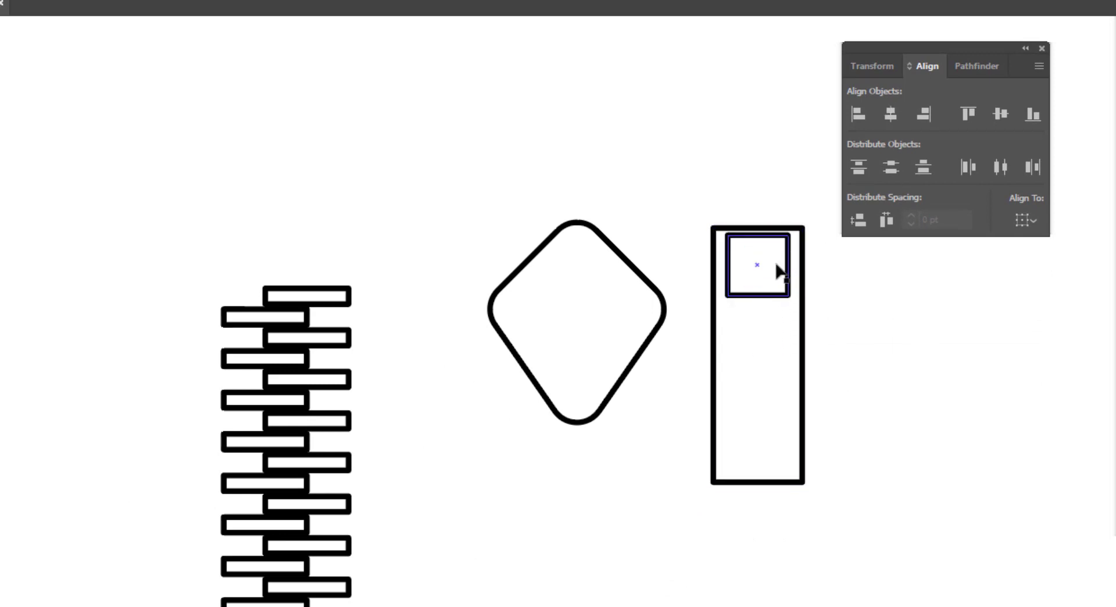
{"action": "left_click_drag", "start_coordinate": [766, 266], "coordinate": [767, 277]}
{"action": "left_click", "coordinate": [885, 331]}
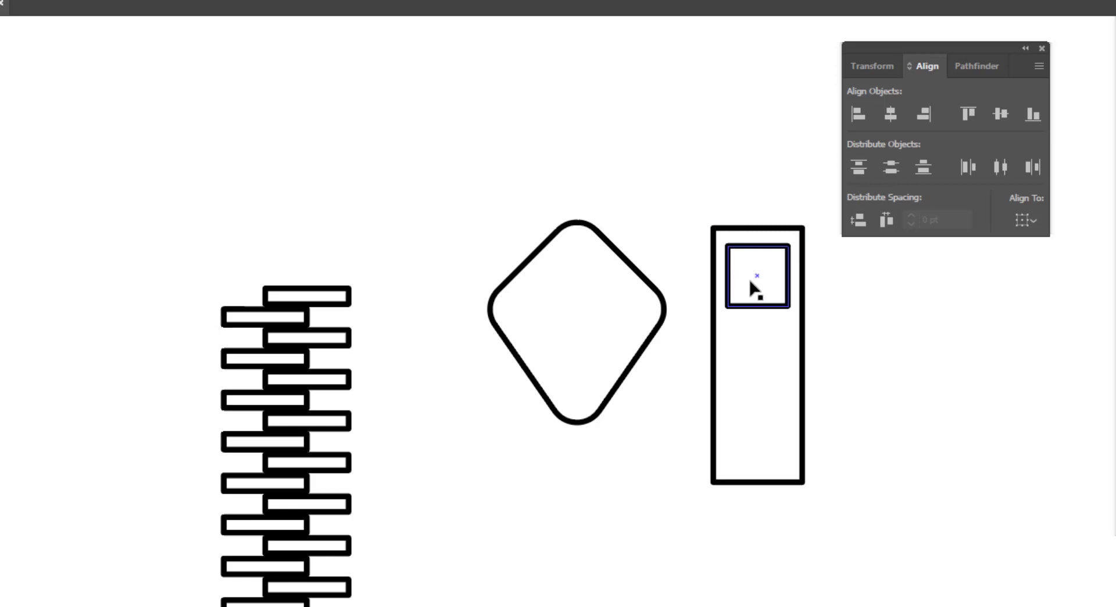
Cut the inner square out of the tall rectangle and move the pull over the zipper chain
{"action": "left_click_drag", "start_coordinate": [741, 190], "coordinate": [752, 549]}
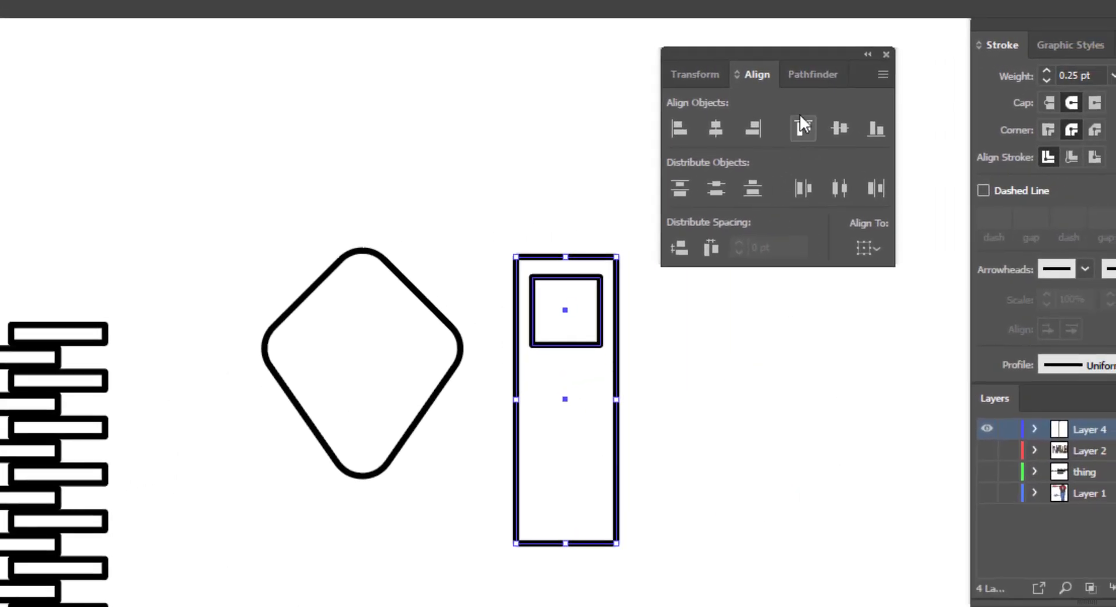
{"action": "left_click", "coordinate": [803, 76]}
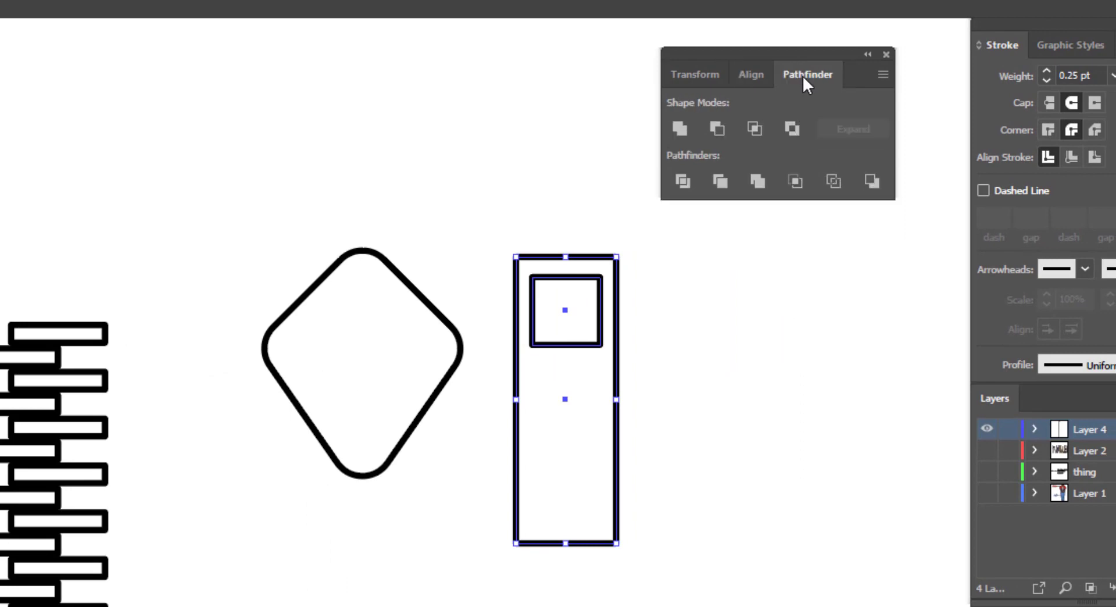
{"action": "left_click", "coordinate": [793, 128]}
{"action": "left_click_drag", "start_coordinate": [580, 430], "coordinate": [159, 466]}
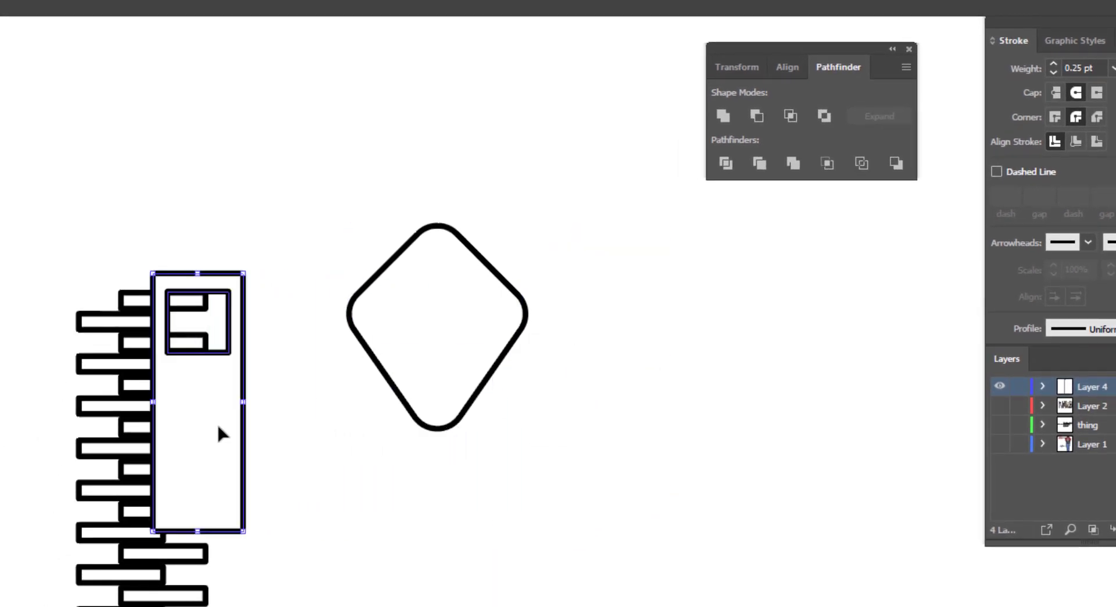
{"action": "left_click_drag", "start_coordinate": [218, 427], "coordinate": [636, 390]}
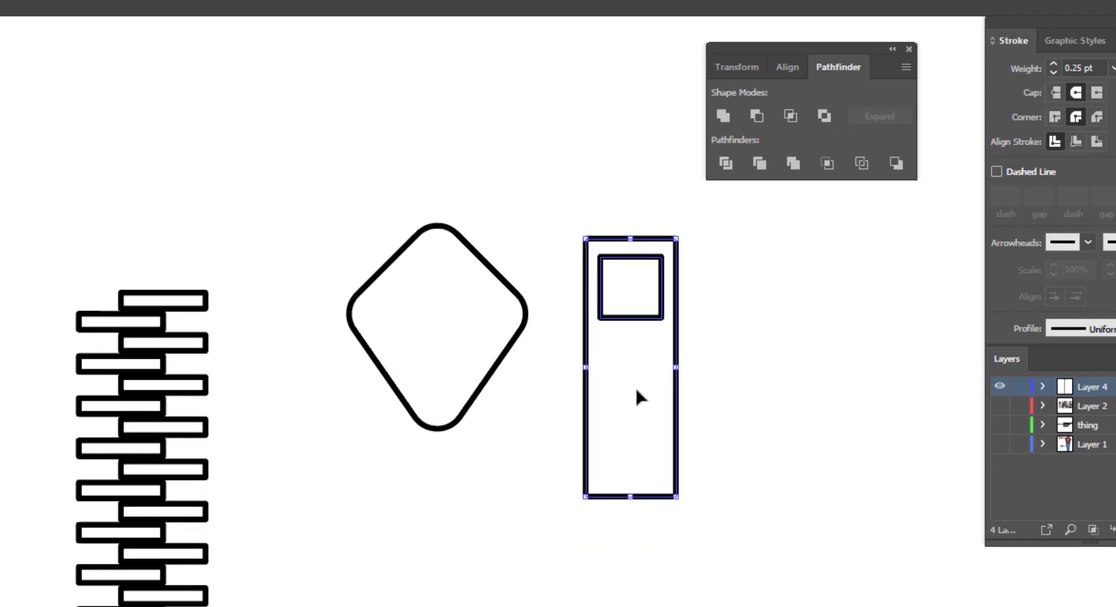
Select the bottom anchor points and scale them inward to taper the pull
{"action": "key", "text": "a"}
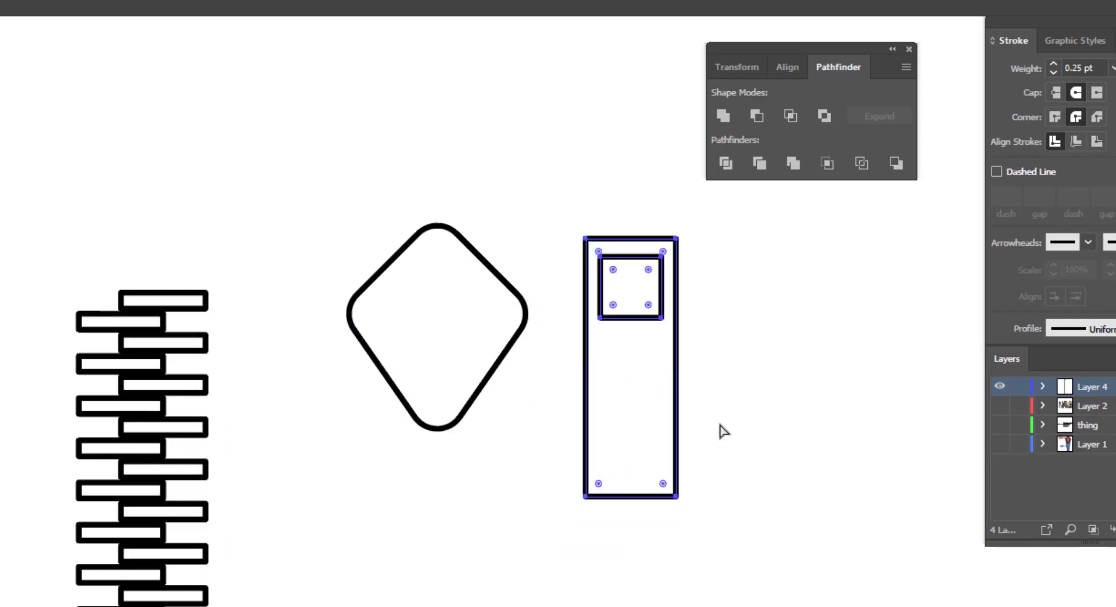
{"action": "left_click", "coordinate": [611, 293]}
{"action": "left_click_drag", "start_coordinate": [610, 294], "coordinate": [701, 541]}
{"action": "mouse_move", "coordinate": [696, 286]}
{"action": "left_mouse_down"}
{"action": "mouse_move", "coordinate": [694, 443]}
{"action": "mouse_move", "coordinate": [566, 521]}
{"action": "left_mouse_up"}
{"action": "left_click_drag", "start_coordinate": [562, 284], "coordinate": [568, 523]}
{"action": "left_click_drag", "start_coordinate": [560, 294], "coordinate": [699, 293]}
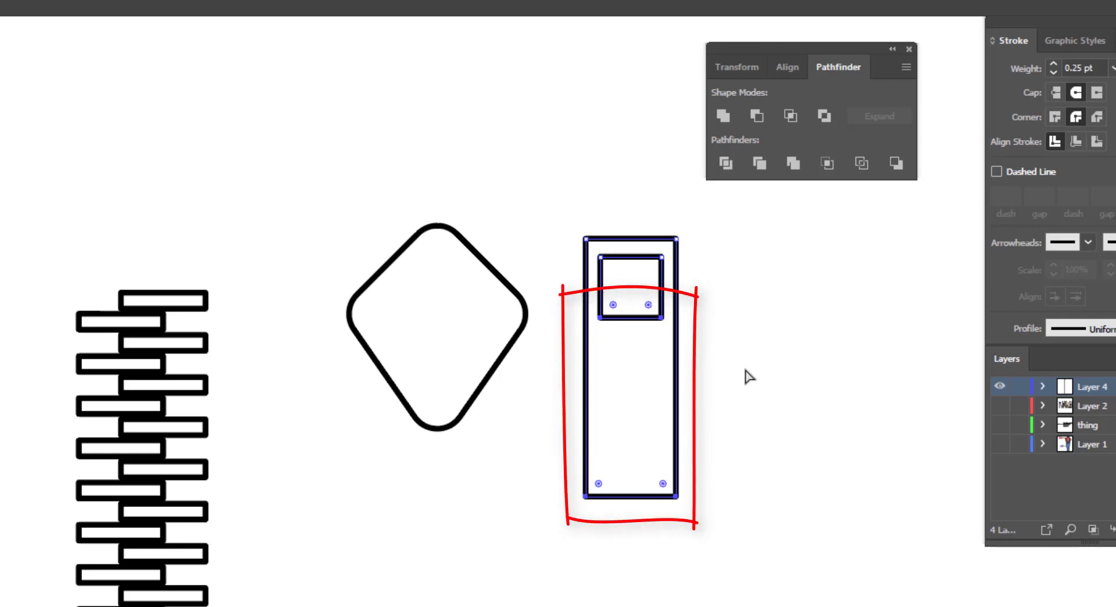
{"action": "key", "text": "Escape"}
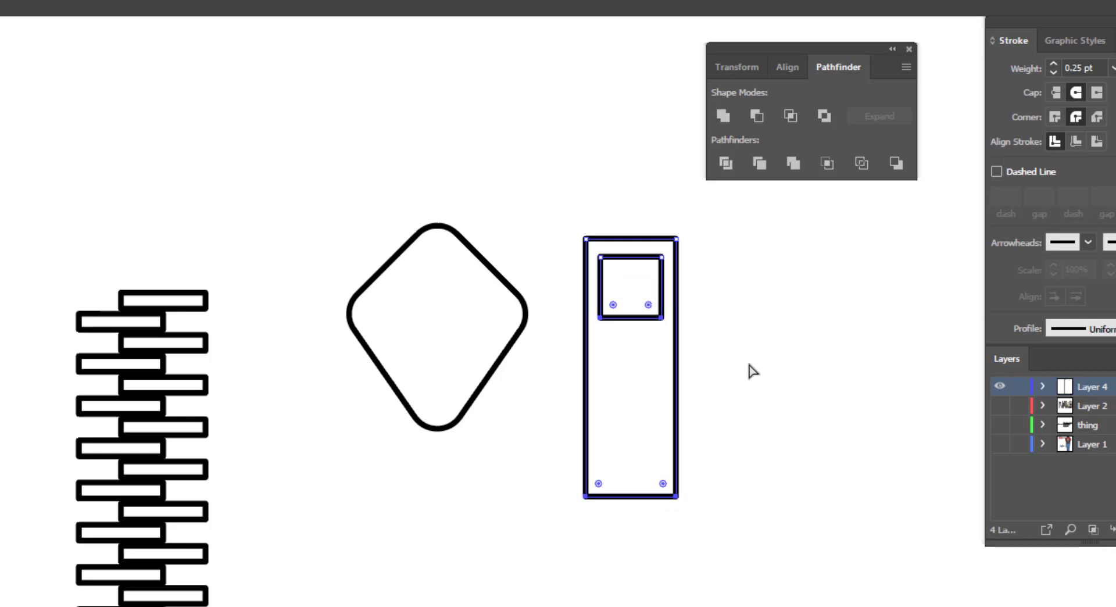
{"action": "key", "text": "s"}
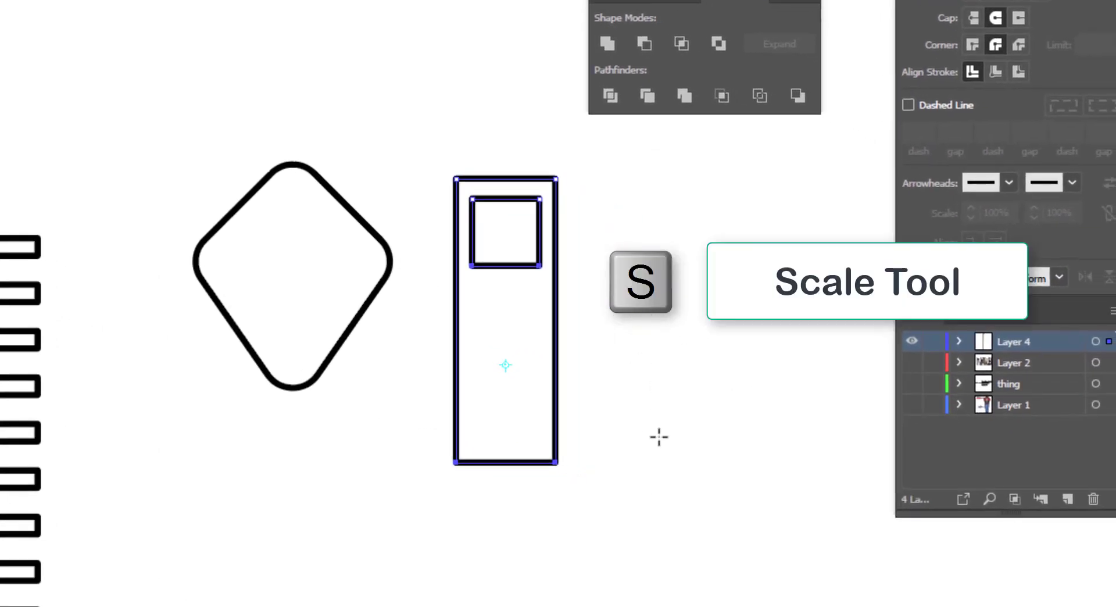
{"action": "left_click_drag", "start_coordinate": [663, 445], "coordinate": [606, 452]}
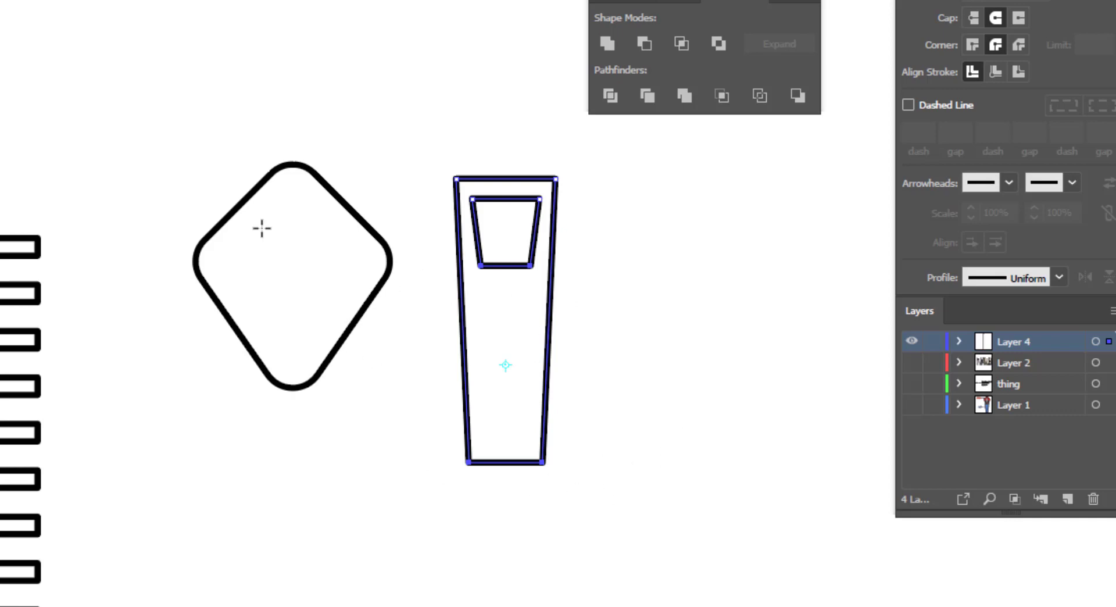
Round all corners of the tapered pull with the live-corner widget
{"action": "key", "text": "a"}
{"action": "left_click", "coordinate": [657, 338]}
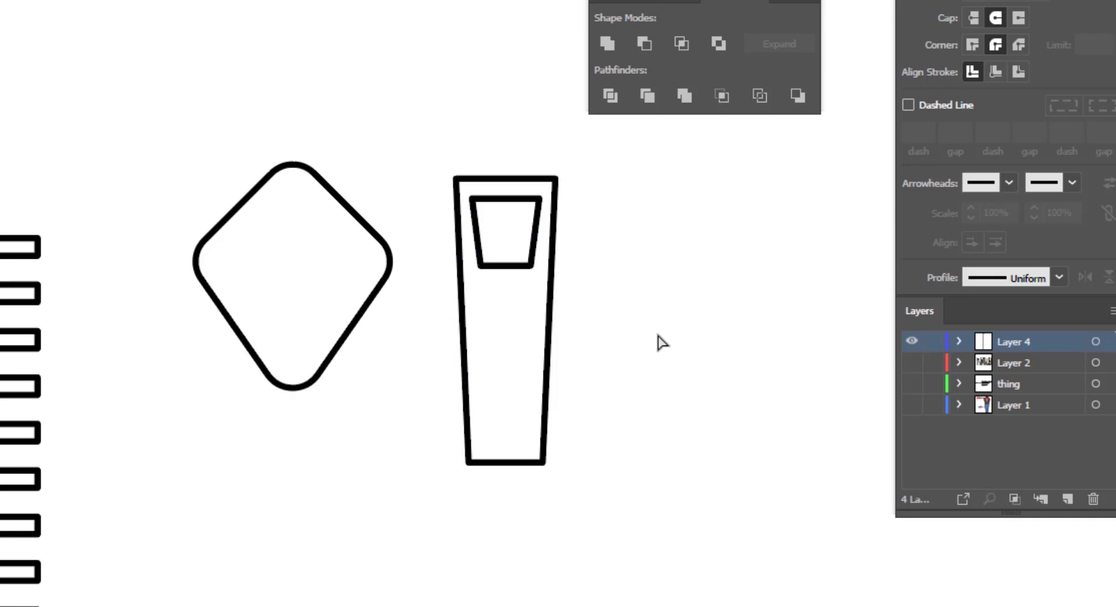
{"action": "left_click", "coordinate": [511, 287]}
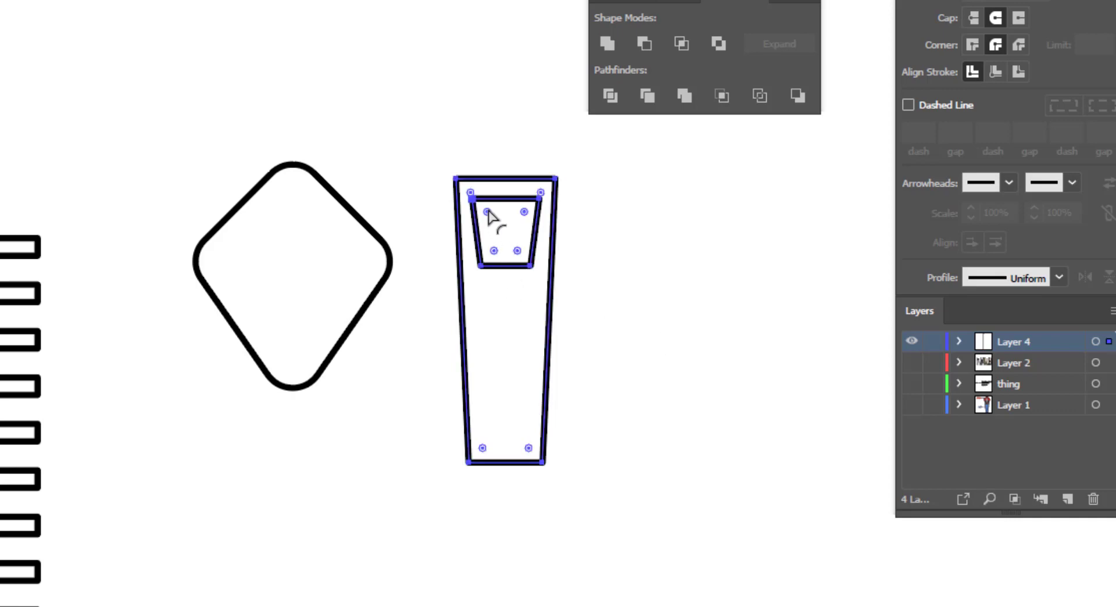
{"action": "left_click_drag", "start_coordinate": [487, 213], "coordinate": [493, 222]}
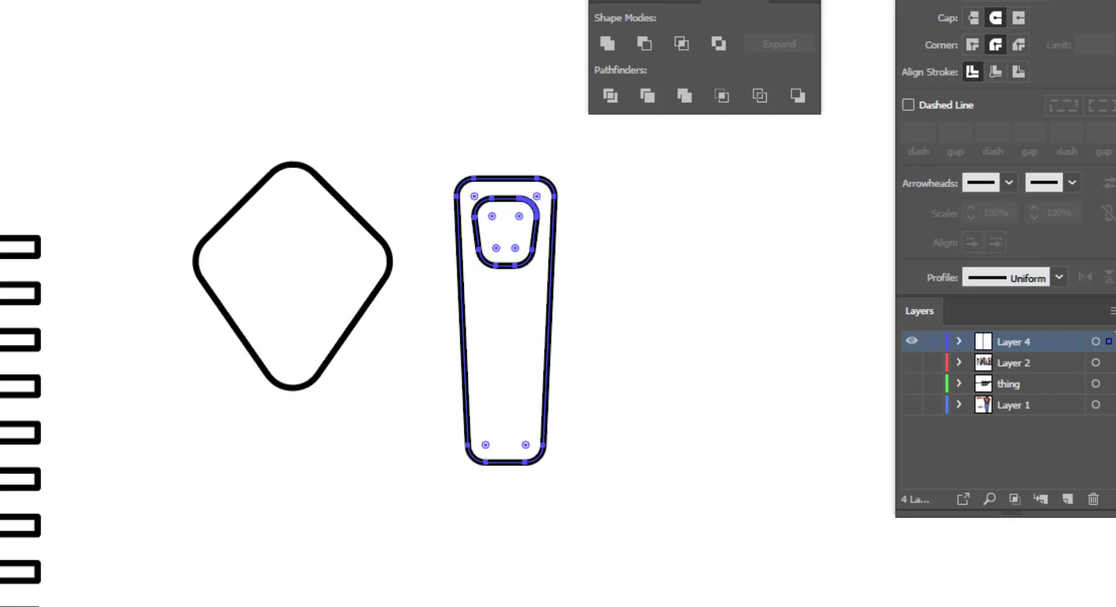
{"action": "left_click", "coordinate": [583, 322]}
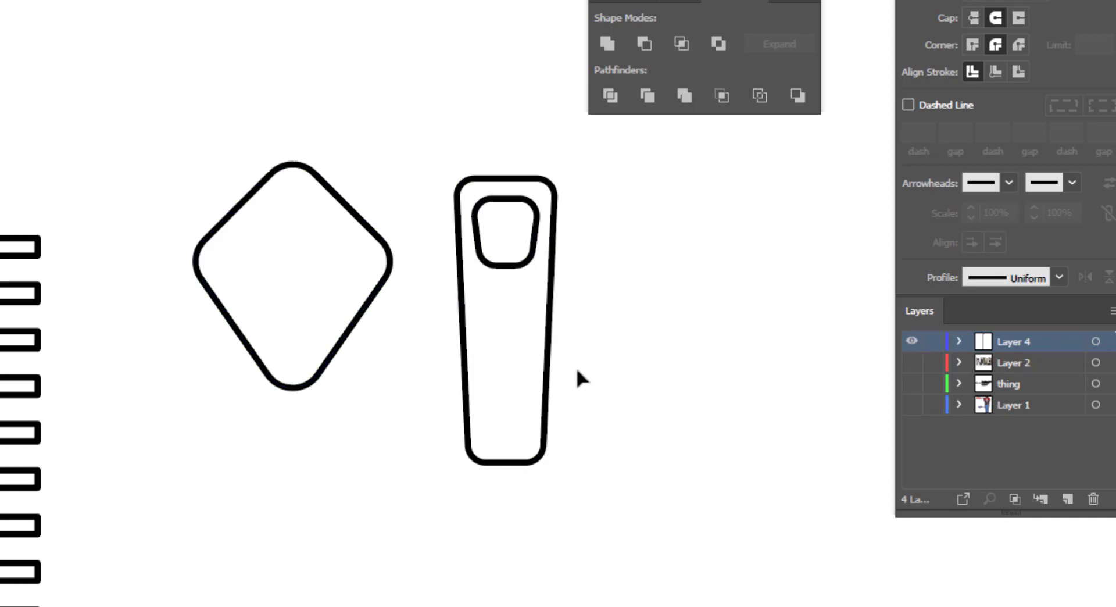
Move the pull onto the diamond and add a small rectangle rounded into a pill
{"action": "left_click_drag", "start_coordinate": [525, 322], "coordinate": [313, 411]}
{"action": "left_click", "coordinate": [463, 498]}
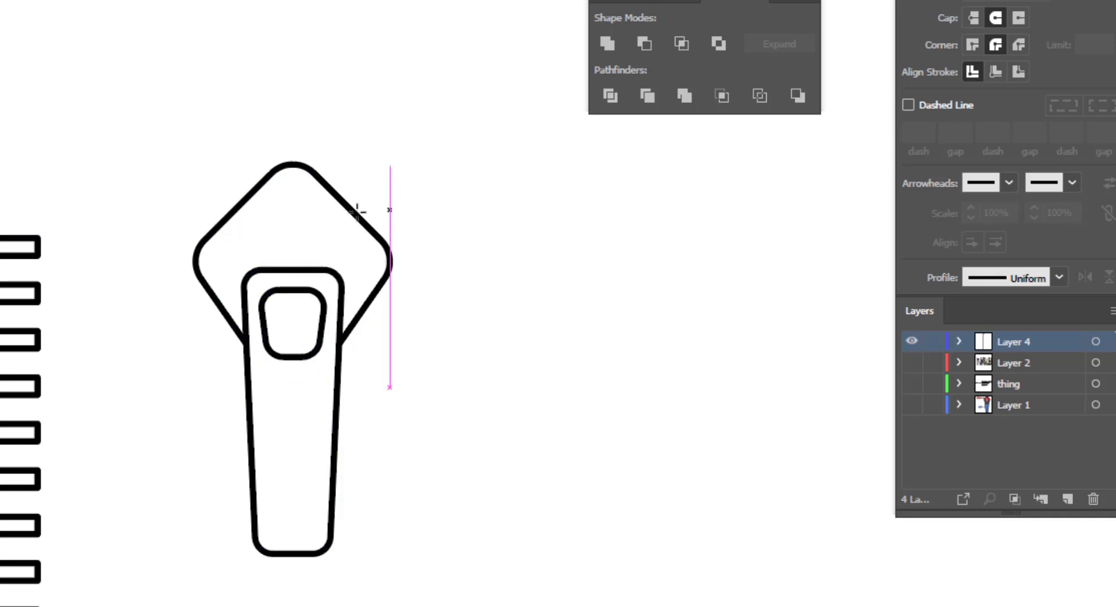
{"action": "key", "text": "m"}
{"action": "left_click_drag", "start_coordinate": [274, 223], "coordinate": [310, 322]}
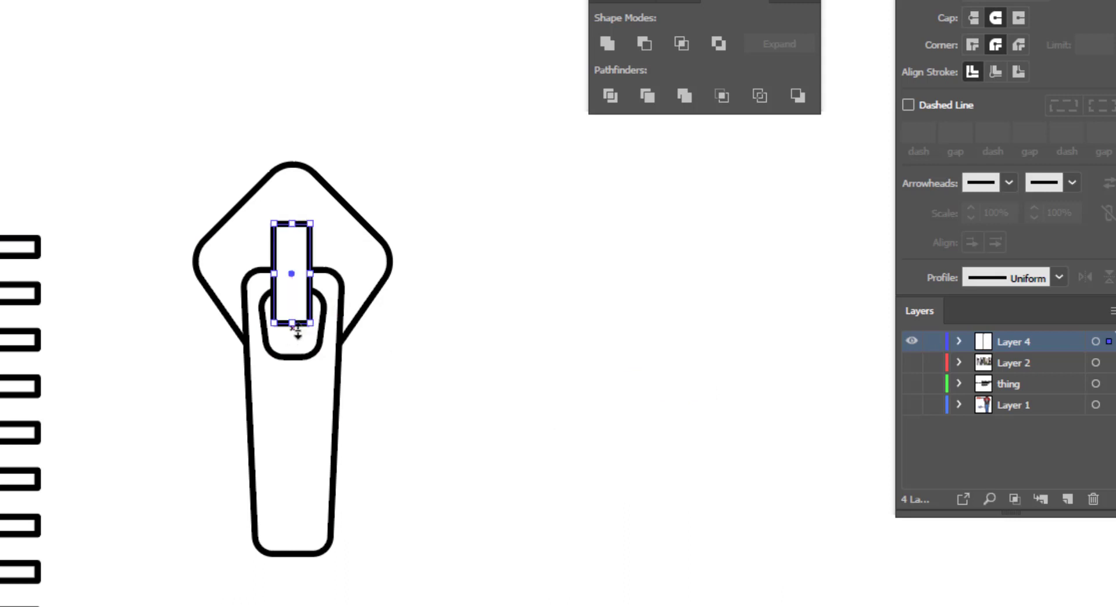
{"action": "key", "text": "a"}
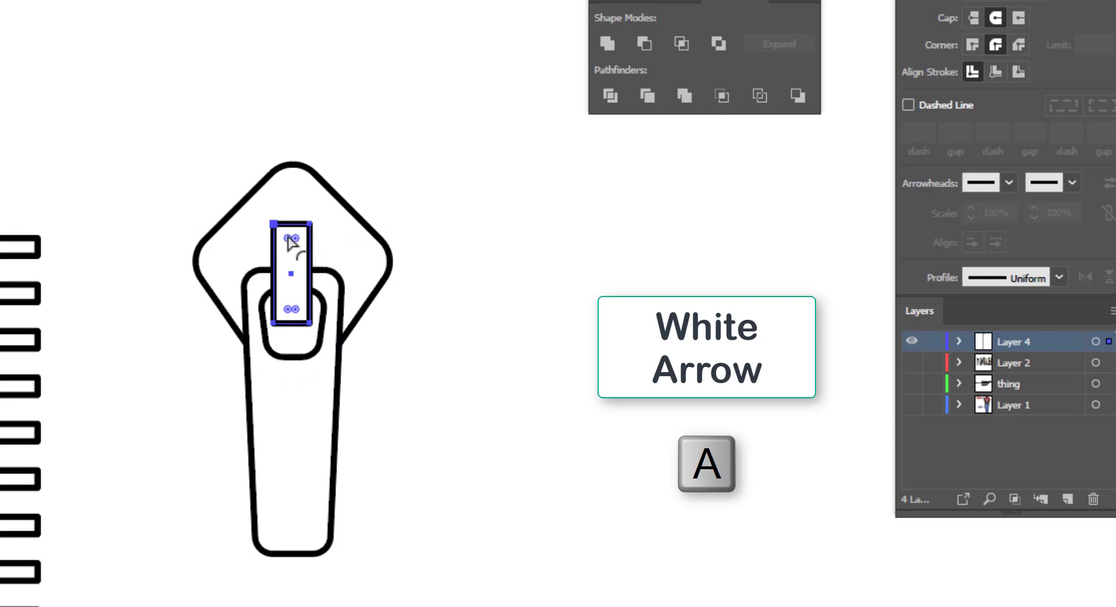
{"action": "left_click_drag", "start_coordinate": [292, 240], "coordinate": [291, 264]}
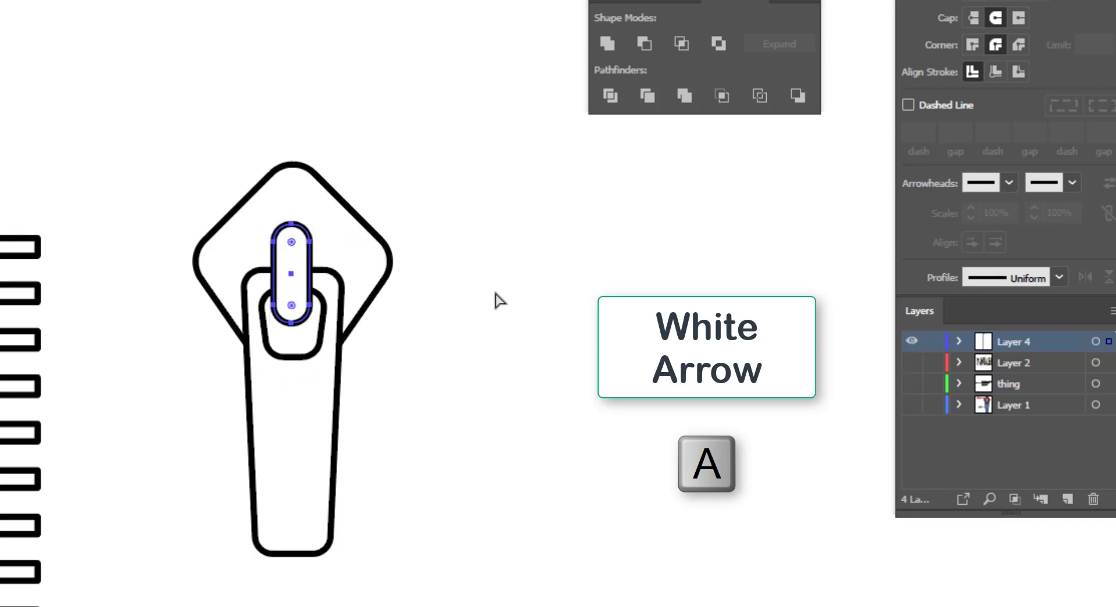
Select all the slider parts and align them to the horizontal centre
{"action": "key", "text": "v"}
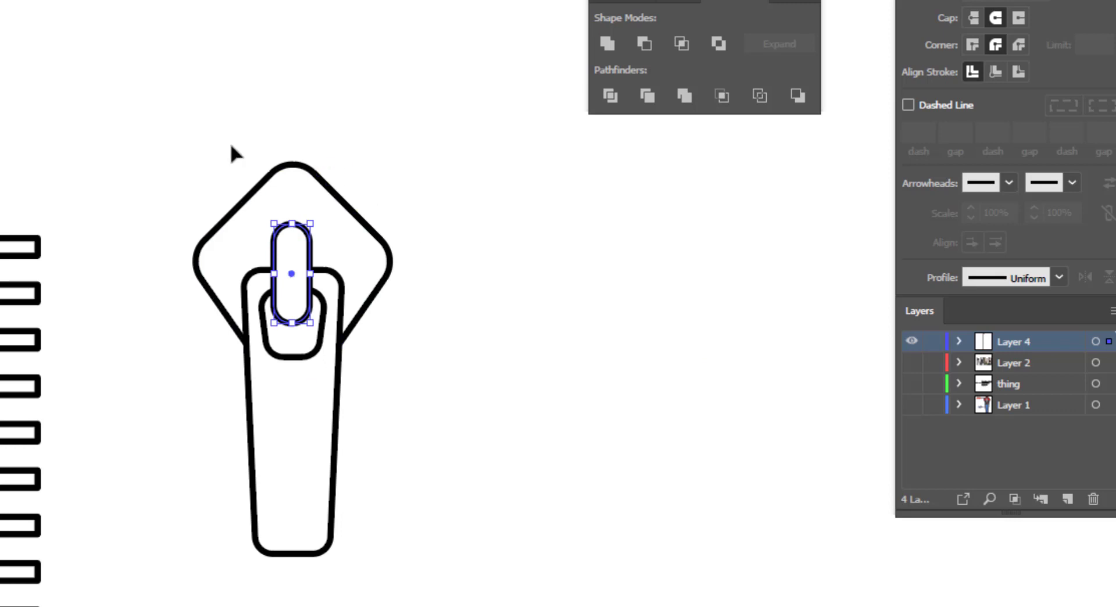
{"action": "left_click_drag", "start_coordinate": [230, 150], "coordinate": [410, 474]}
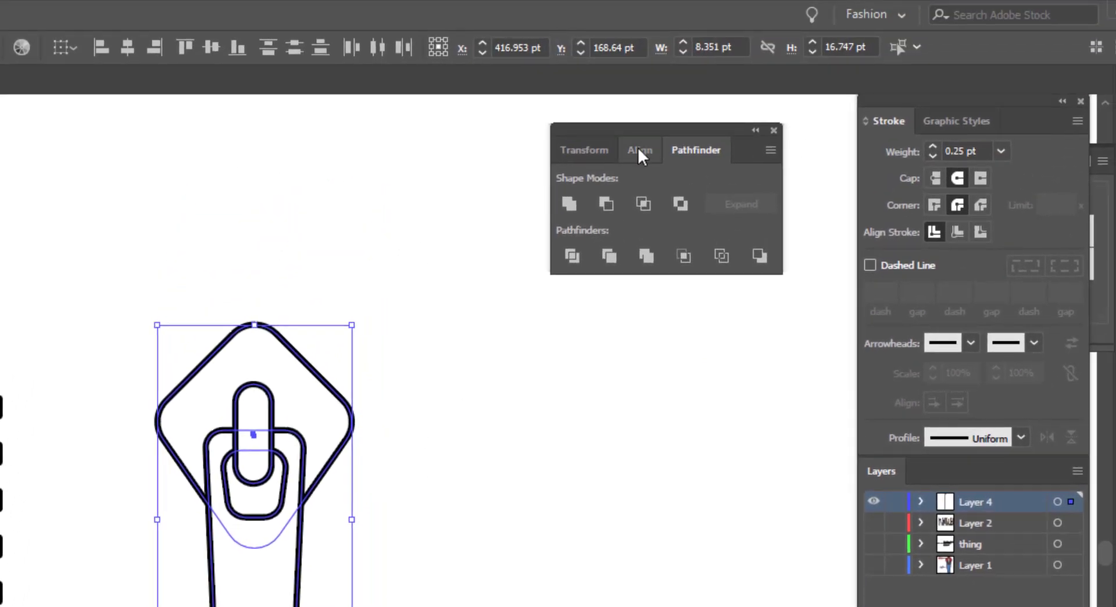
{"action": "left_click", "coordinate": [652, 98]}
{"action": "left_click", "coordinate": [605, 205]}
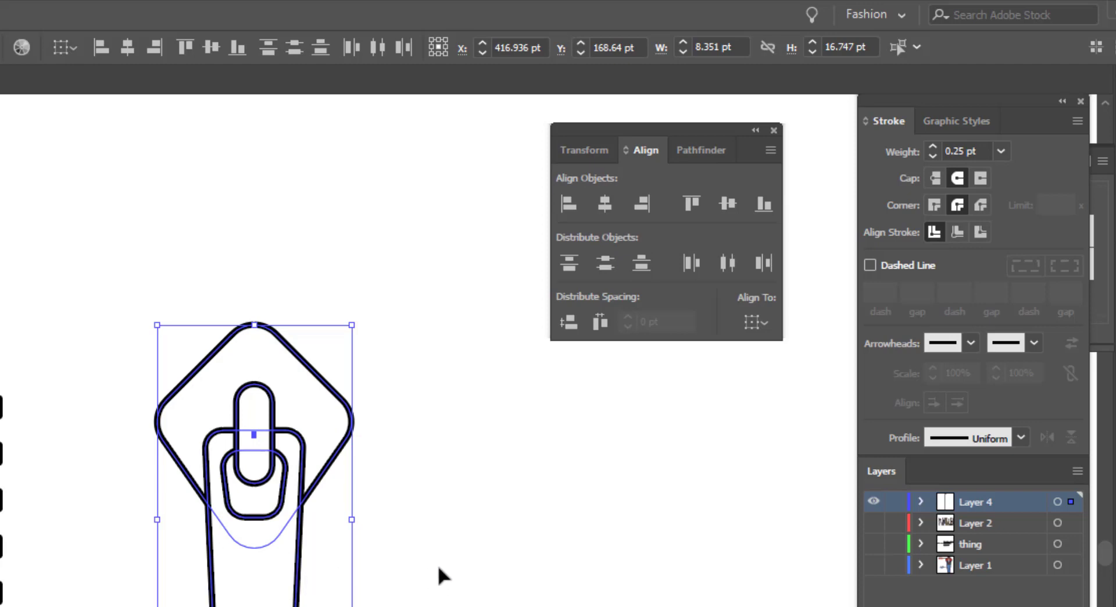
Save the assembled slider as a new symbol named 'Zipper 2'
{"action": "key", "text": "shift+ctrl+F11"}
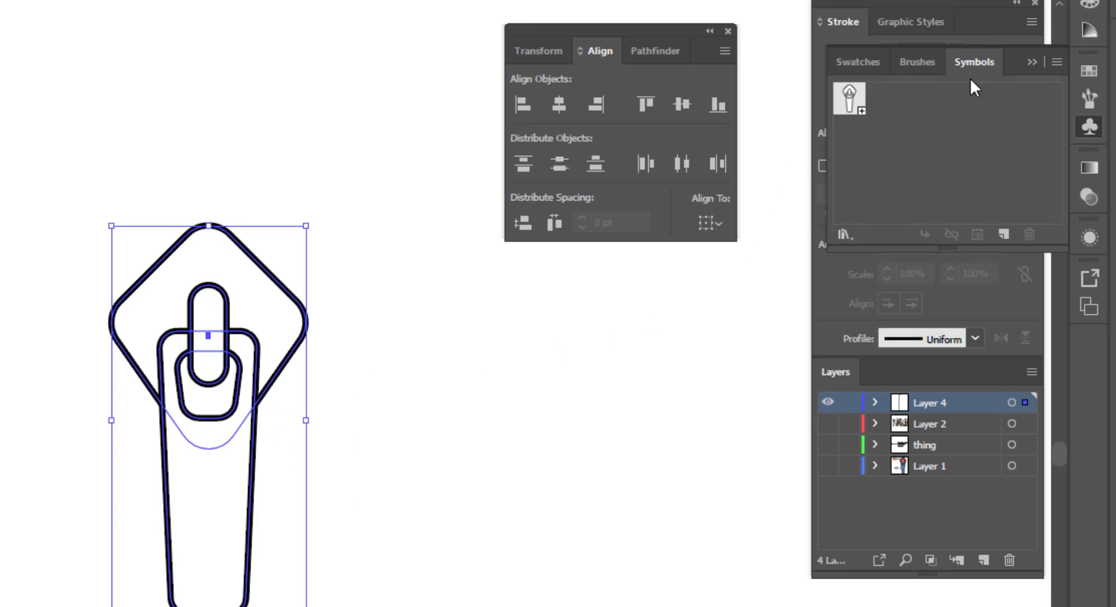
{"action": "left_click", "coordinate": [1003, 235]}
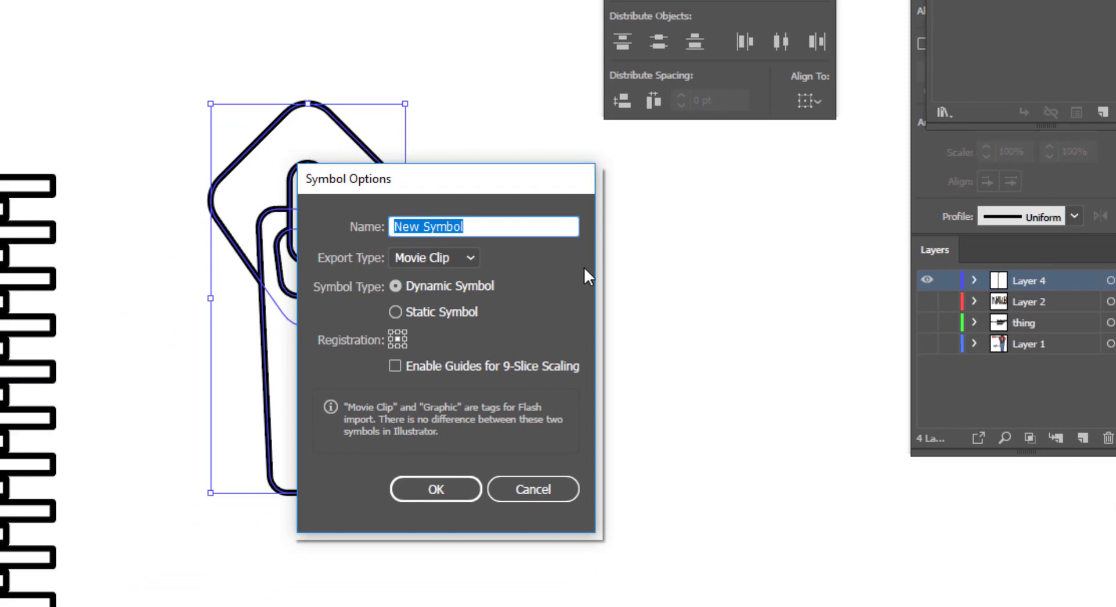
{"action": "type", "text": "Zipper"}
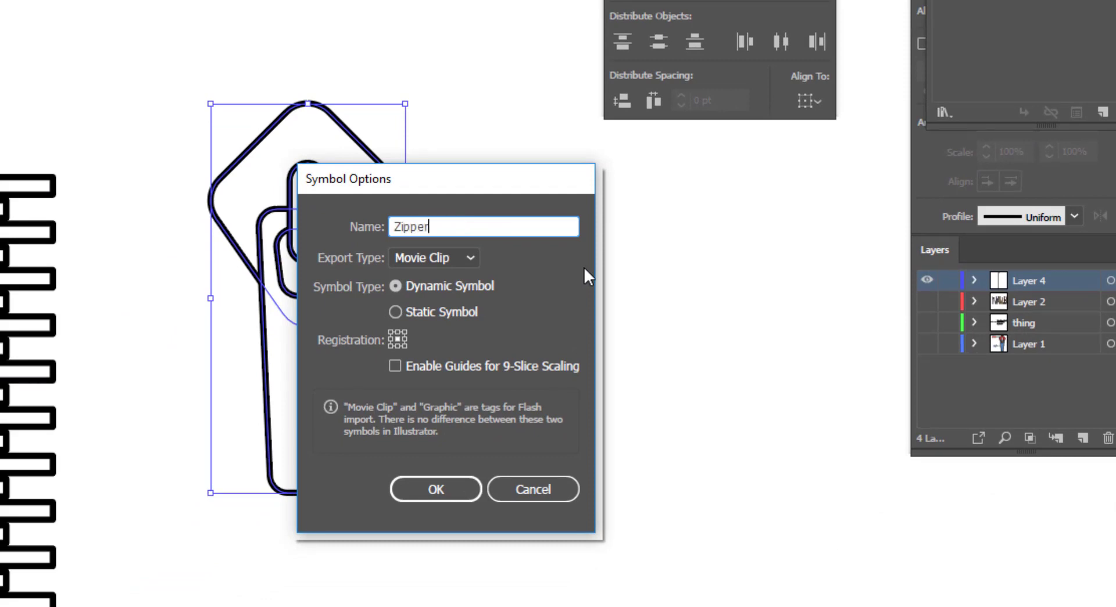
{"action": "type", "text": " 2"}
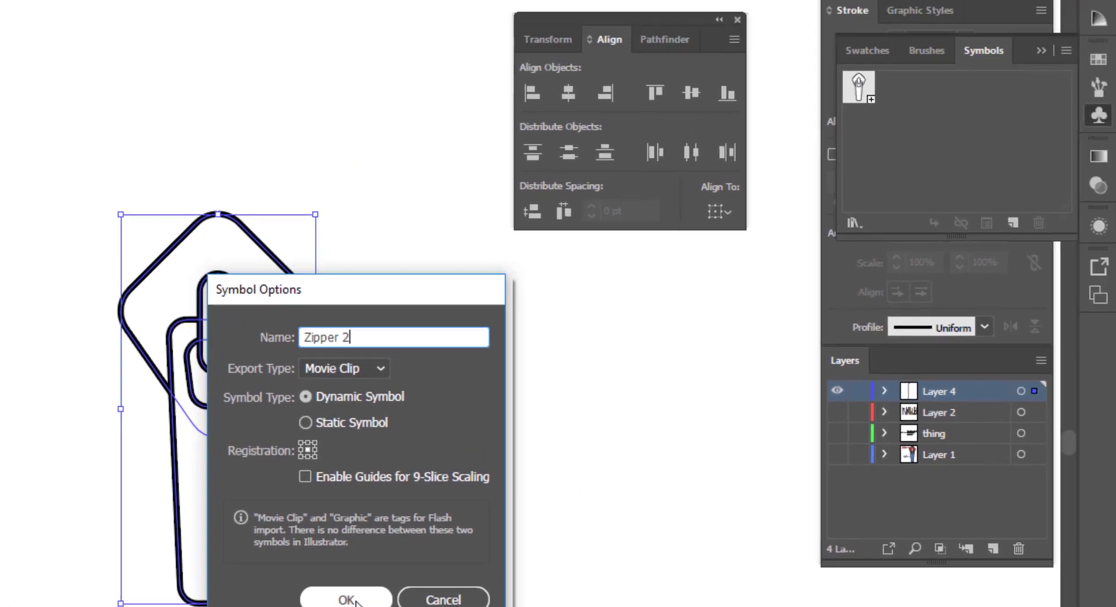
{"action": "left_click", "coordinate": [476, 495]}
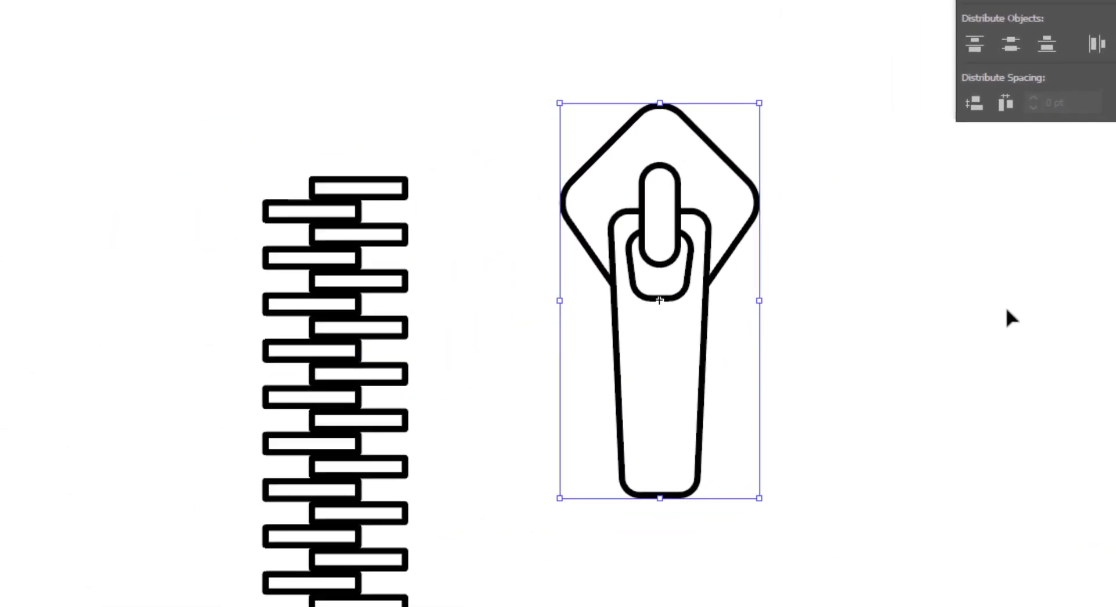
Move the slider symbol onto the top of the zipper-teeth chain
{"action": "left_click_drag", "start_coordinate": [692, 203], "coordinate": [374, 251]}
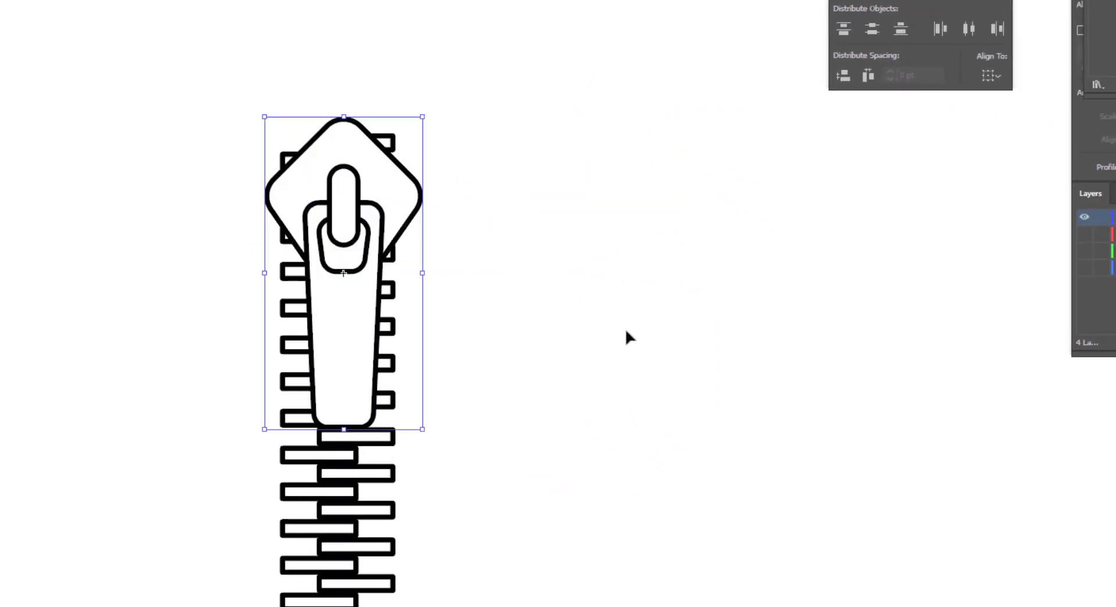
{"action": "left_click", "coordinate": [628, 337]}
{"action": "left_click_drag", "start_coordinate": [740, 364], "coordinate": [648, 252]}
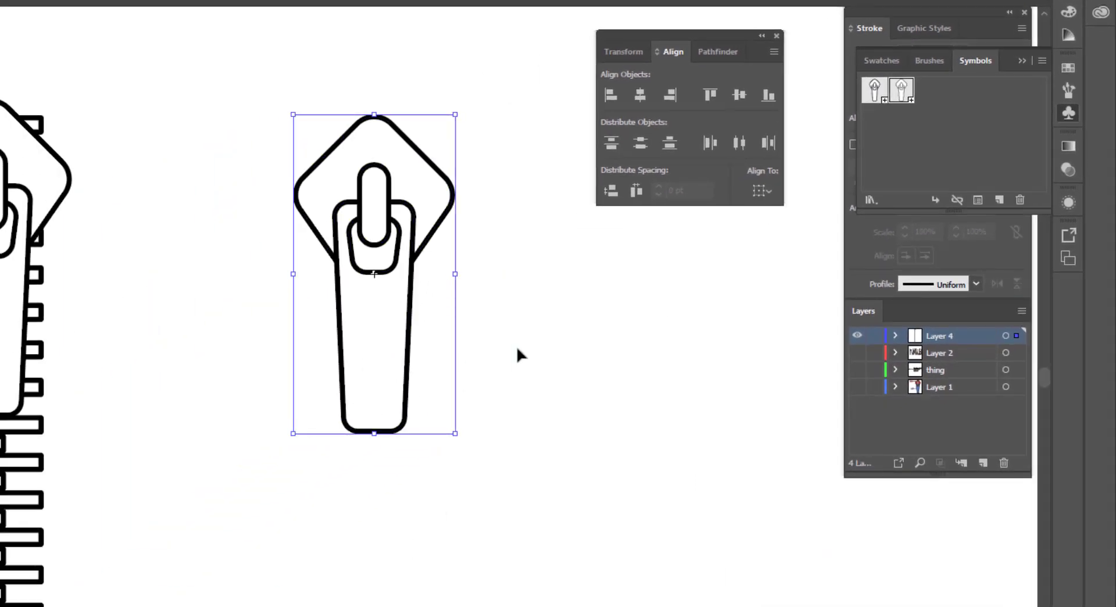
Break the slider copy's symbol link and ungroup its parts
{"action": "right_click", "coordinate": [379, 316]}
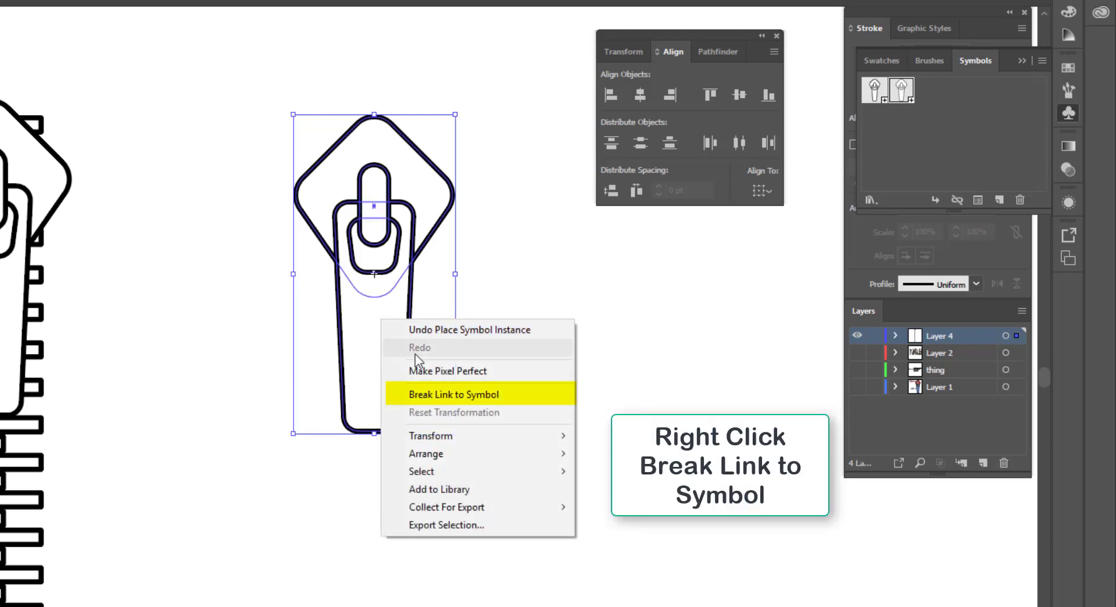
{"action": "left_click", "coordinate": [489, 396]}
{"action": "left_click", "coordinate": [567, 355]}
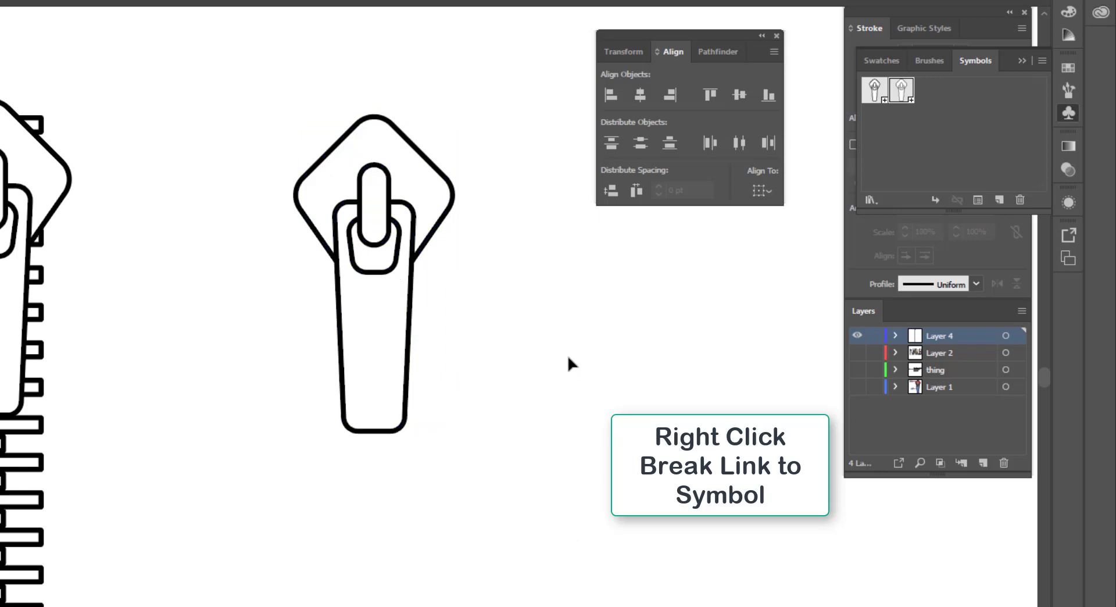
{"action": "left_click", "coordinate": [377, 370]}
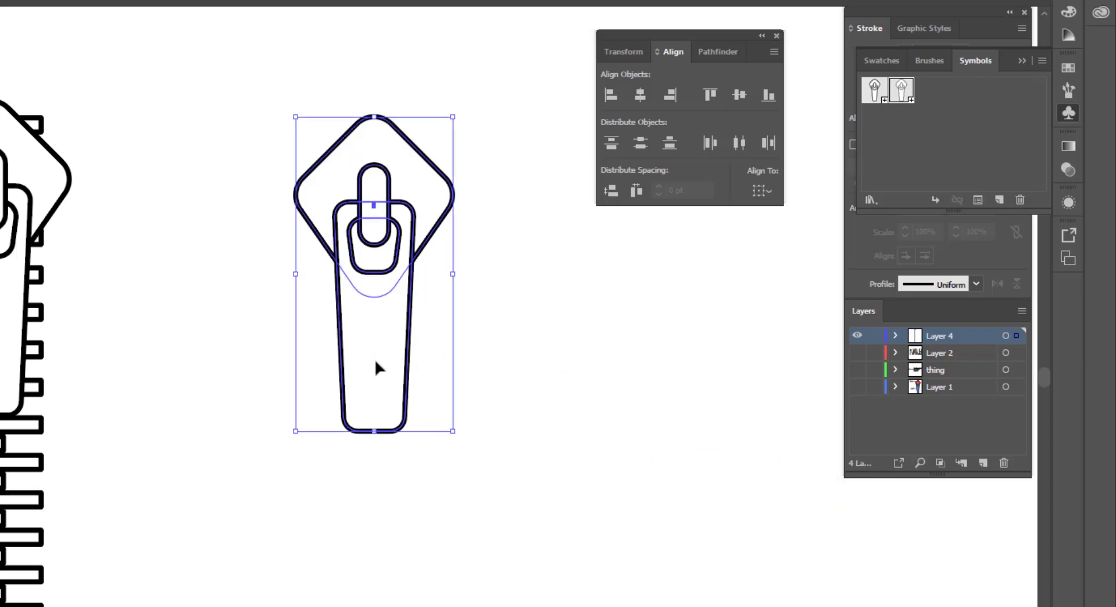
{"action": "right_click", "coordinate": [376, 361]}
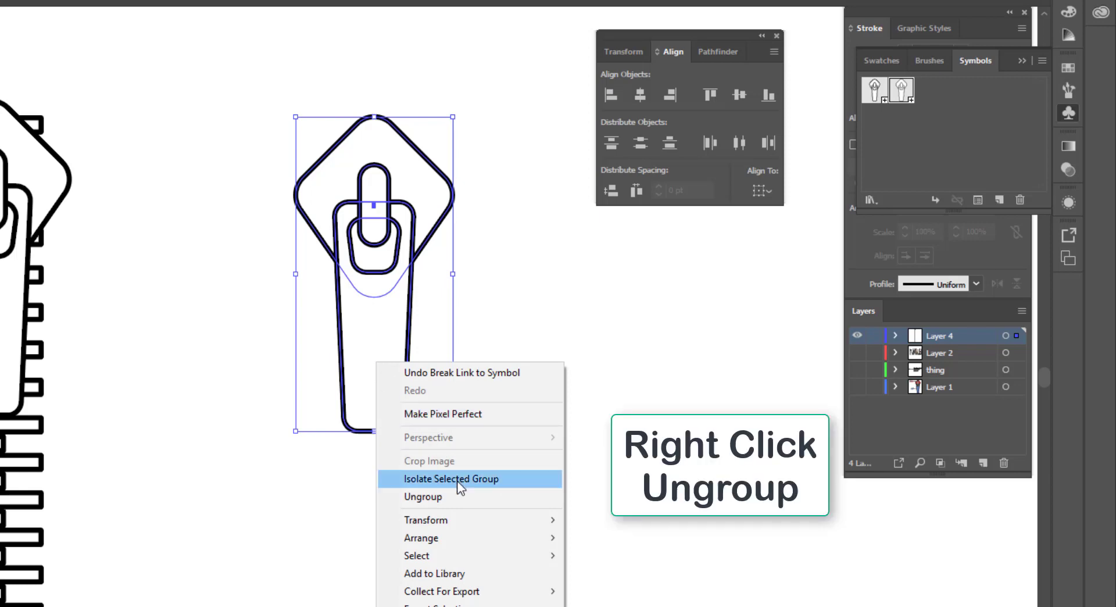
{"action": "left_click", "coordinate": [459, 497]}
{"action": "left_click", "coordinate": [550, 408]}
{"action": "left_click", "coordinate": [393, 363]}
{"action": "right_click", "coordinate": [392, 359]}
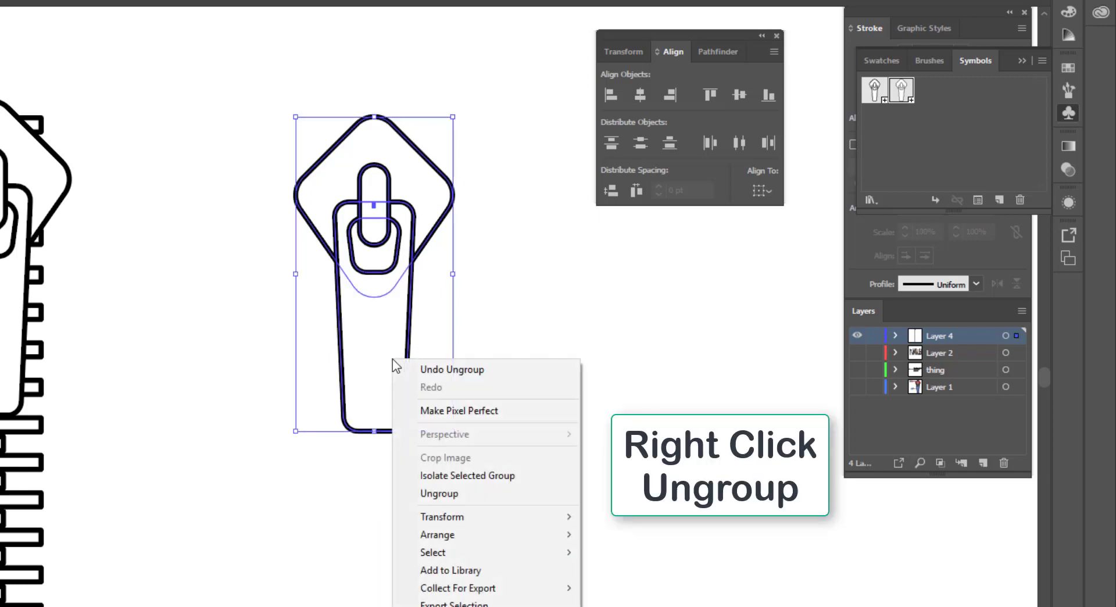
{"action": "left_click", "coordinate": [477, 498]}
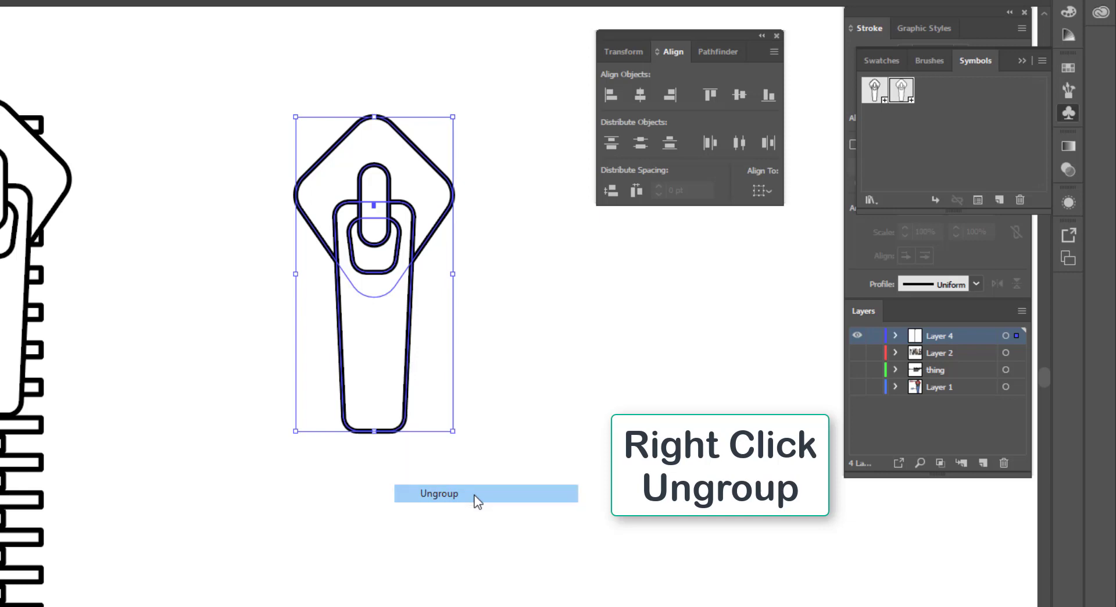
Move the old lower pull piece aside and delete it
{"action": "left_click", "coordinate": [583, 391]}
{"action": "left_click", "coordinate": [396, 372]}
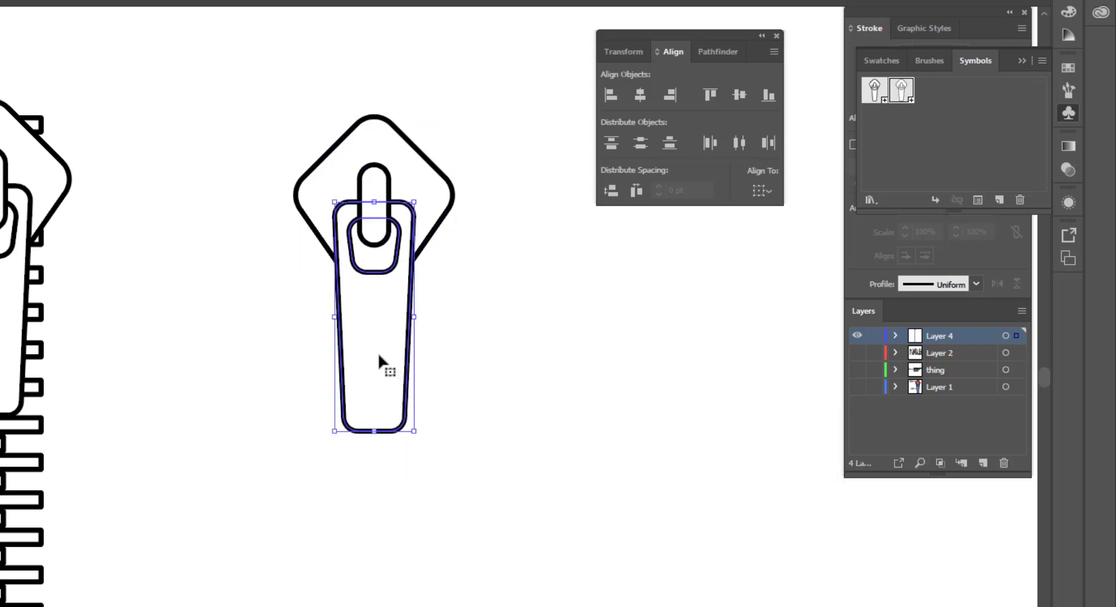
{"action": "left_click_drag", "start_coordinate": [380, 358], "coordinate": [671, 406]}
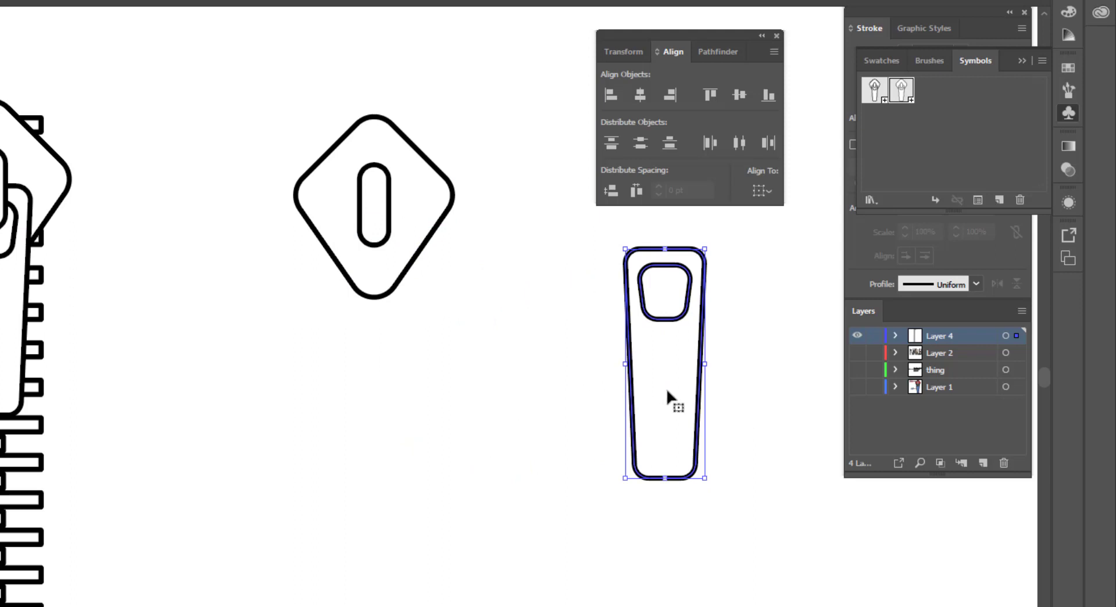
{"action": "key", "text": "Delete"}
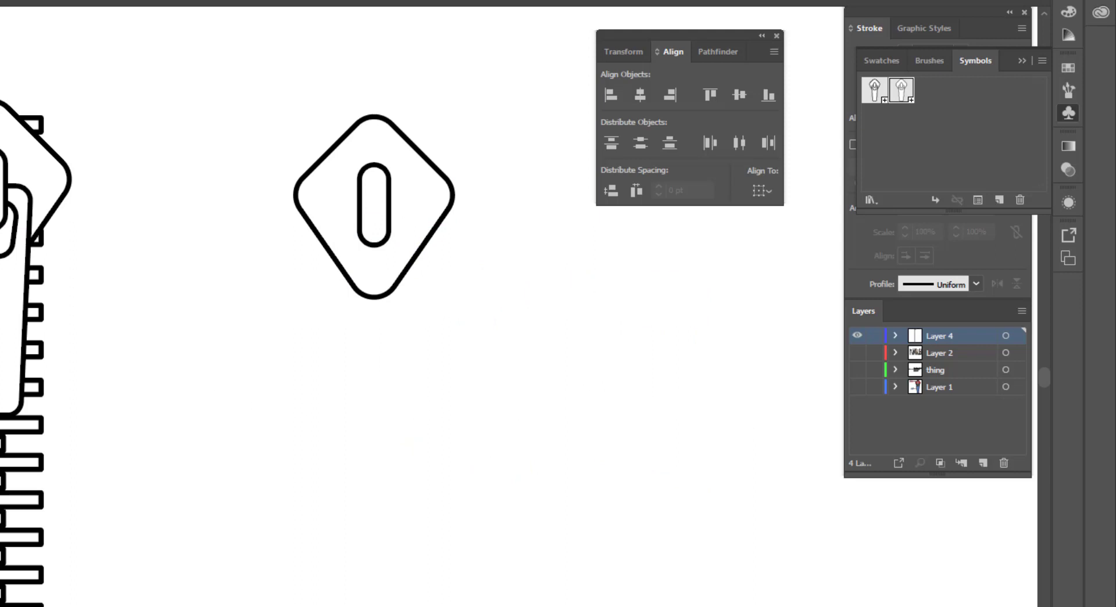
Draw a tall rectangle in the empty area and a circle centred on its bottom edge
{"action": "key", "text": "m"}
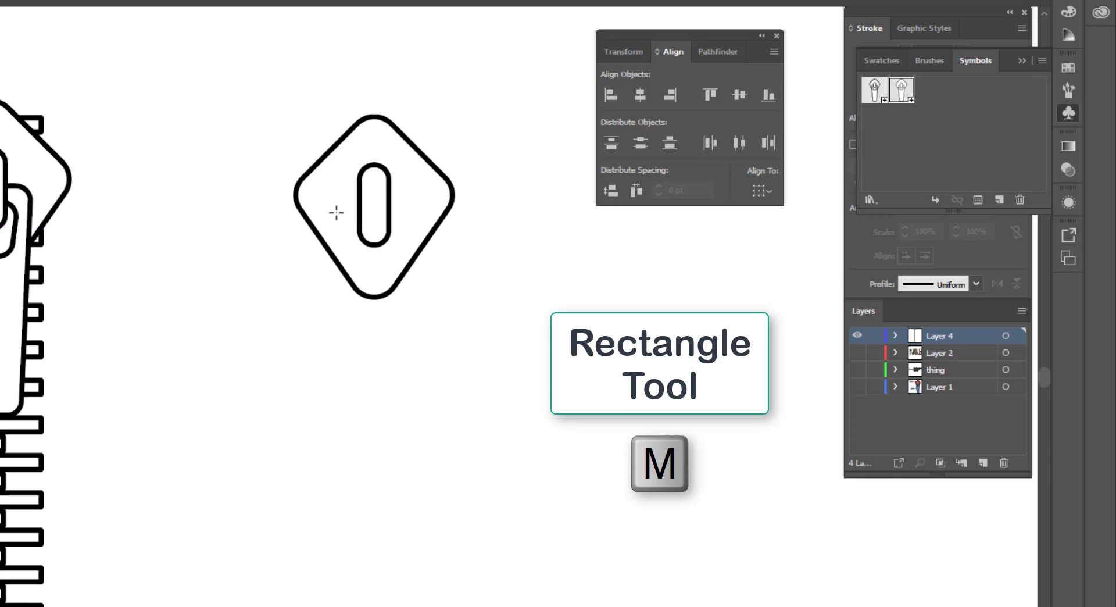
{"action": "left_click_drag", "start_coordinate": [339, 212], "coordinate": [414, 363]}
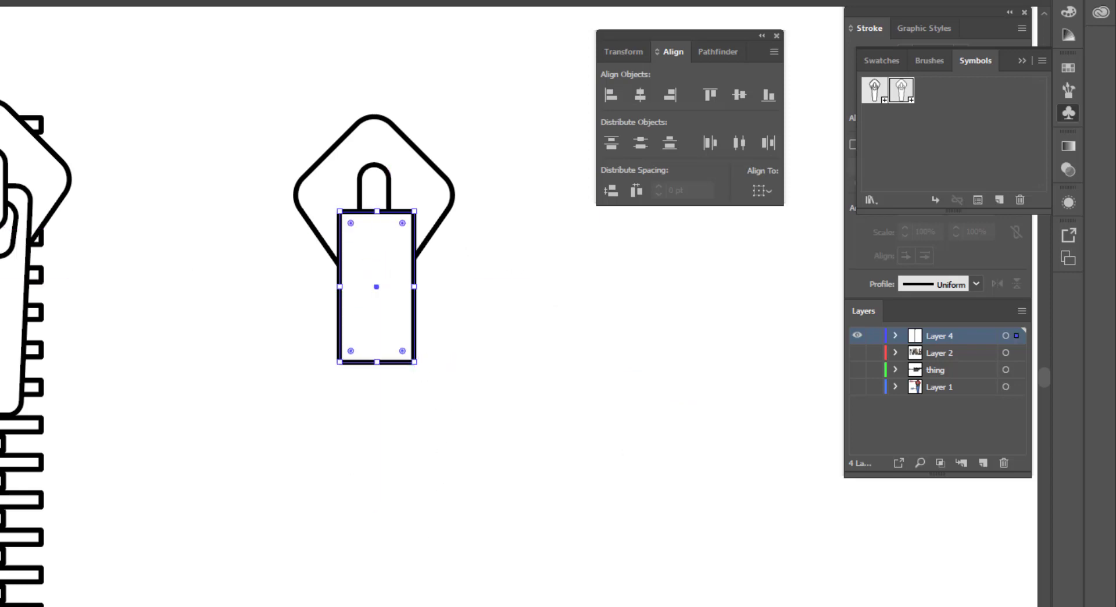
{"action": "left_click_drag", "start_coordinate": [372, 318], "coordinate": [550, 381]}
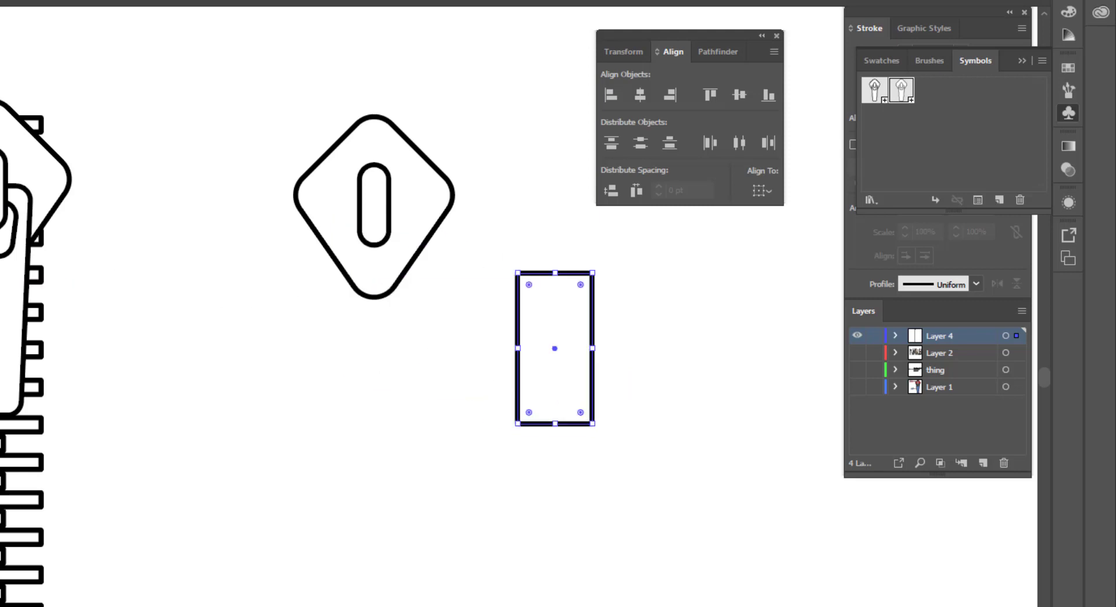
{"action": "key", "text": "l"}
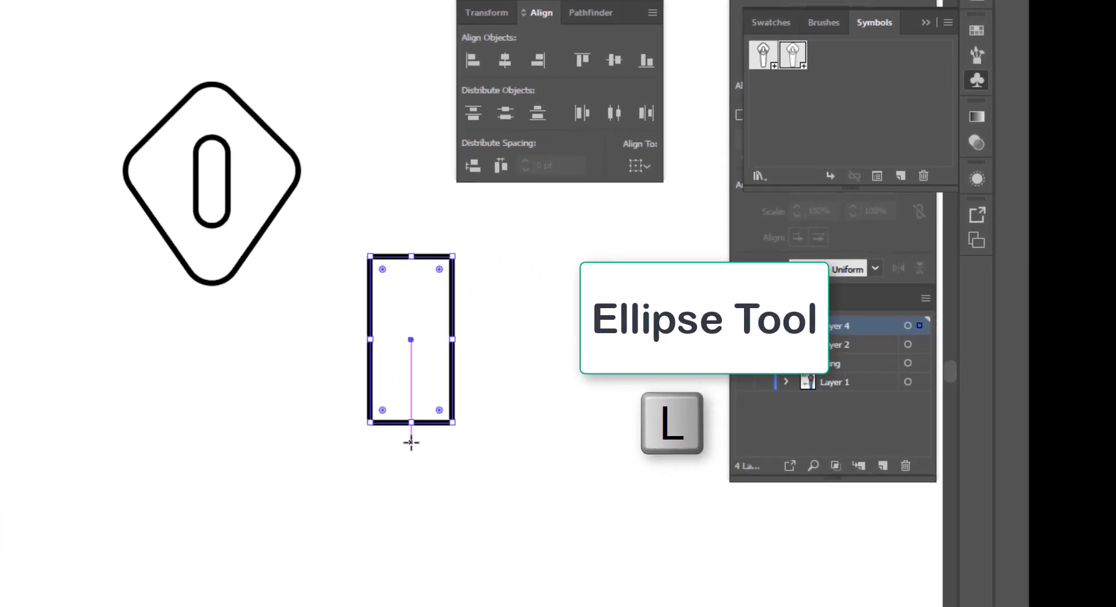
{"action": "left_click_drag", "start_coordinate": [411, 443], "coordinate": [487, 505]}
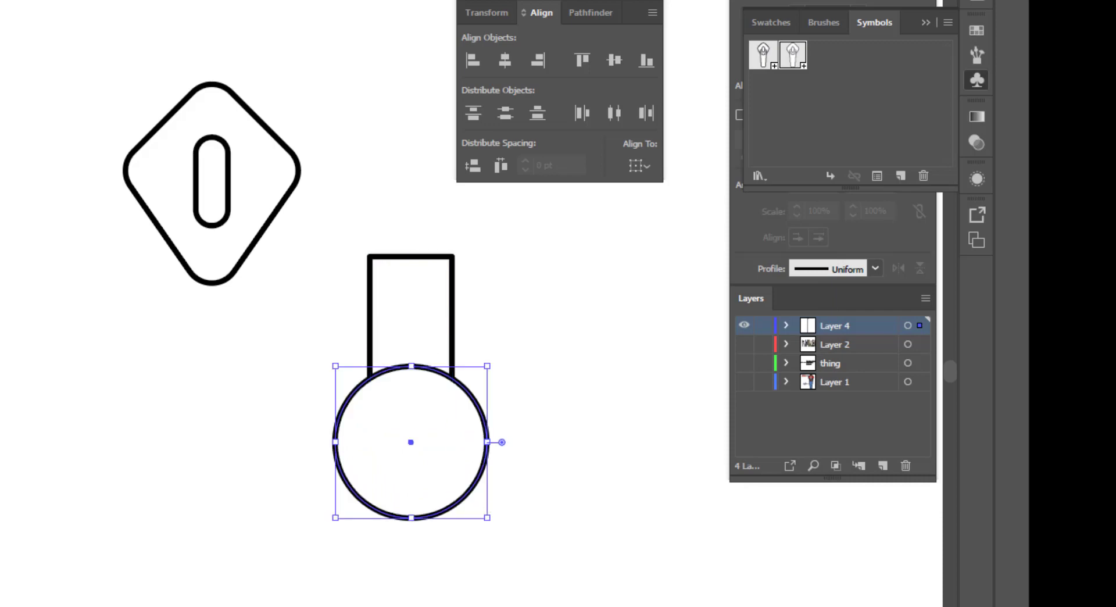
Unite the rectangle and circle into one shape with Pathfinder
{"action": "left_click_drag", "start_coordinate": [414, 552], "coordinate": [385, 407]}
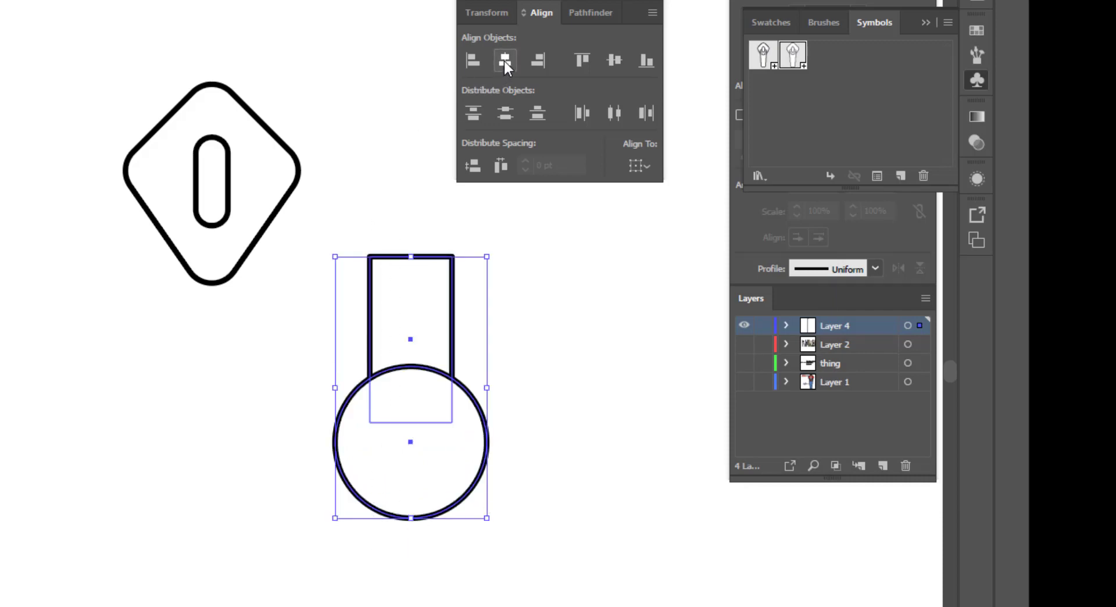
{"action": "left_click", "coordinate": [601, 13]}
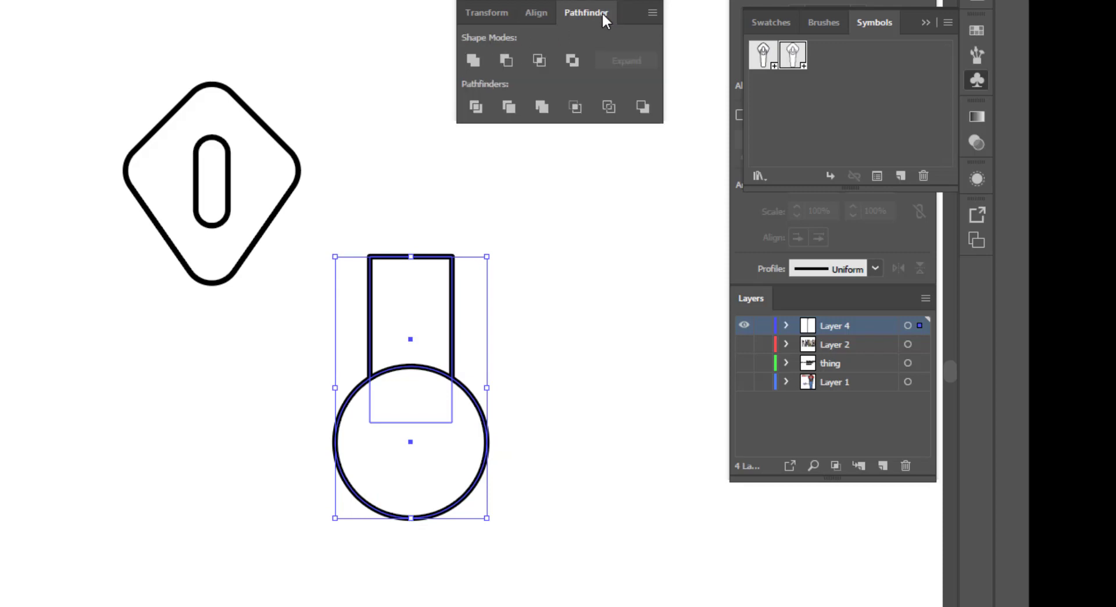
{"action": "left_click", "coordinate": [473, 62]}
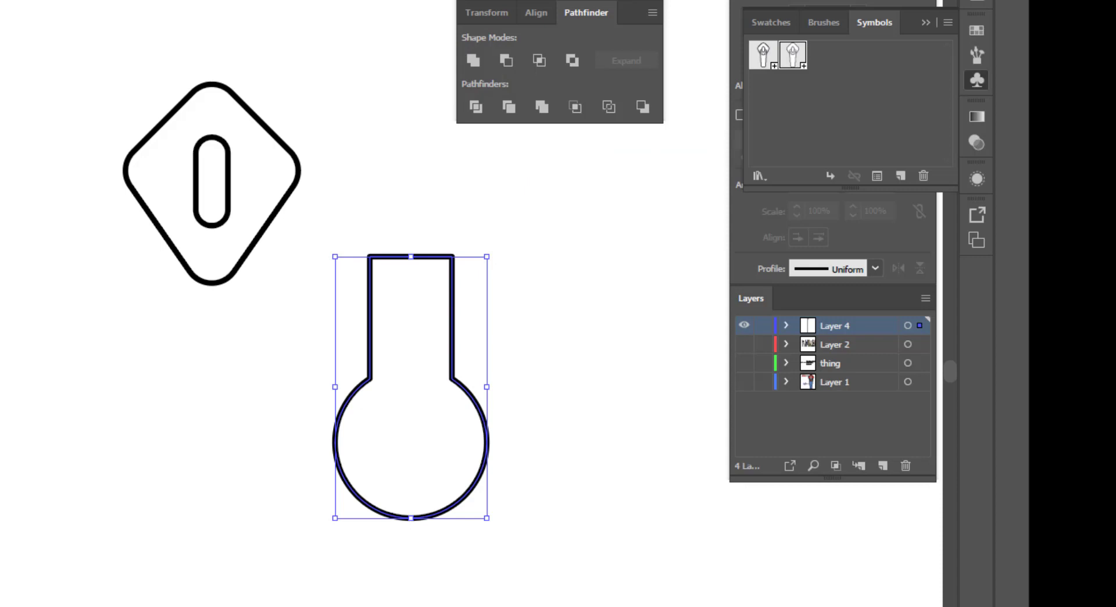
Delete the stalk's two bottom corner anchors so the keyhole outline tapers into a teardrop
{"action": "key", "text": "a"}
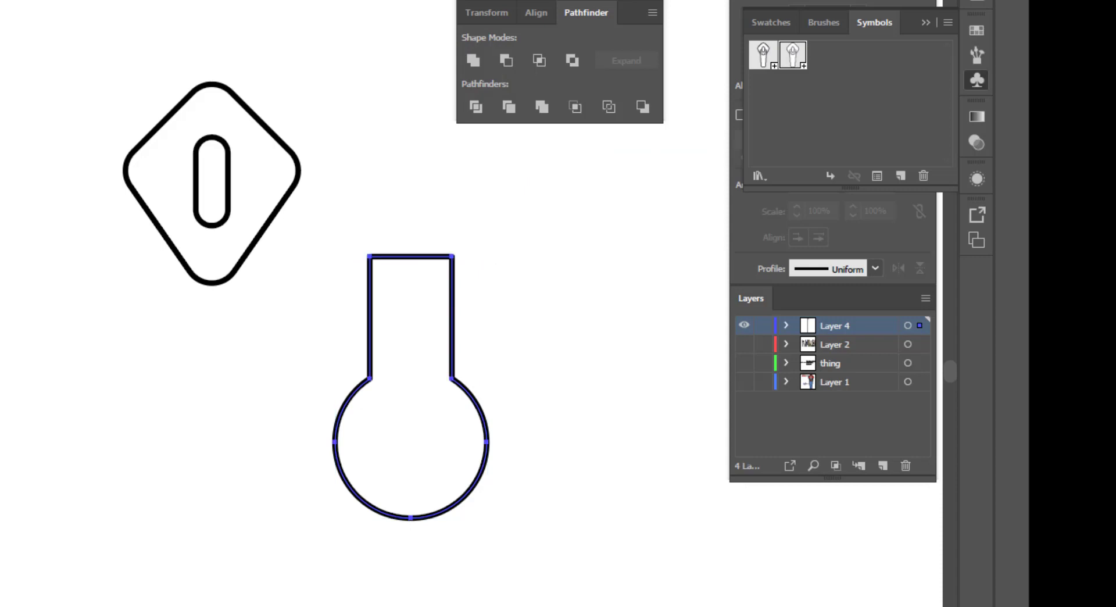
{"action": "key", "text": "minus"}
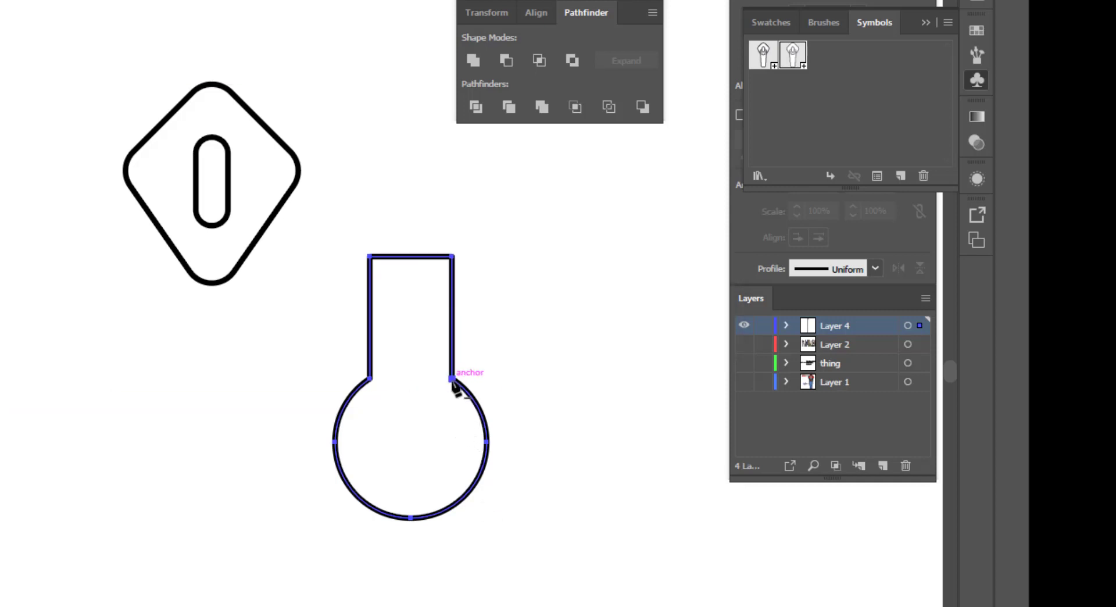
{"action": "left_click", "coordinate": [452, 378]}
{"action": "left_click", "coordinate": [372, 379]}
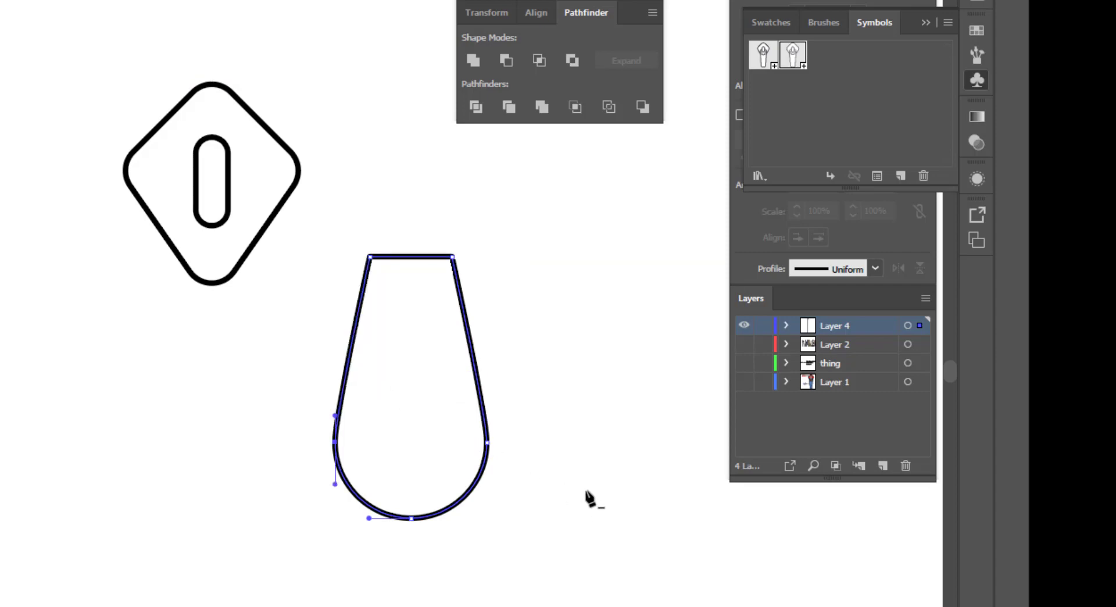
{"action": "key", "text": "l"}
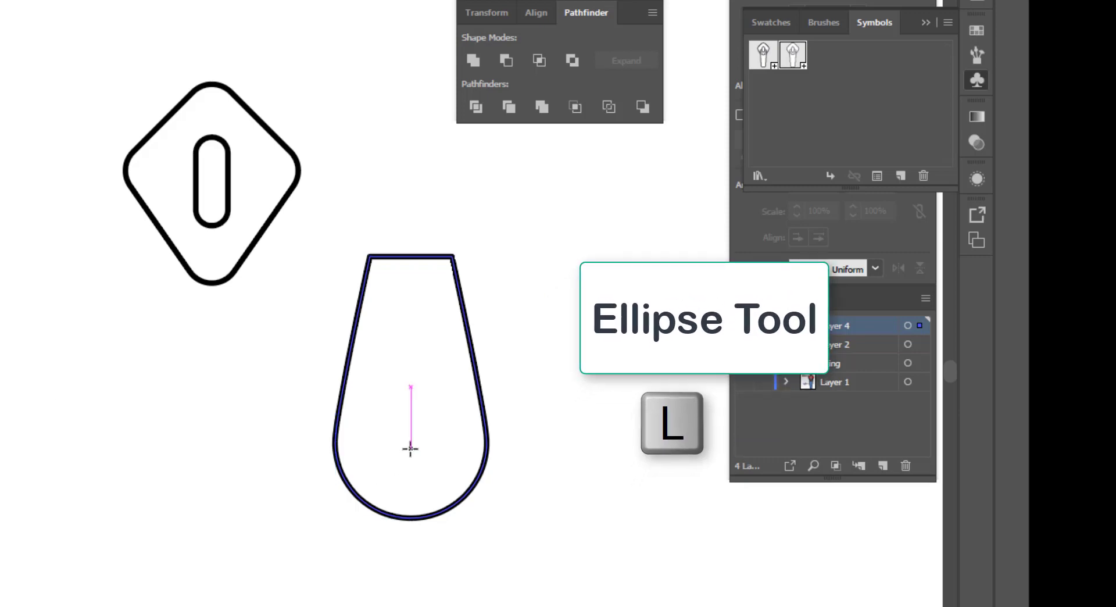
Draw a small circle in the teardrop's lower half and a small rectangle near its top
{"action": "left_click_drag", "start_coordinate": [410, 448], "coordinate": [424, 474]}
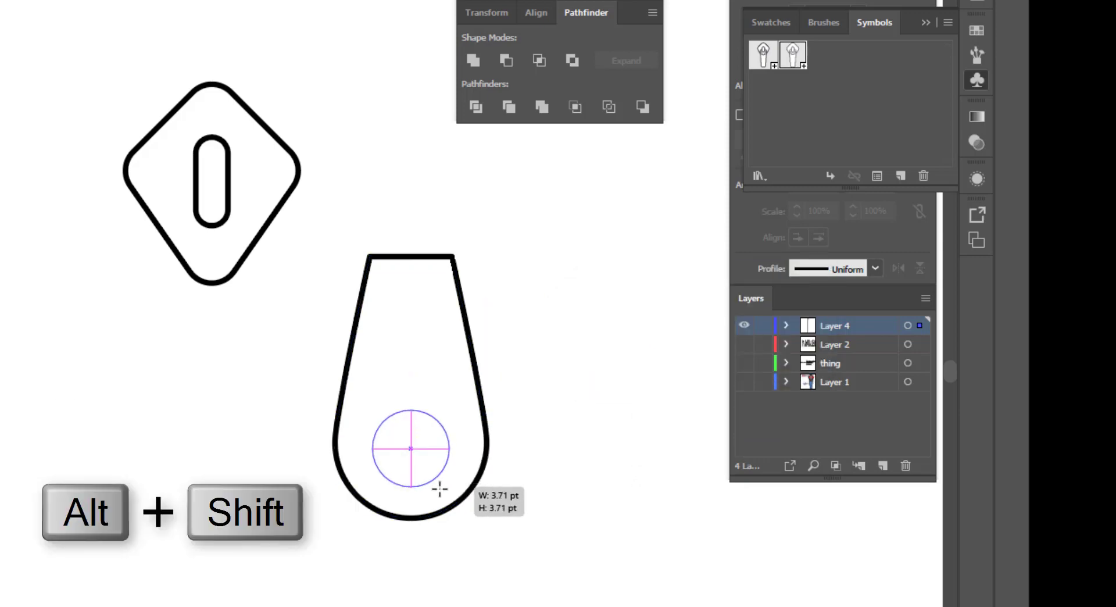
{"action": "left_click_drag", "start_coordinate": [440, 489], "coordinate": [454, 491]}
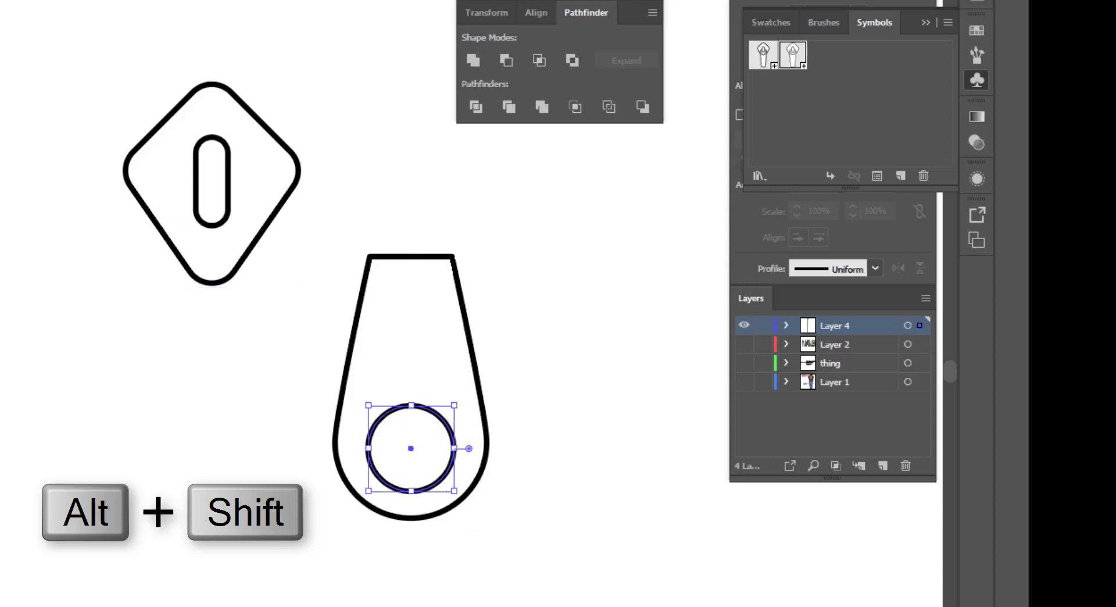
{"action": "key", "text": "m"}
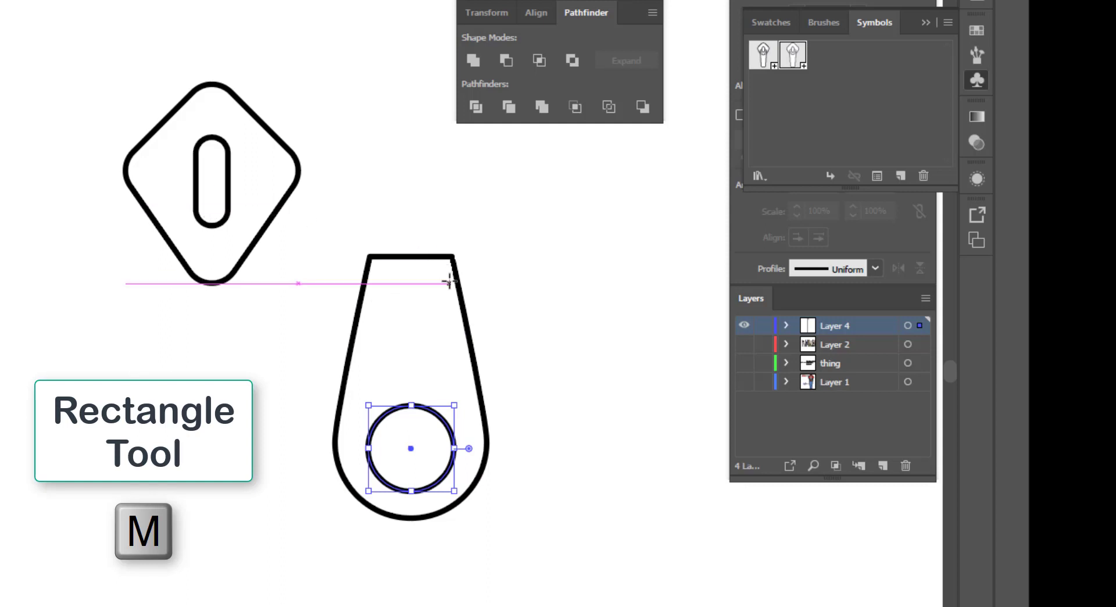
{"action": "left_click_drag", "start_coordinate": [384, 277], "coordinate": [443, 323]}
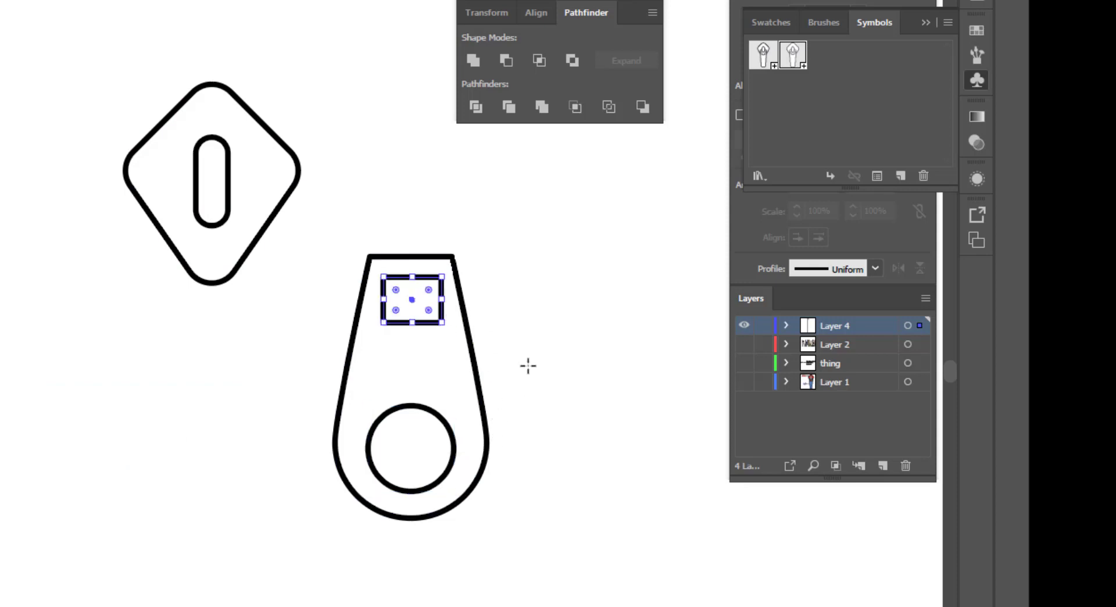
Scale the small rectangle's two bottom corners wider to form a trapezoid
{"action": "key", "text": "v"}
{"action": "left_click", "coordinate": [534, 315]}
{"action": "key", "text": "a"}
{"action": "left_click", "coordinate": [383, 322]}
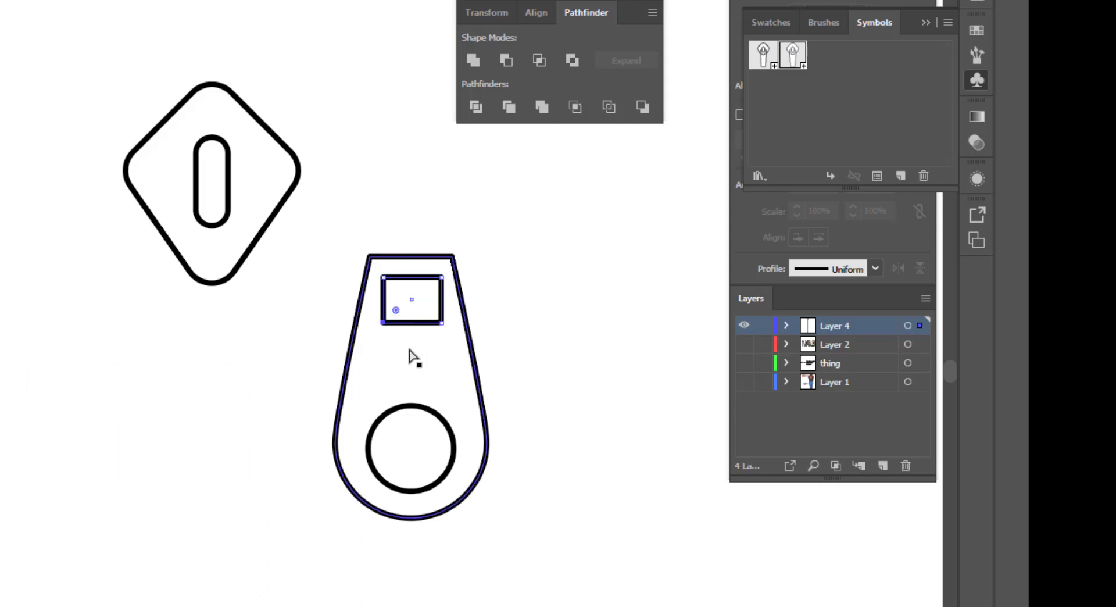
{"action": "left_click_drag", "start_coordinate": [409, 355], "coordinate": [444, 329]}
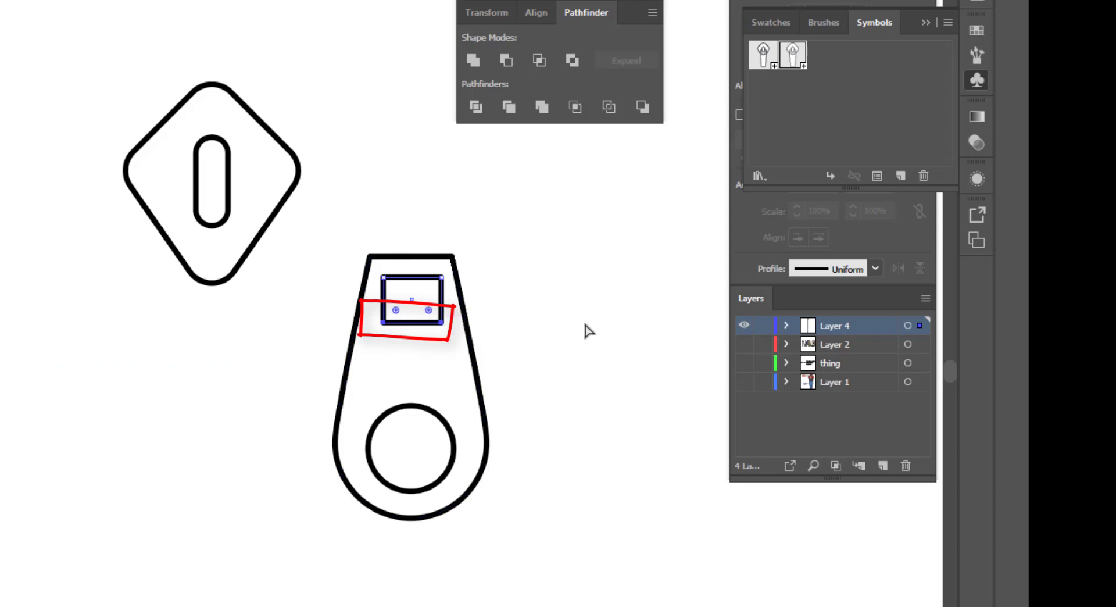
{"action": "key", "text": "s"}
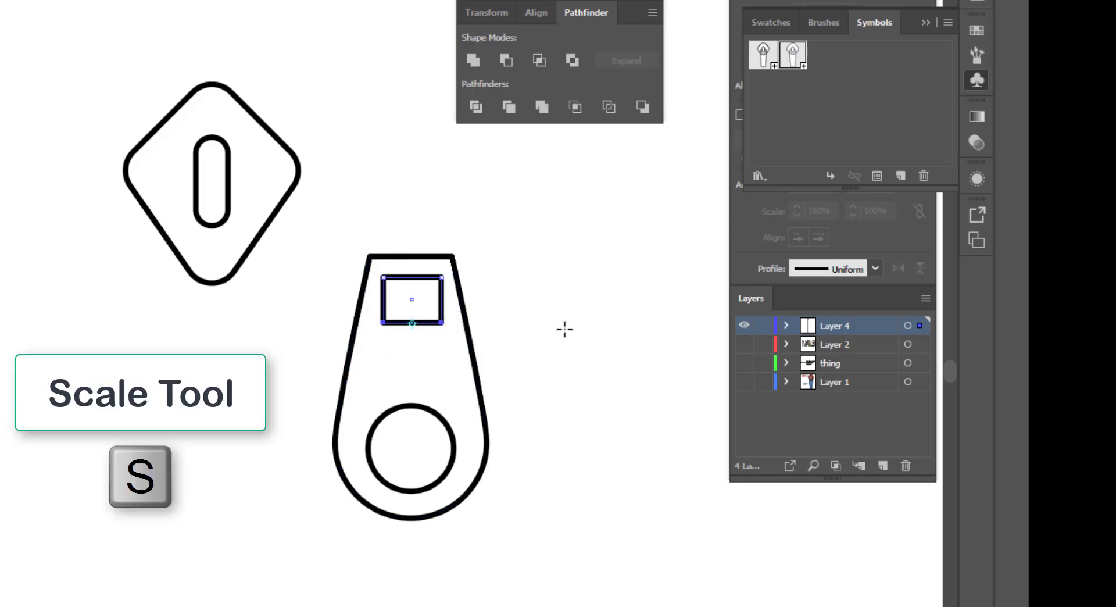
{"action": "left_click_drag", "start_coordinate": [532, 329], "coordinate": [558, 327]}
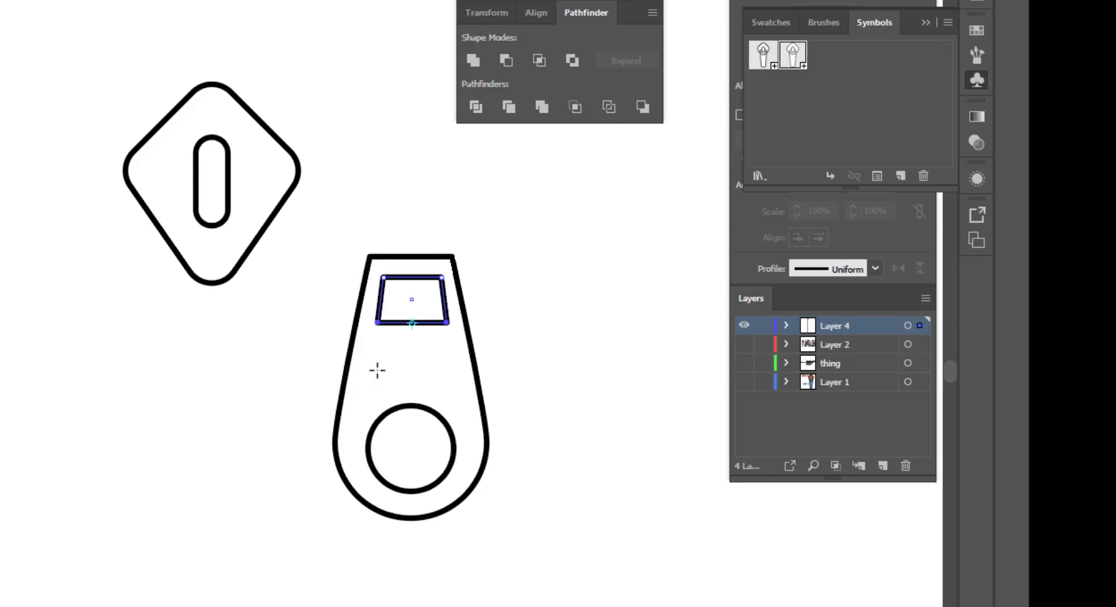
Center-align the three shapes, exclude the holes from the teardrop, and move the pull onto the diamond slider
{"action": "key", "text": "v"}
{"action": "left_click_drag", "start_coordinate": [378, 230], "coordinate": [468, 592]}
{"action": "left_click", "coordinate": [533, 12]}
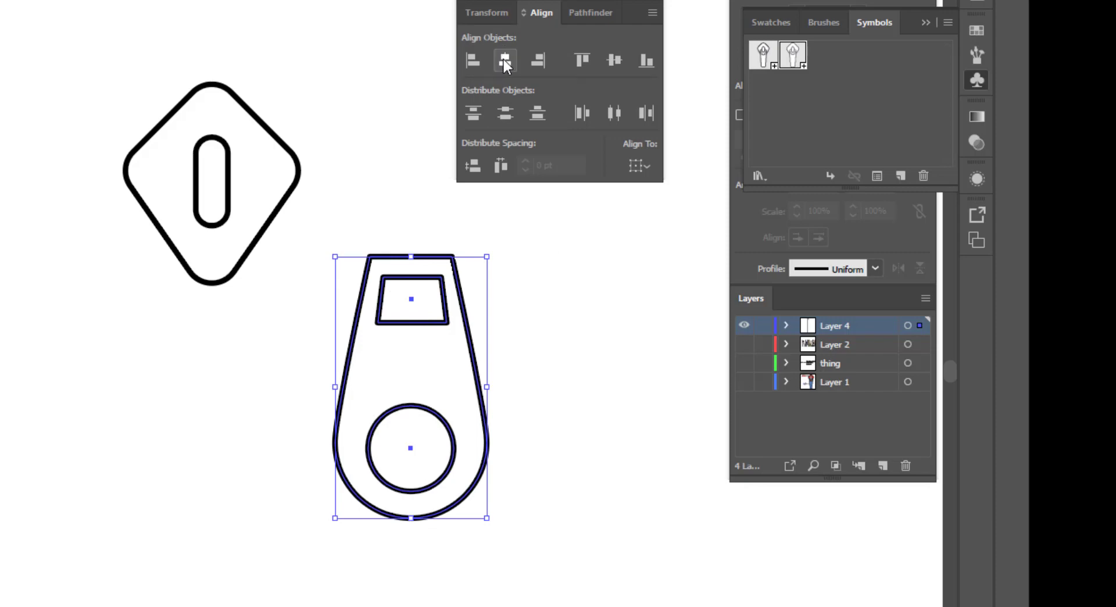
{"action": "left_click", "coordinate": [504, 60]}
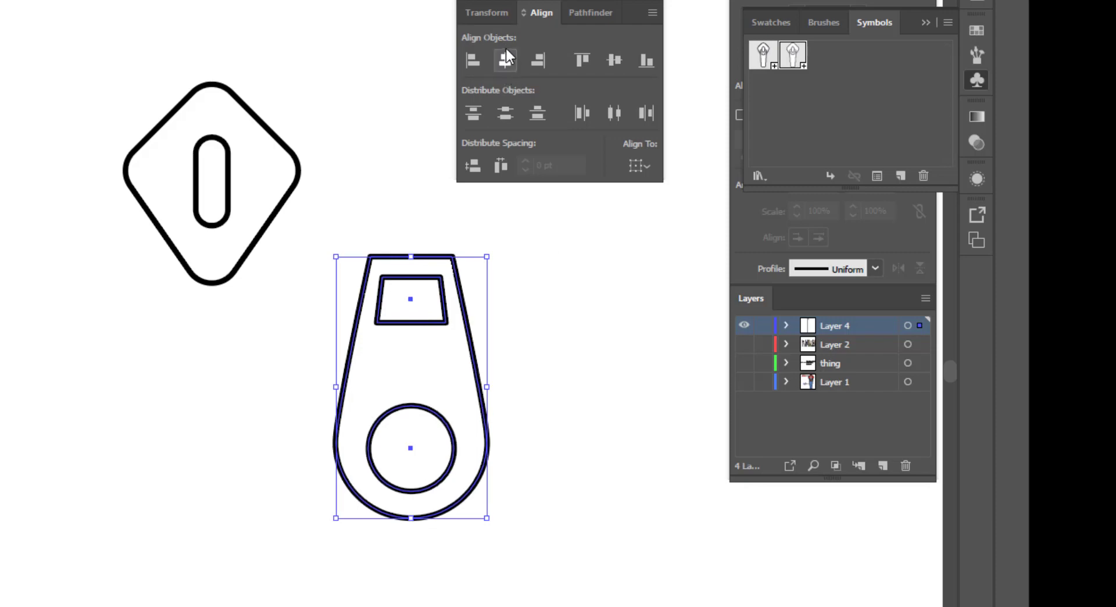
{"action": "left_click", "coordinate": [581, 11]}
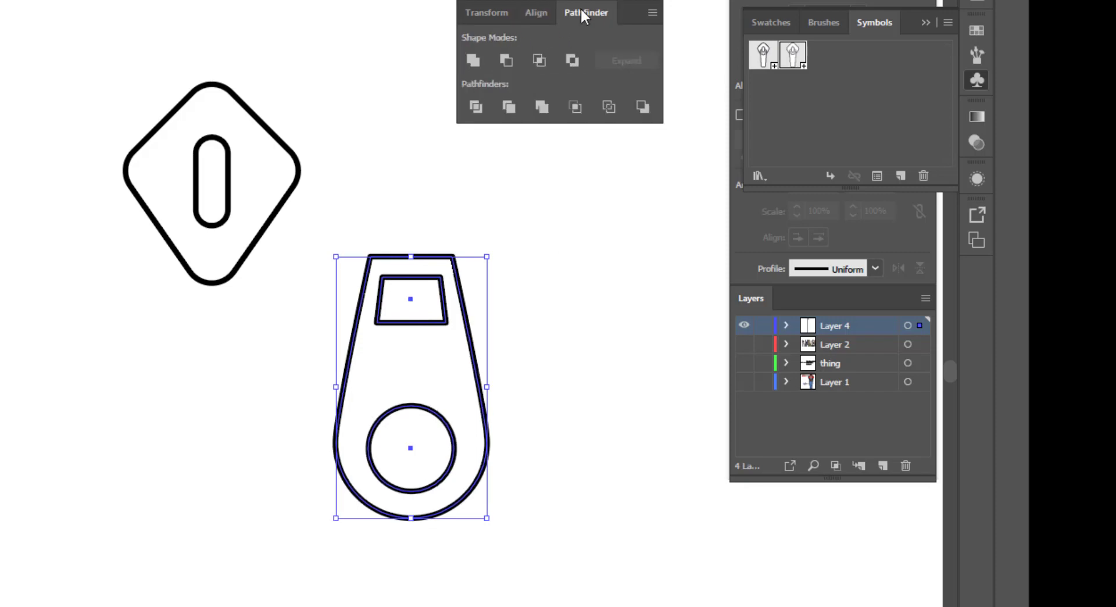
{"action": "left_click", "coordinate": [573, 59]}
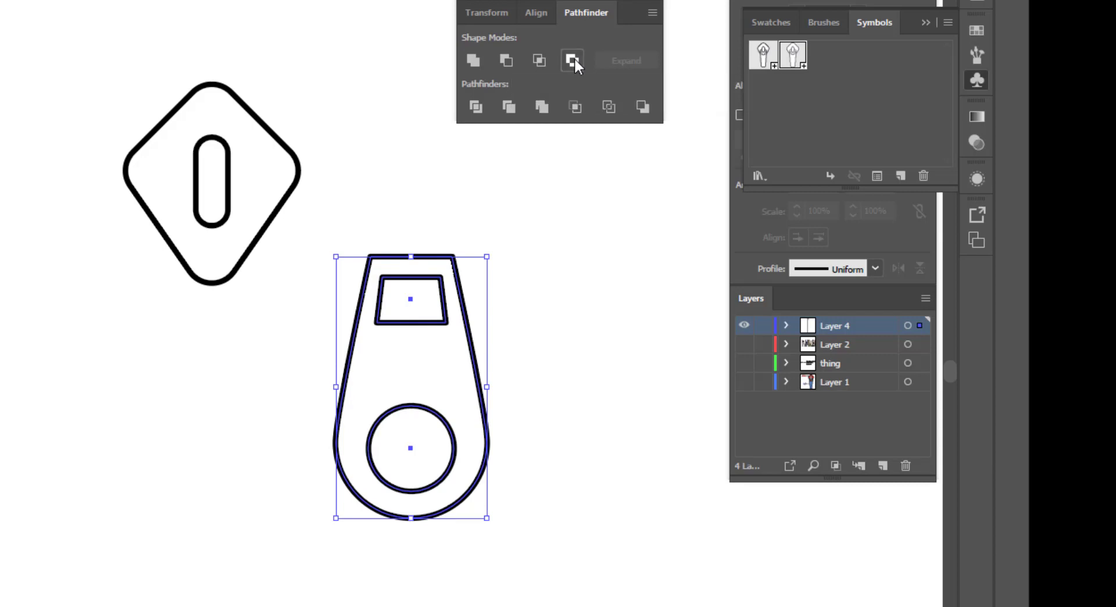
{"action": "left_click", "coordinate": [568, 368]}
{"action": "left_click_drag", "start_coordinate": [437, 362], "coordinate": [237, 289]}
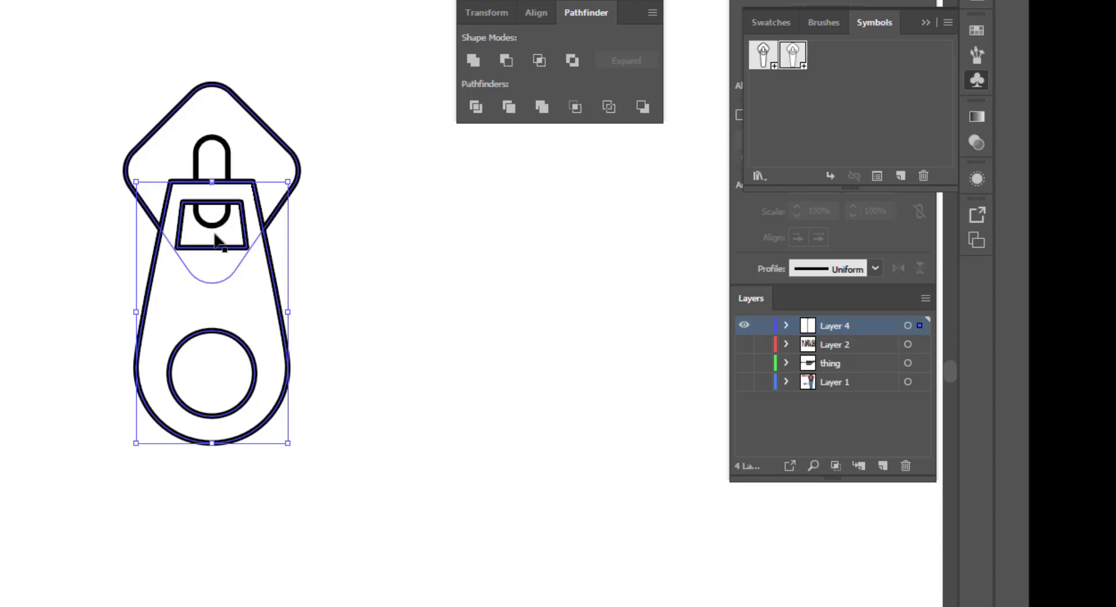
Send the pull body one step backward so the capsule loop shows in front of it
{"action": "right_click", "coordinate": [406, 230]}
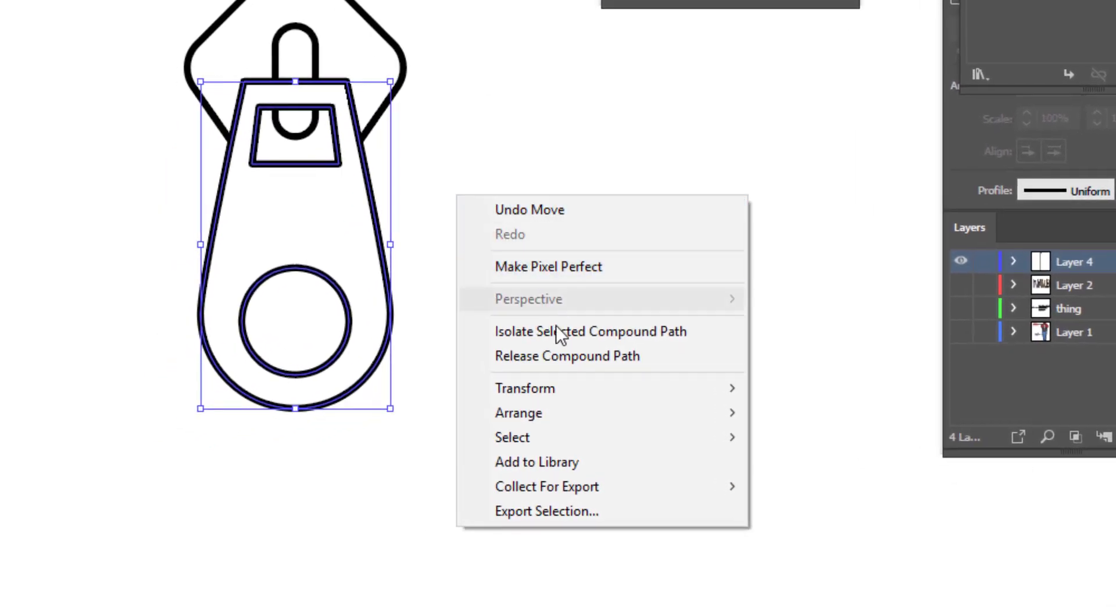
{"action": "mouse_move", "coordinate": [573, 413]}
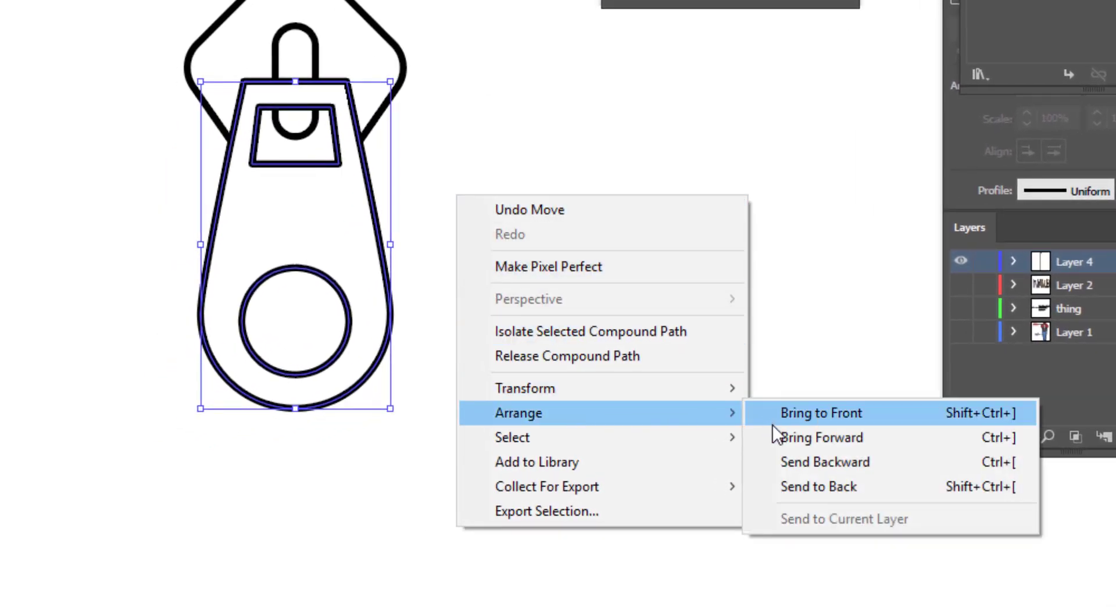
{"action": "left_click", "coordinate": [792, 460]}
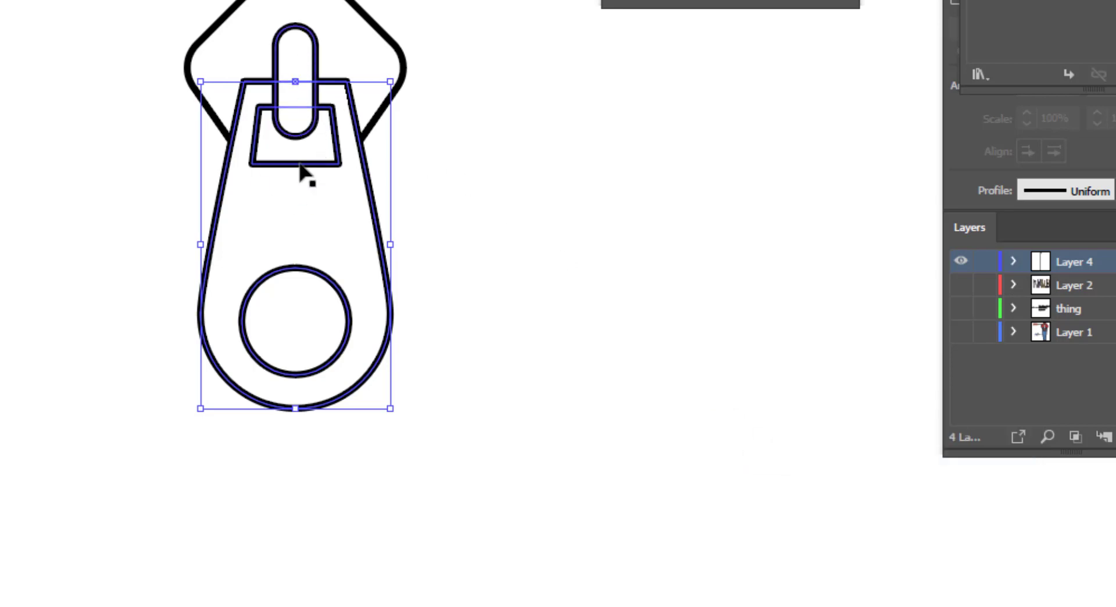
{"action": "left_click", "coordinate": [601, 187]}
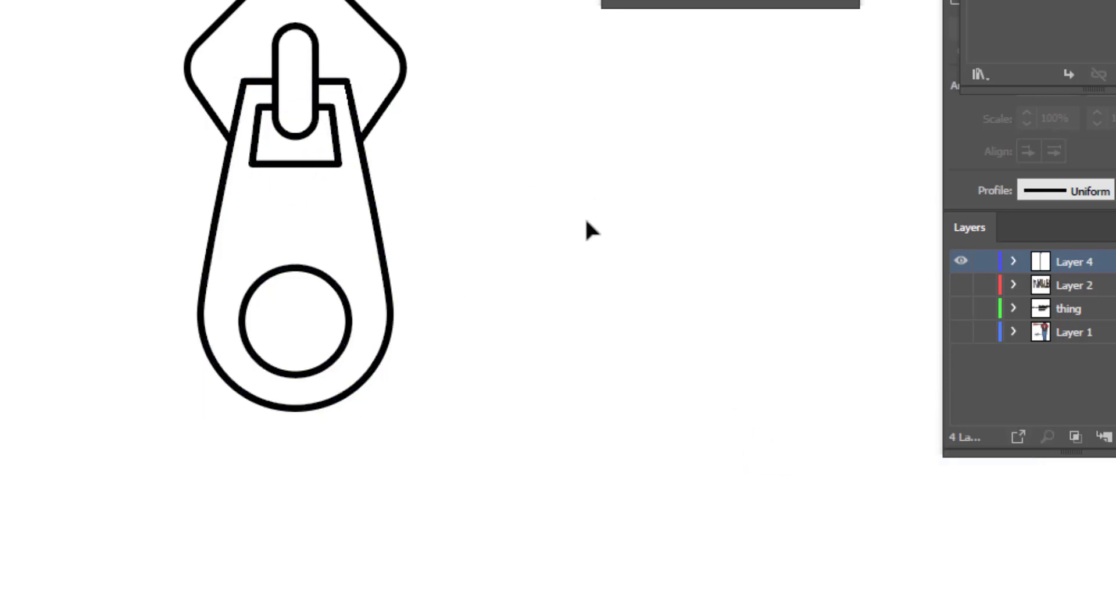
Save the zipper pull as a new symbol named 'Sport Zipper Pull'
{"action": "left_click", "coordinate": [270, 406]}
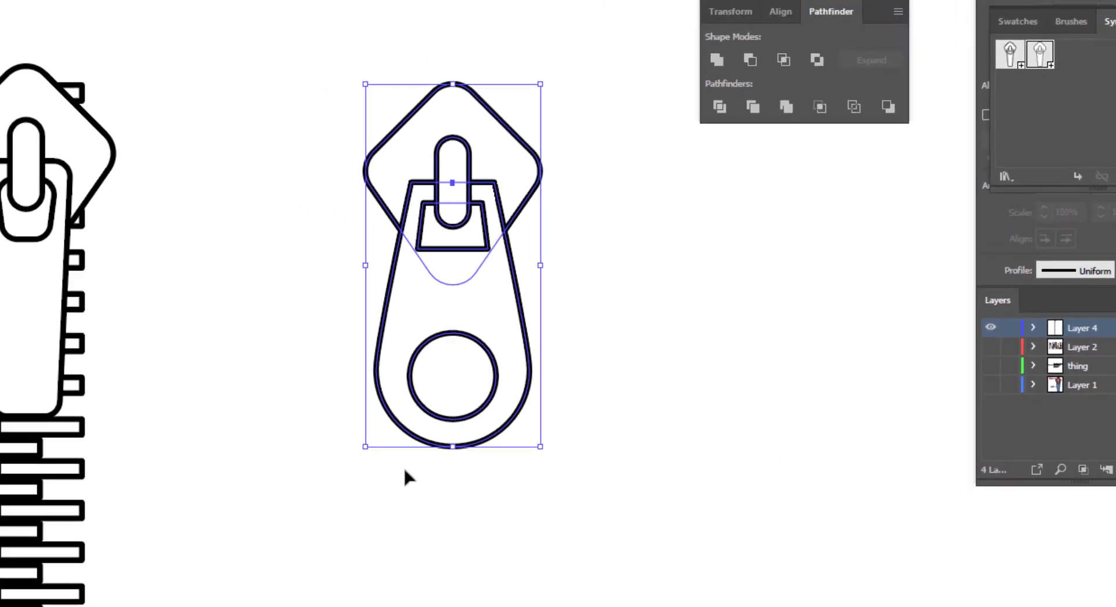
{"action": "key", "text": "F8"}
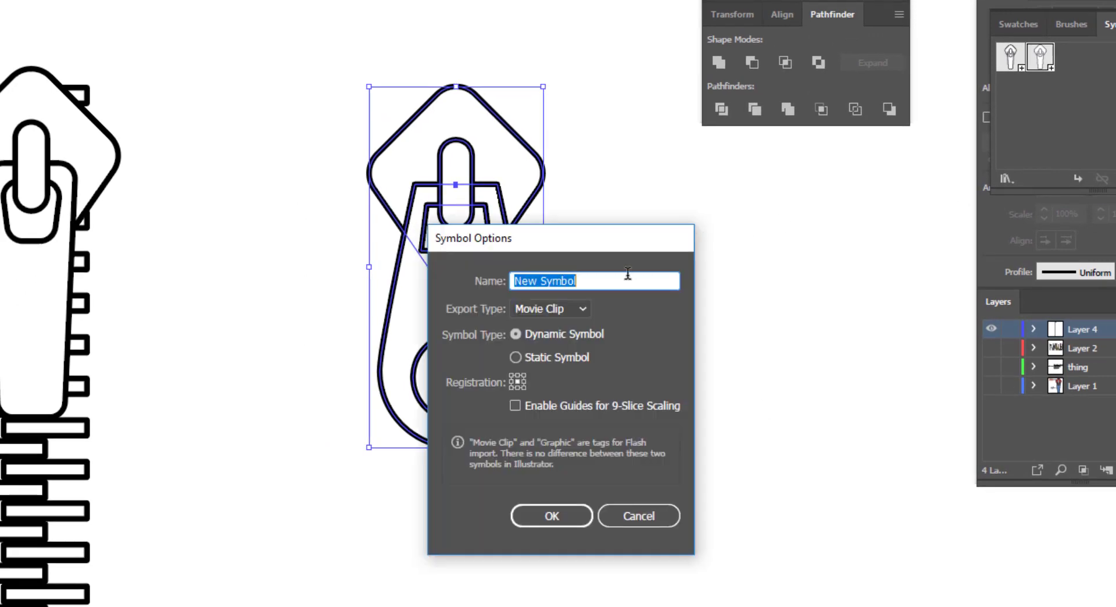
{"action": "type", "text": "Sport Zipper Pull"}
{"action": "left_click", "coordinate": [550, 514]}
{"action": "left_click", "coordinate": [721, 446]}
Delete the central pull, the left pull and the left zipper teeth from the artboard
{"action": "left_click_drag", "start_coordinate": [355, 82], "coordinate": [533, 412]}
{"action": "key", "text": "Delete"}
{"action": "left_click", "coordinate": [53, 264]}
{"action": "key", "text": "Delete"}
{"action": "left_click", "coordinate": [32, 344]}
{"action": "key", "text": "Delete"}
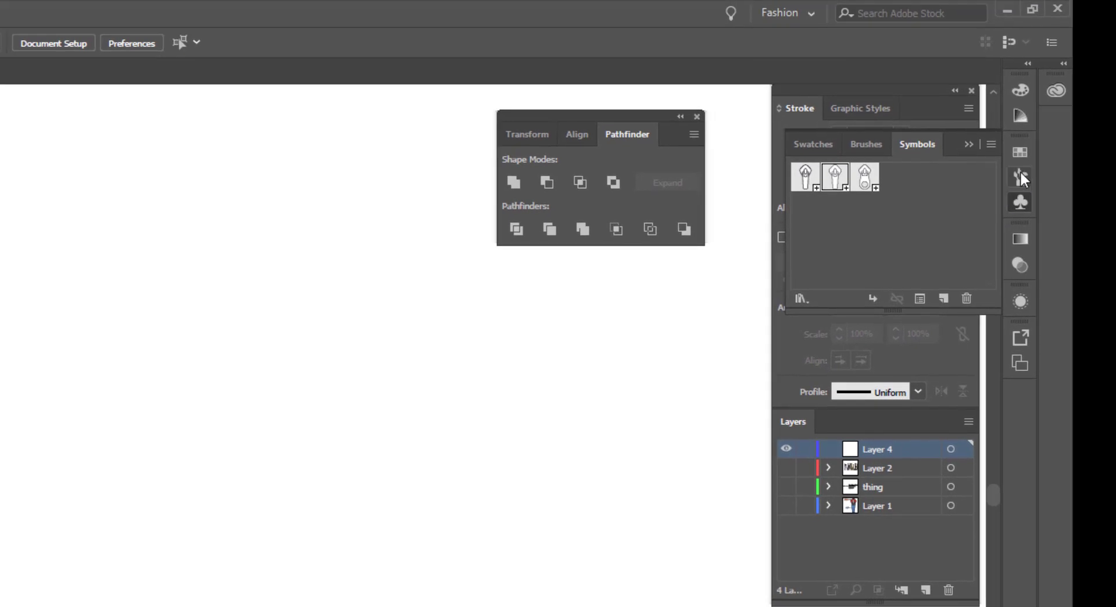
{"action": "left_click", "coordinate": [1018, 175]}
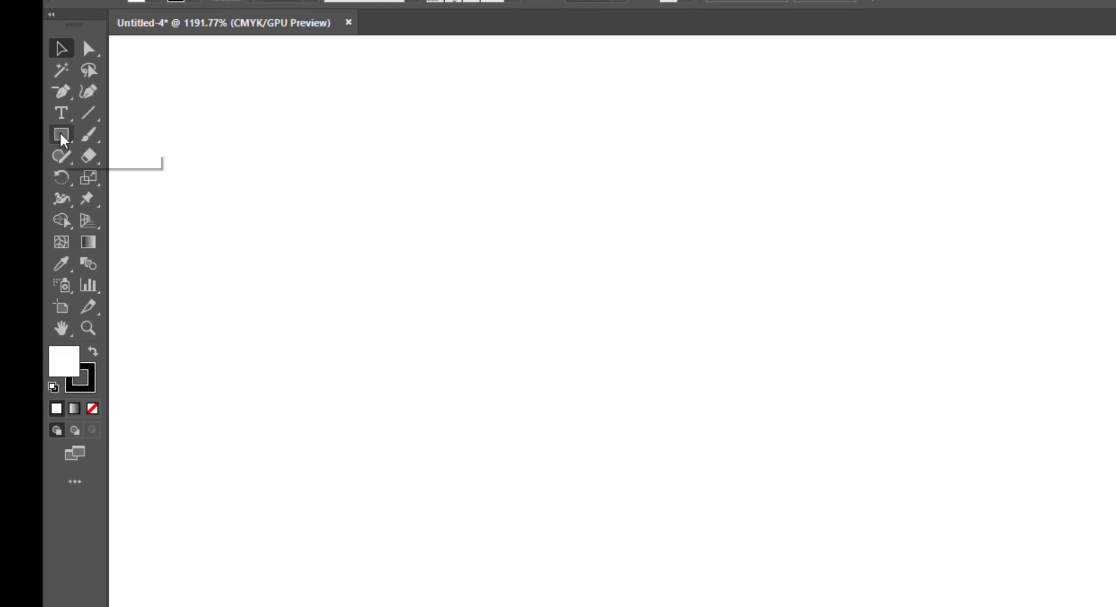
Create an exact rectangle with Width 0.75 pt and Height 4 pt in the Rectangle dialog
{"action": "left_click", "coordinate": [61, 134]}
{"action": "left_click", "coordinate": [109, 138]}
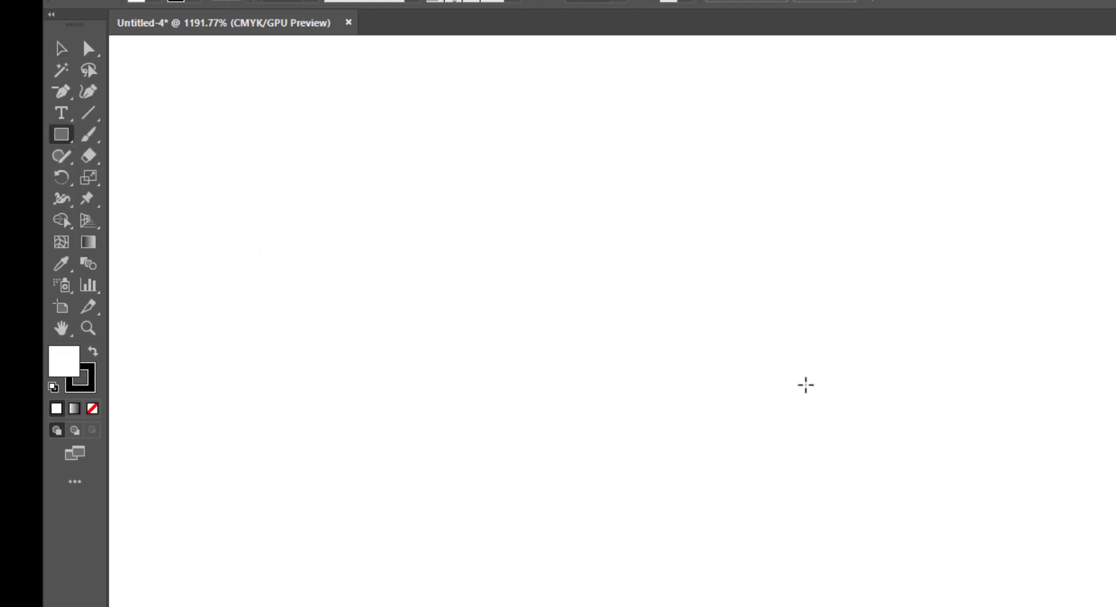
{"action": "left_click", "coordinate": [717, 369]}
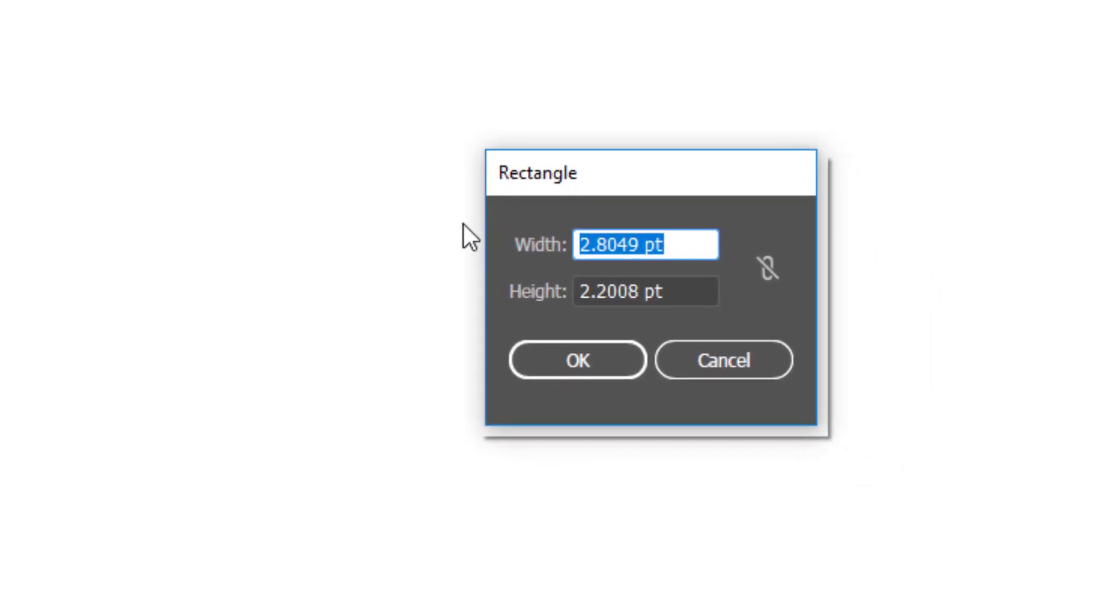
{"action": "type", "text": ".75"}
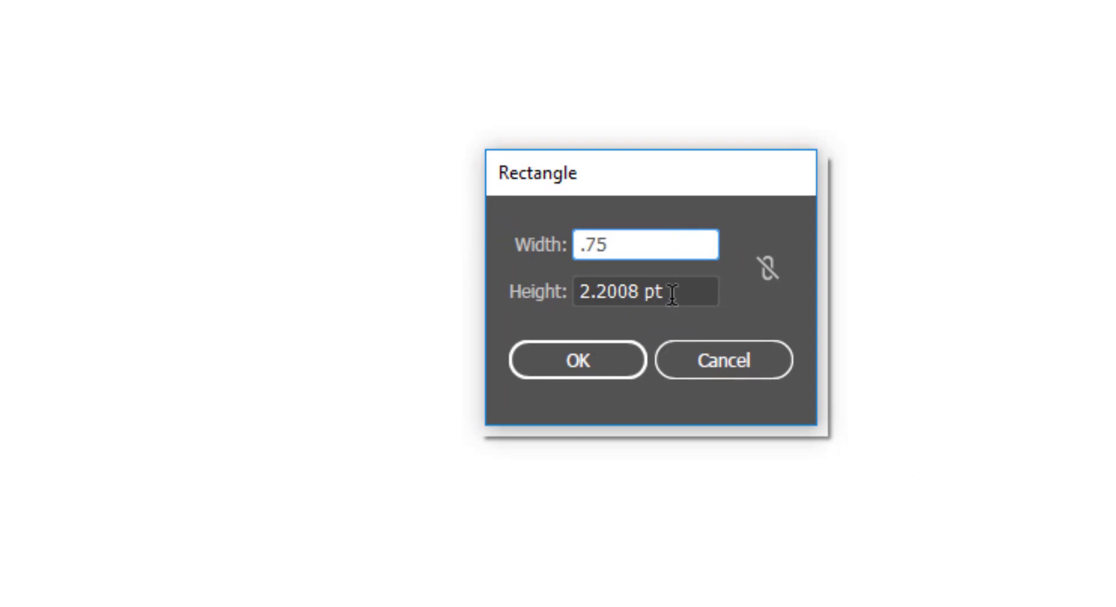
{"action": "left_click_drag", "start_coordinate": [680, 292], "coordinate": [540, 290]}
{"action": "type", "text": "4"}
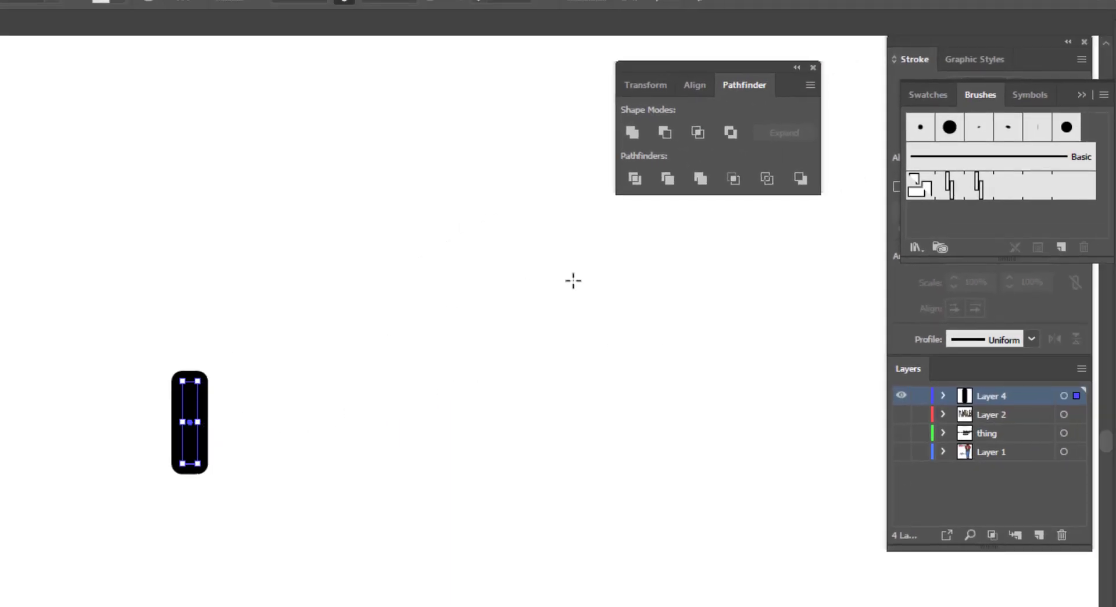
Change the rectangle's stroke weight from 1 pt to 0.25 pt in the Stroke panel
{"action": "left_click", "coordinate": [915, 60]}
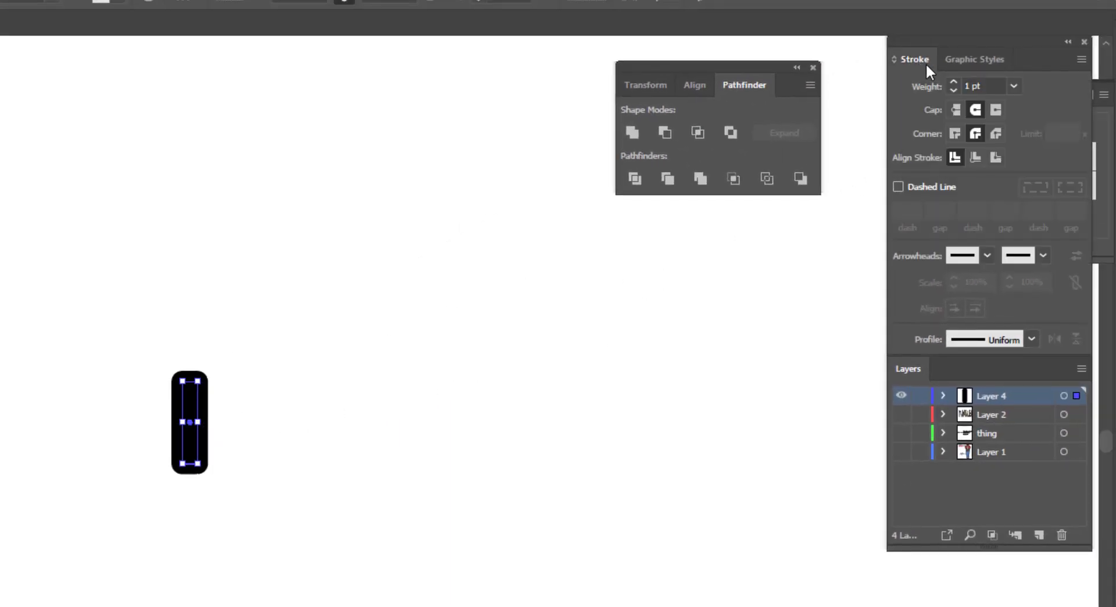
{"action": "left_click", "coordinate": [1013, 86]}
{"action": "left_click", "coordinate": [1024, 108]}
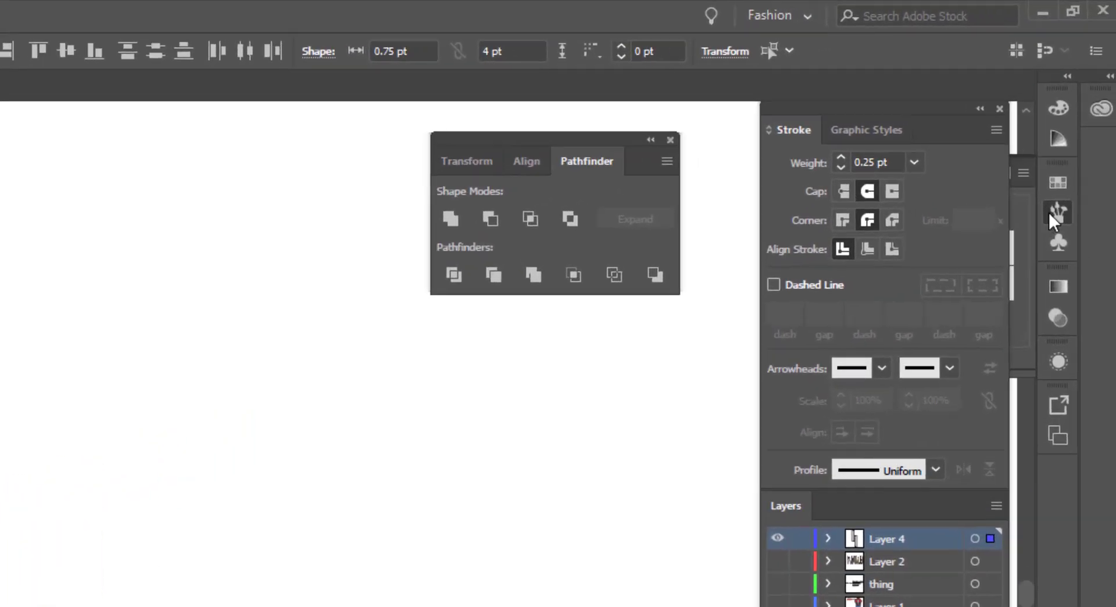
Make a new pattern brush from the two rectangles and name it 'Zipper Closed'
{"action": "left_click", "coordinate": [1048, 222]}
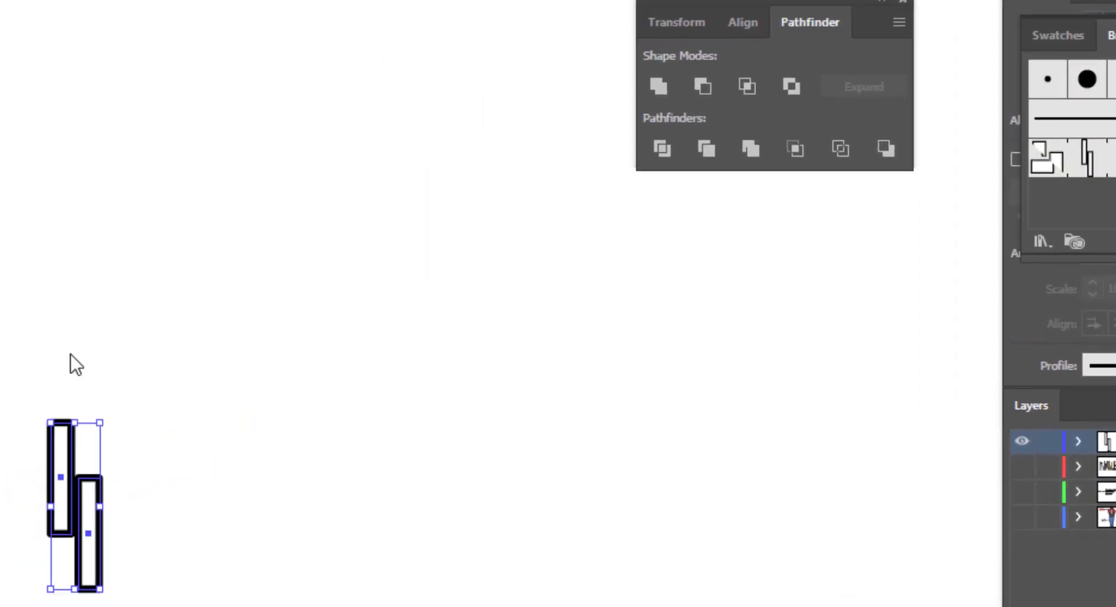
{"action": "left_click", "coordinate": [960, 372]}
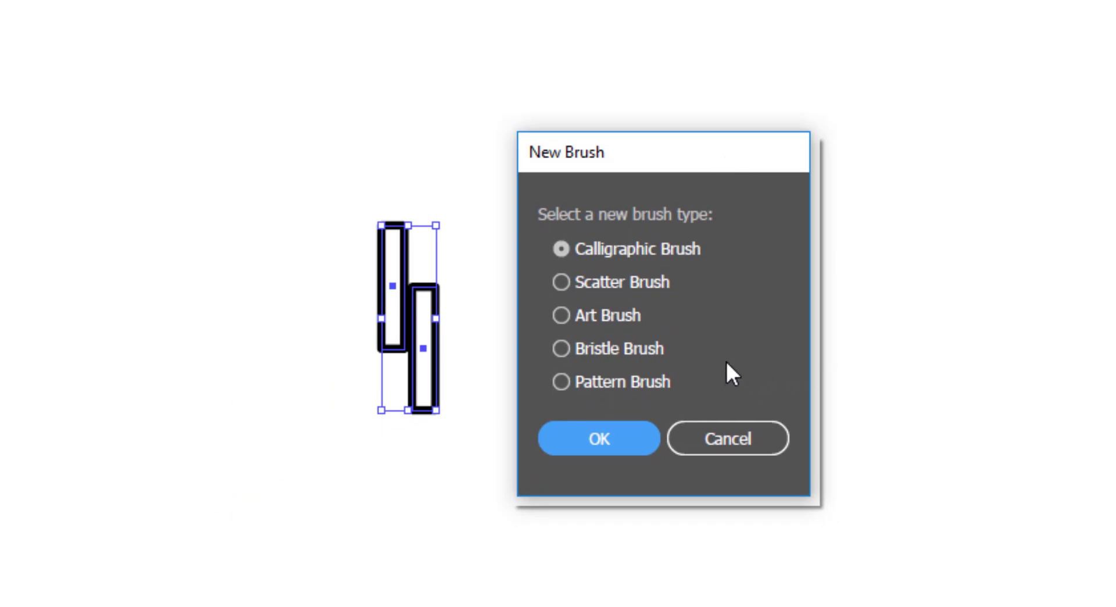
{"action": "left_click", "coordinate": [560, 382]}
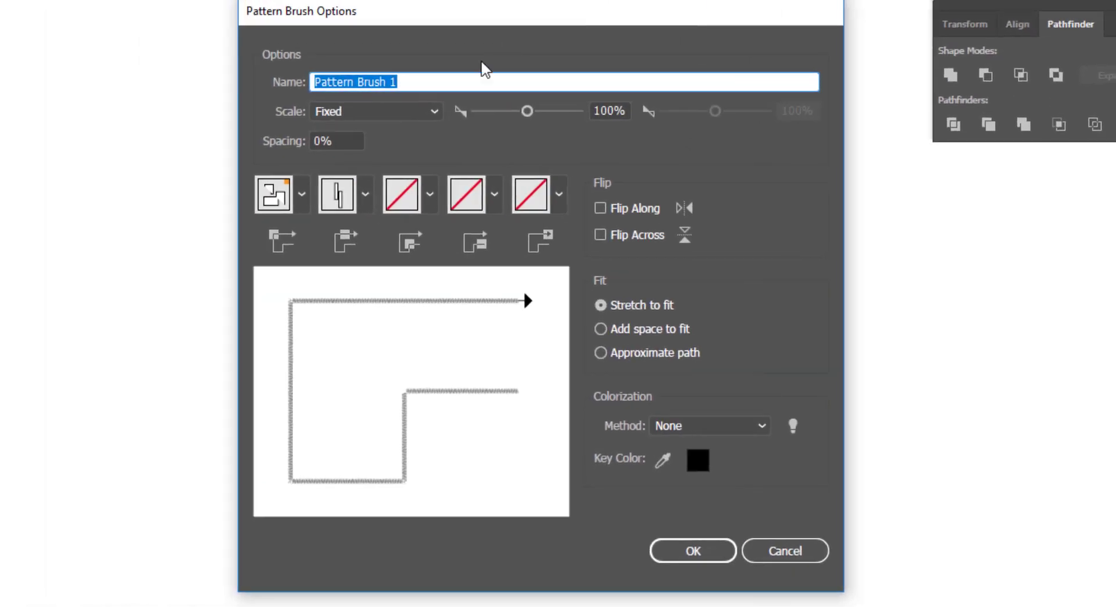
{"action": "left_click", "coordinate": [304, 79]}
{"action": "key", "text": "ctrl+a"}
{"action": "type", "text": "Zip"}
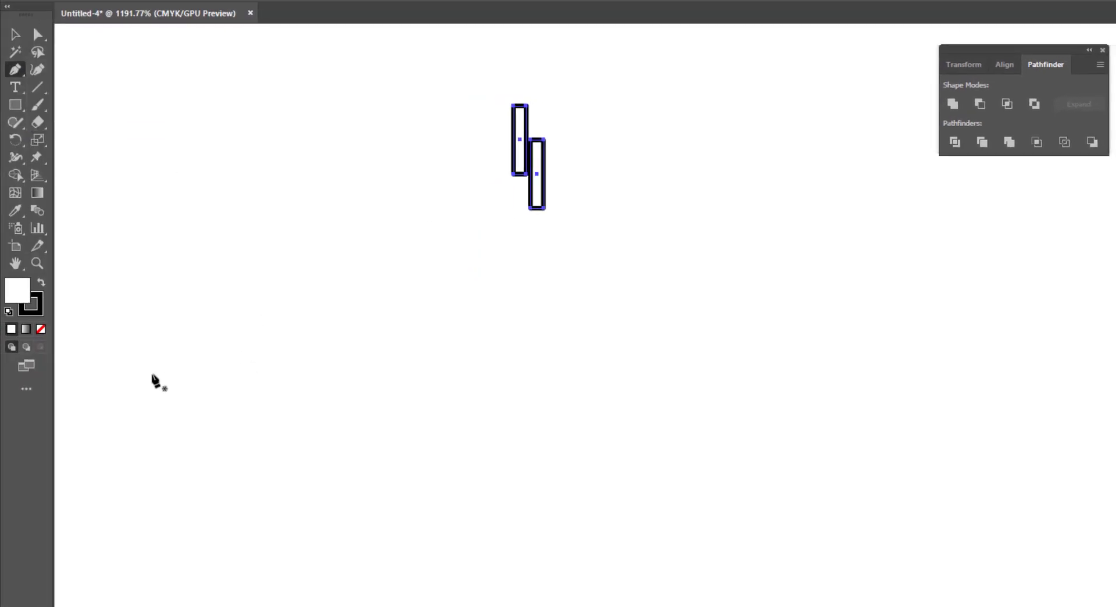
Test the Zipper Closed brush on a horizontal line, then delete the test line
{"action": "left_click", "coordinate": [137, 373]}
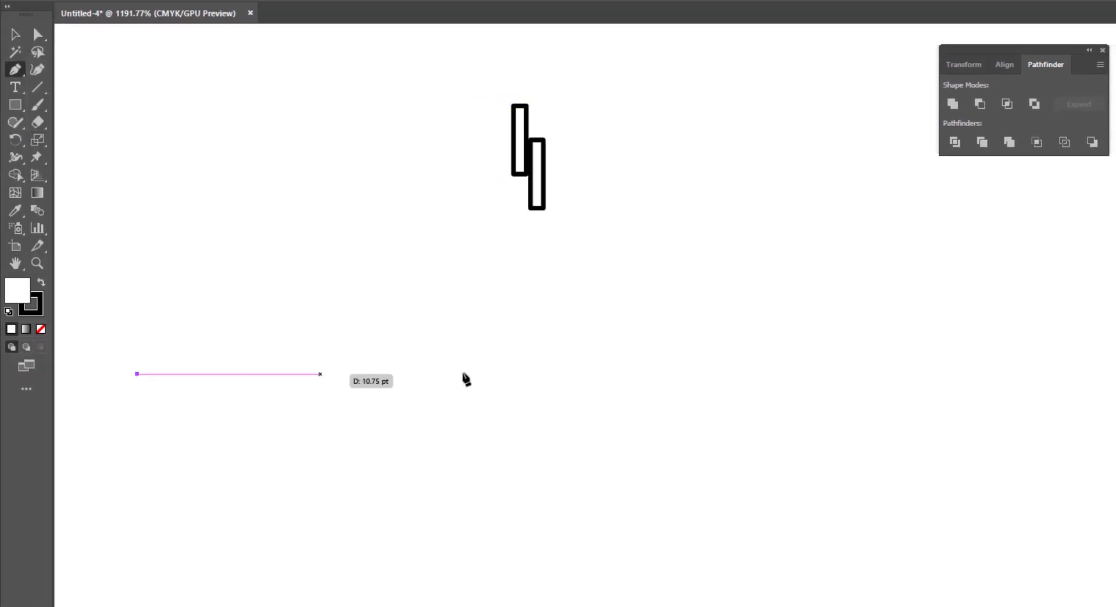
{"action": "left_click", "coordinate": [1086, 367]}
{"action": "left_click", "coordinate": [934, 223]}
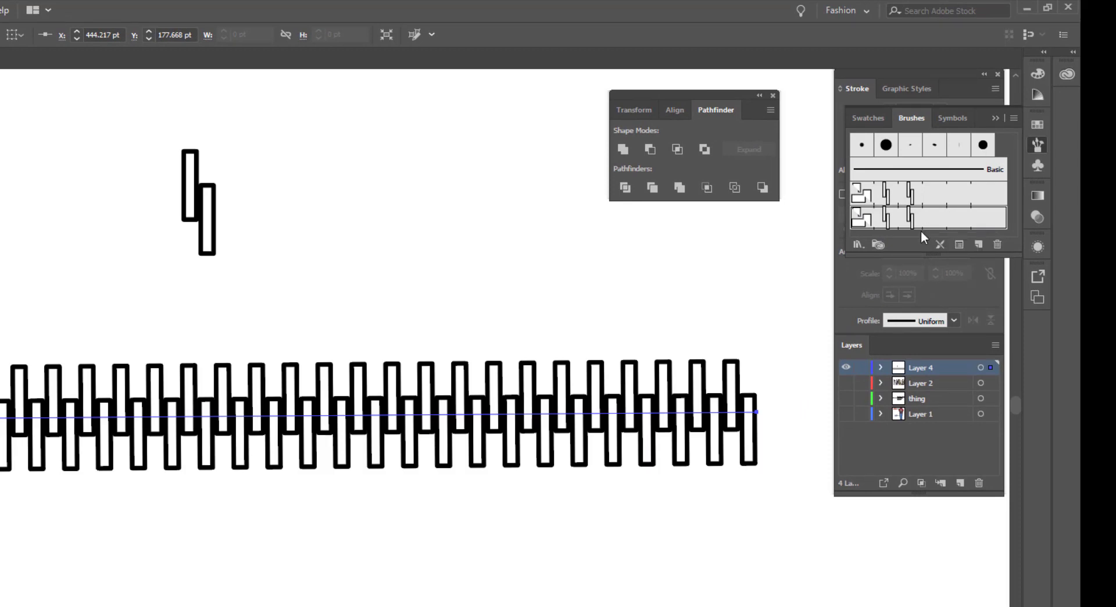
{"action": "key", "text": "Delete"}
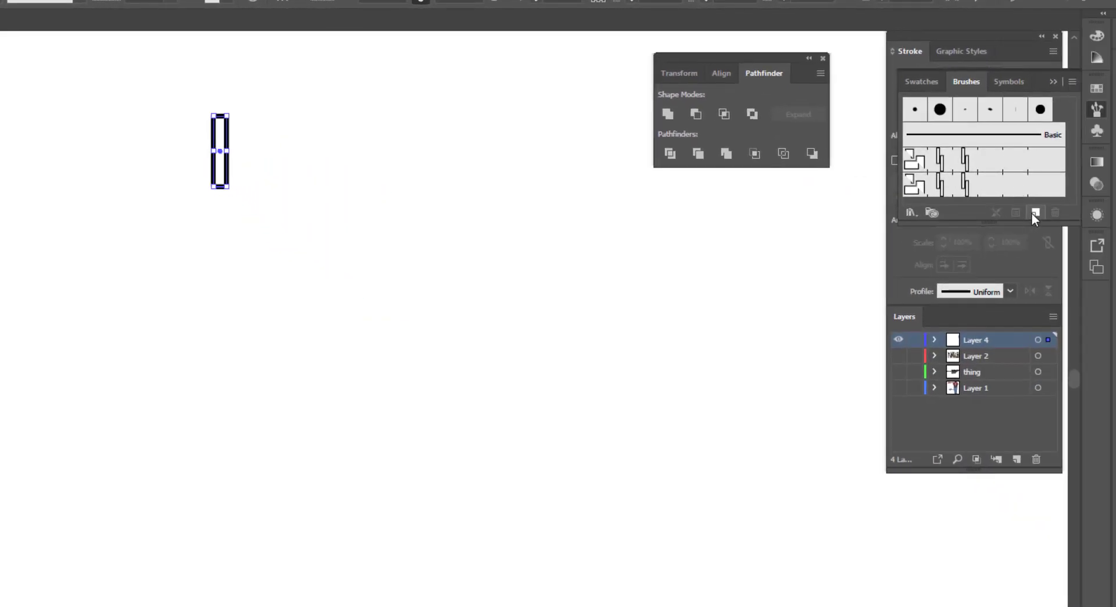
Make a pattern brush from the single rectangle named 'Zipper open' with Spacing 100%
{"action": "left_click", "coordinate": [1032, 212]}
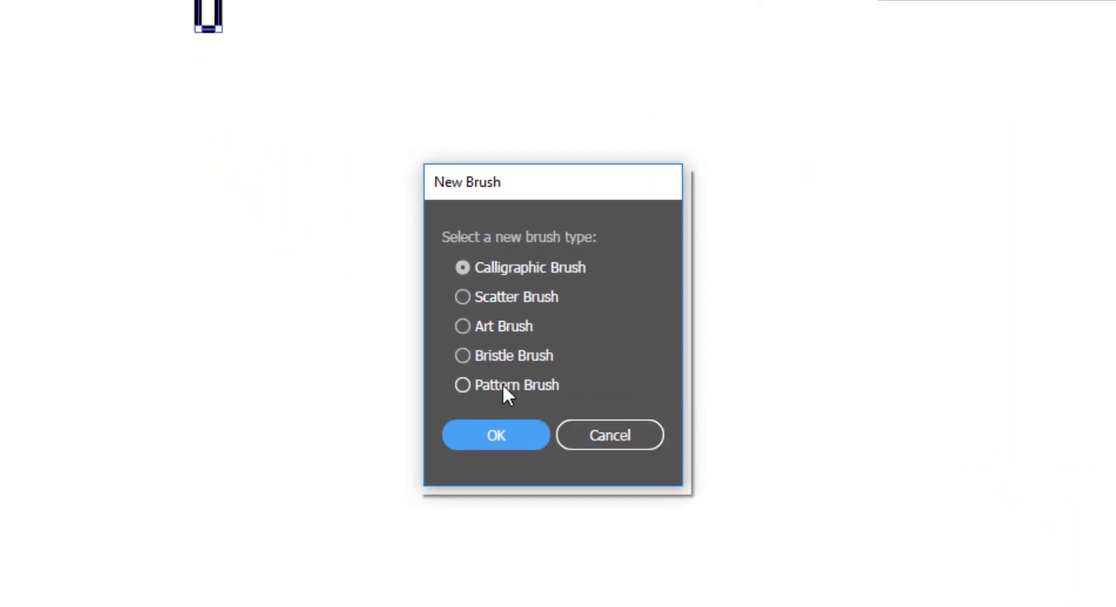
{"action": "left_click", "coordinate": [502, 385]}
{"action": "left_click", "coordinate": [505, 441]}
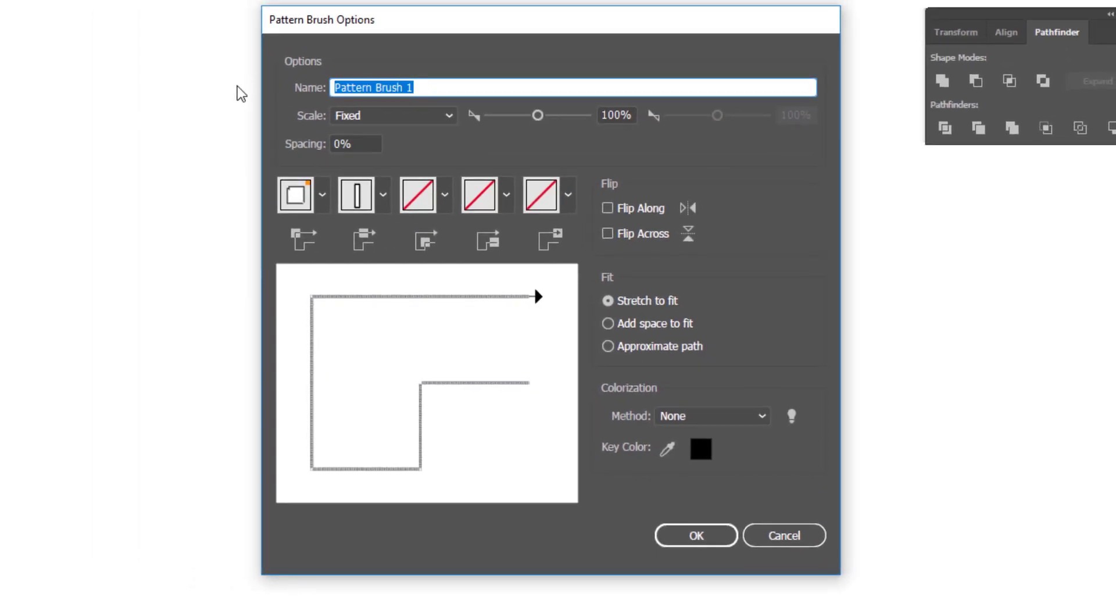
{"action": "type", "text": "Zipper open"}
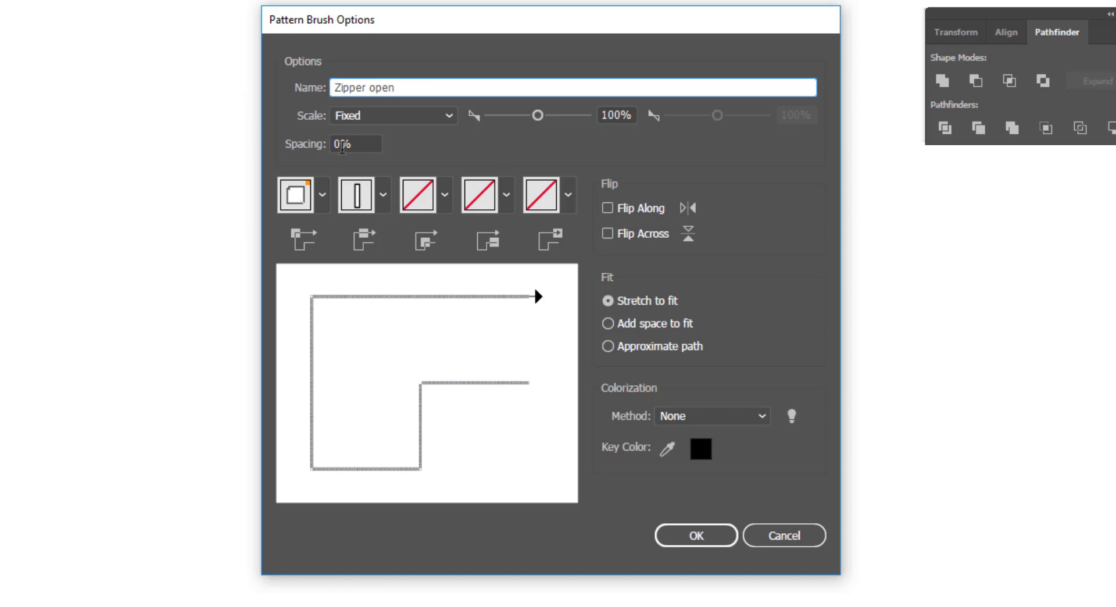
{"action": "left_click", "coordinate": [327, 143]}
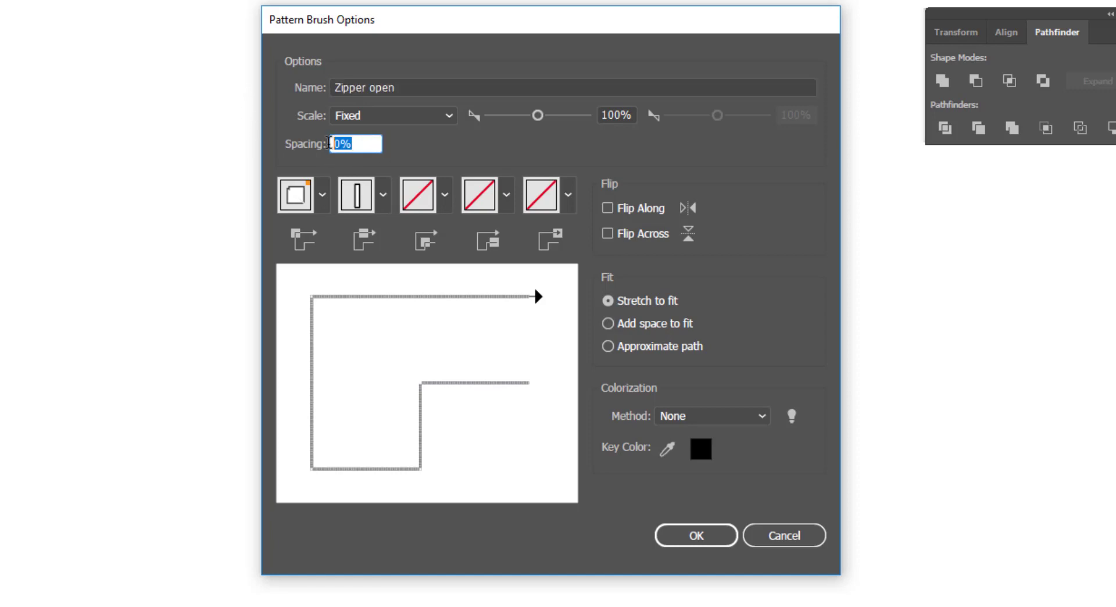
{"action": "type", "text": "100"}
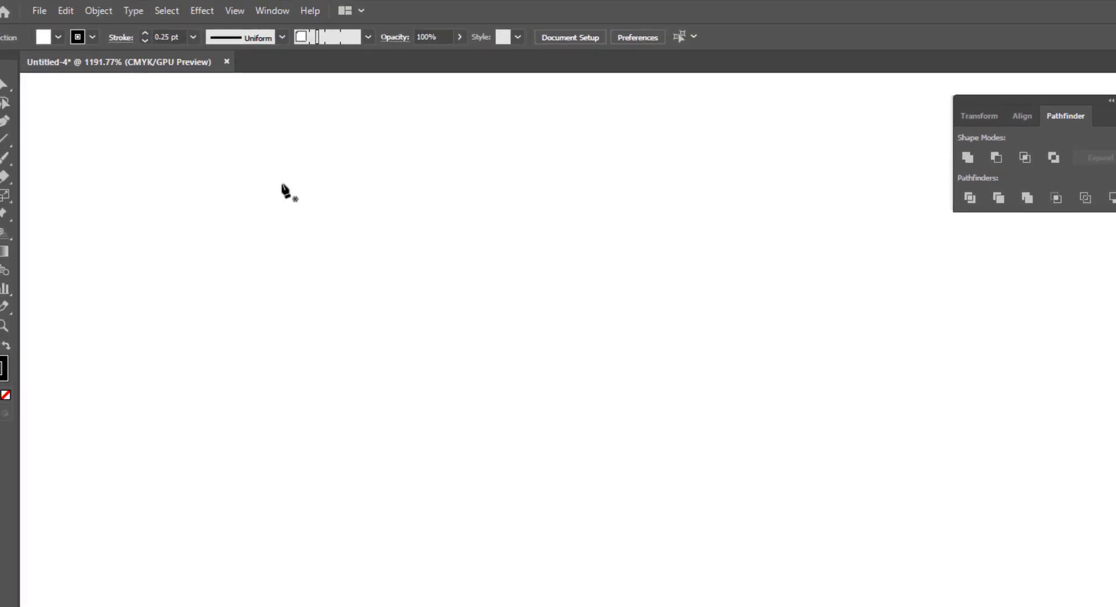
Draw a vertical line with the zipper-teeth brush and place the Zipper 2 pull symbol on top
{"action": "left_click", "coordinate": [411, 174]}
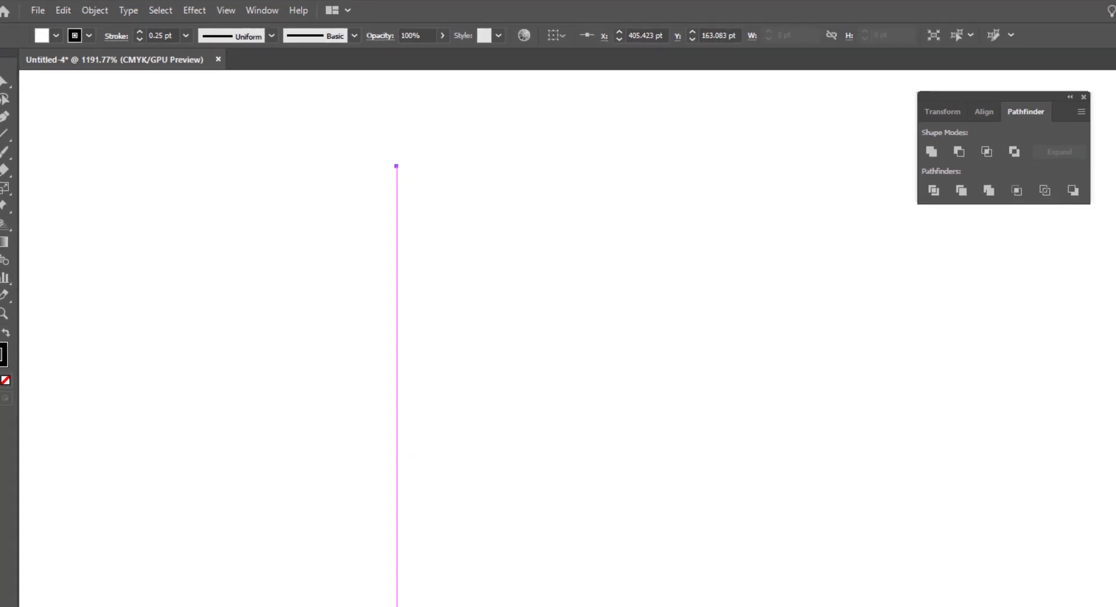
{"action": "left_click", "coordinate": [332, 527]}
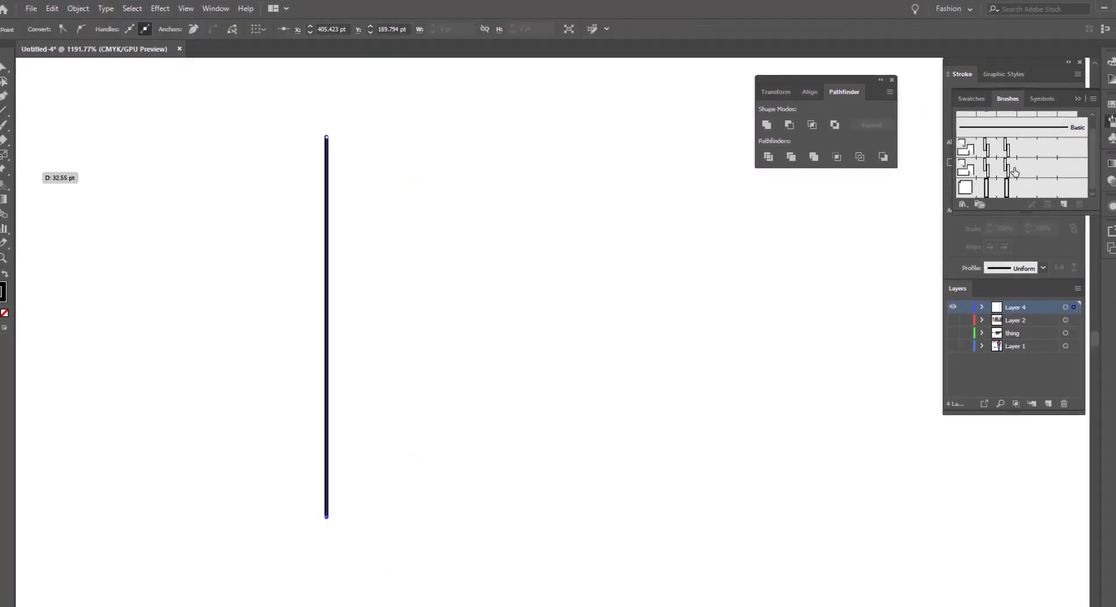
{"action": "left_click", "coordinate": [1014, 172]}
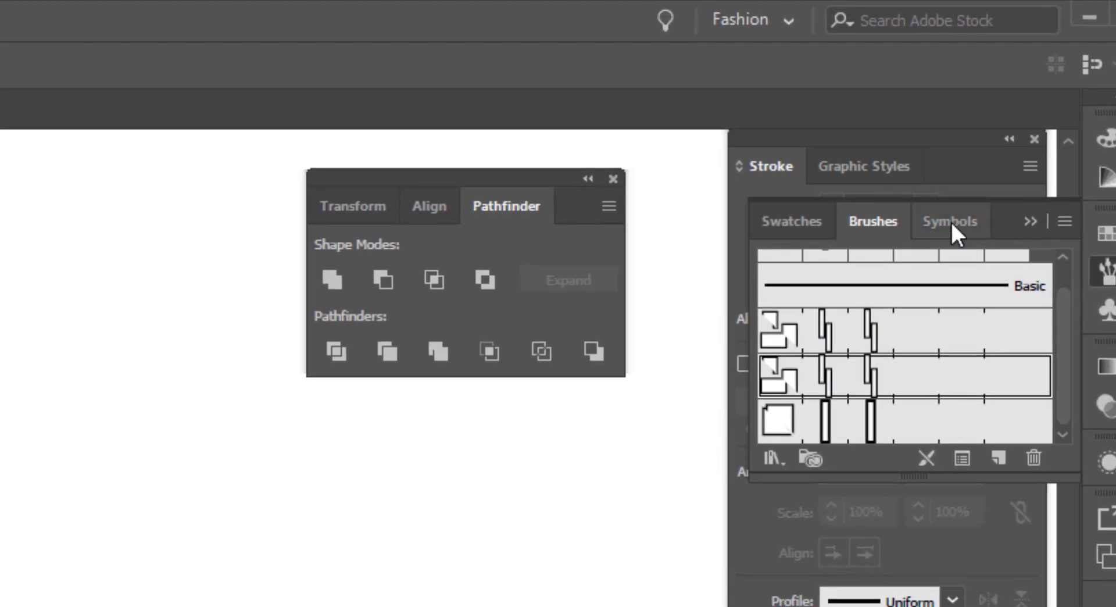
{"action": "left_click", "coordinate": [951, 222]}
{"action": "left_click_drag", "start_coordinate": [849, 276], "coordinate": [0, 562]}
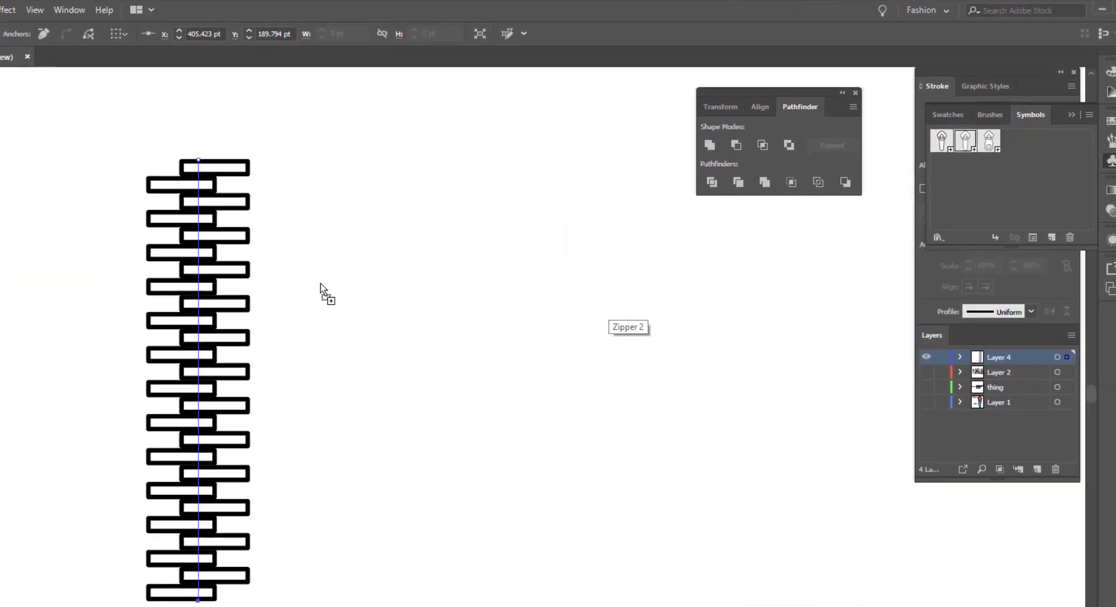
{"action": "left_click_drag", "start_coordinate": [320, 283], "coordinate": [203, 276]}
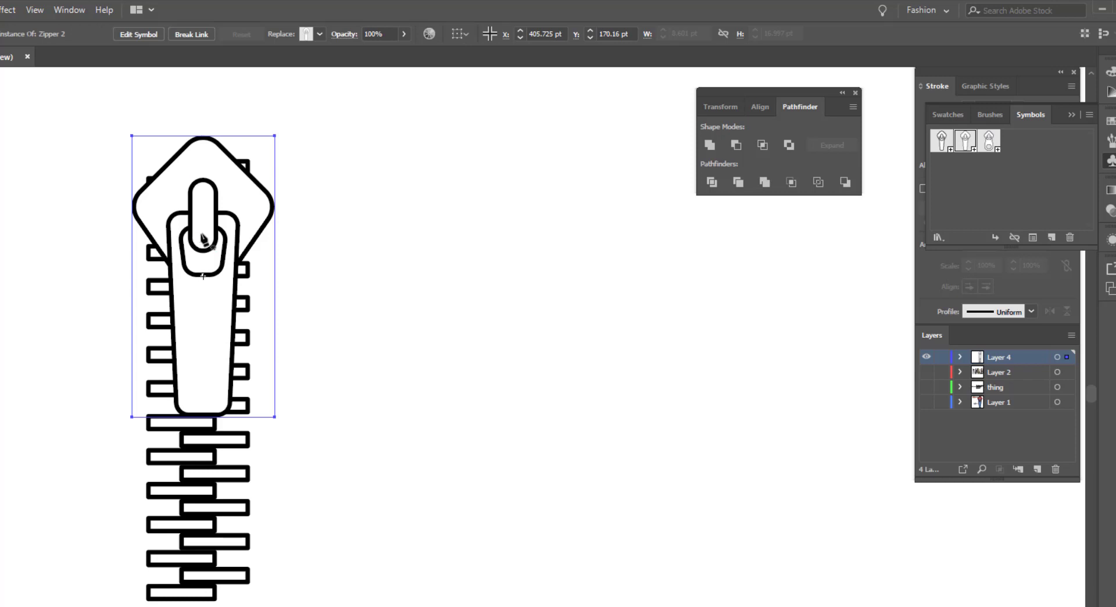
{"action": "left_click_drag", "start_coordinate": [202, 239], "coordinate": [197, 240]}
{"action": "left_click", "coordinate": [433, 447]}
Draw a small bottom-stop rectangle below the last tooth with a 0.25 pt stroke
{"action": "scroll", "coordinate": [503, 522], "scroll_direction": "down", "scroll_amount": 4}
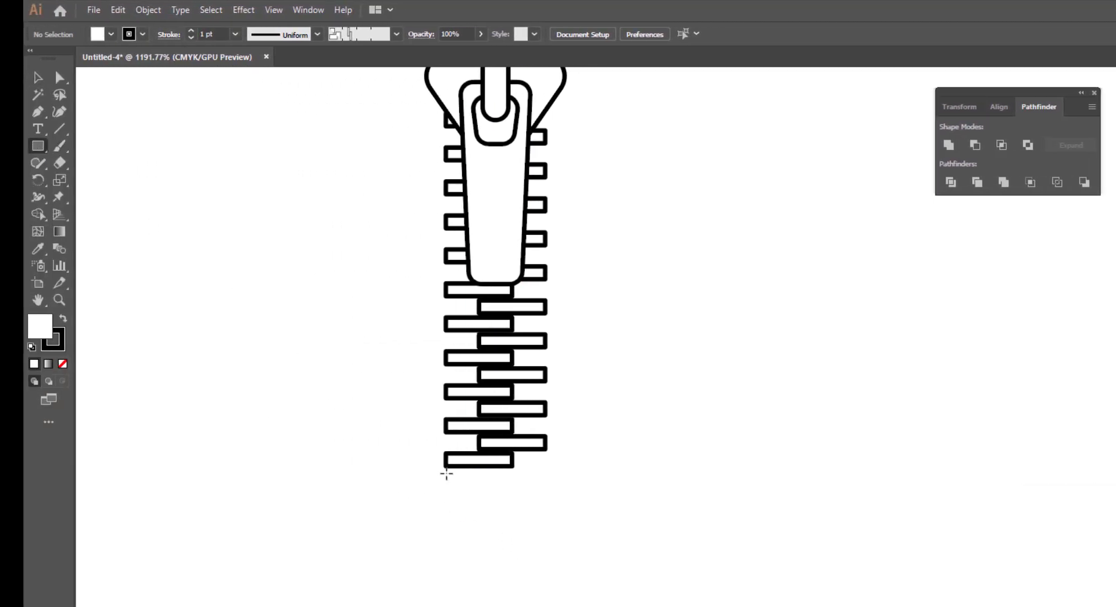
{"action": "left_click_drag", "start_coordinate": [446, 473], "coordinate": [544, 529]}
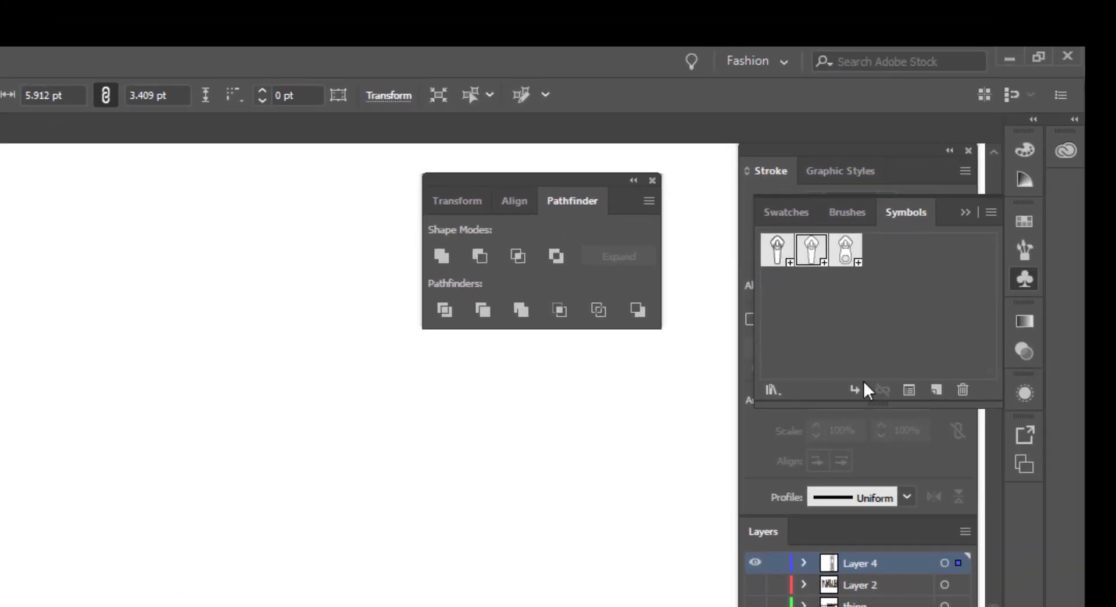
{"action": "left_click", "coordinate": [919, 461]}
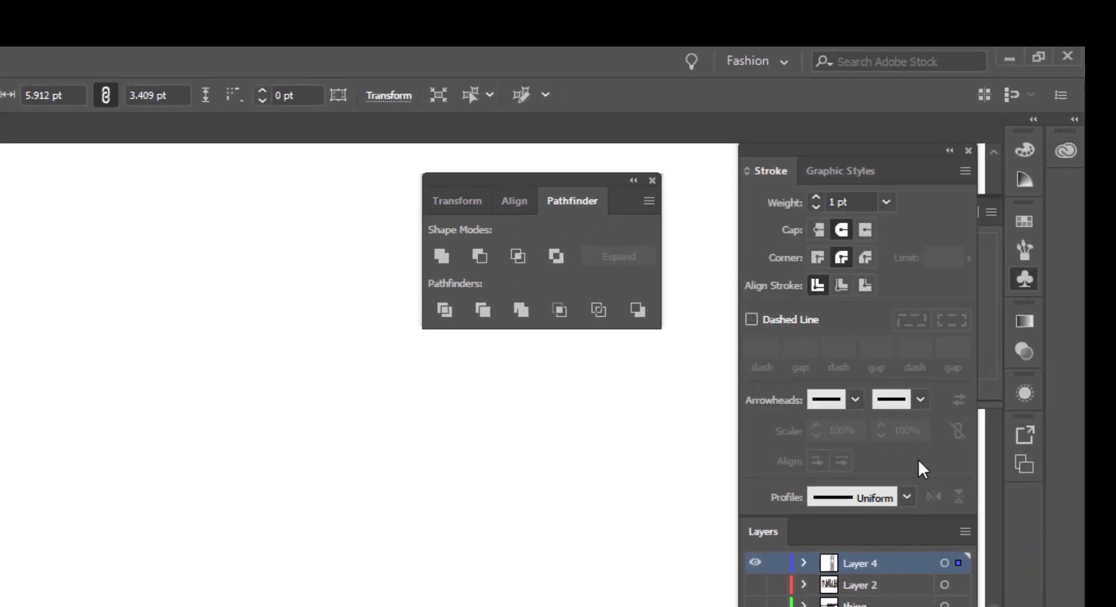
{"action": "left_click", "coordinate": [886, 201]}
{"action": "left_click", "coordinate": [909, 221]}
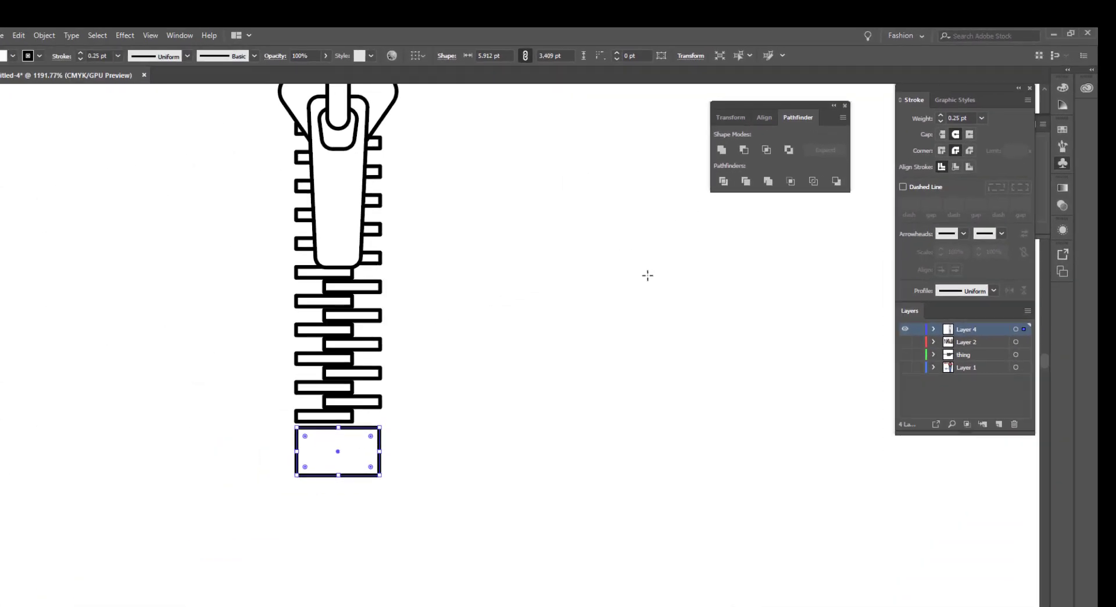
{"action": "scroll", "coordinate": [646, 277], "scroll_direction": "up", "scroll_amount": 4}
{"action": "scroll", "coordinate": [620, 274], "scroll_direction": "right", "scroll_amount": 2}
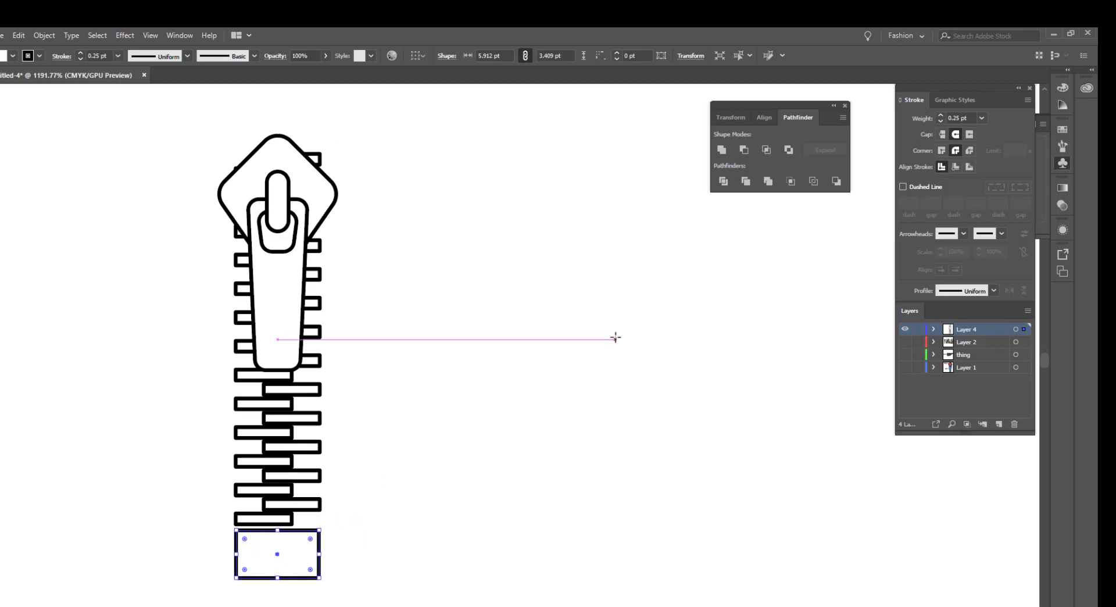
Draw a path right of the closed zipper, curving at the top then straight down, with the 'Zipper open' brush
{"action": "key", "text": "ctrl+minus"}
{"action": "key", "text": "ctrl+minus"}
{"action": "key", "text": "ctrl+minus"}
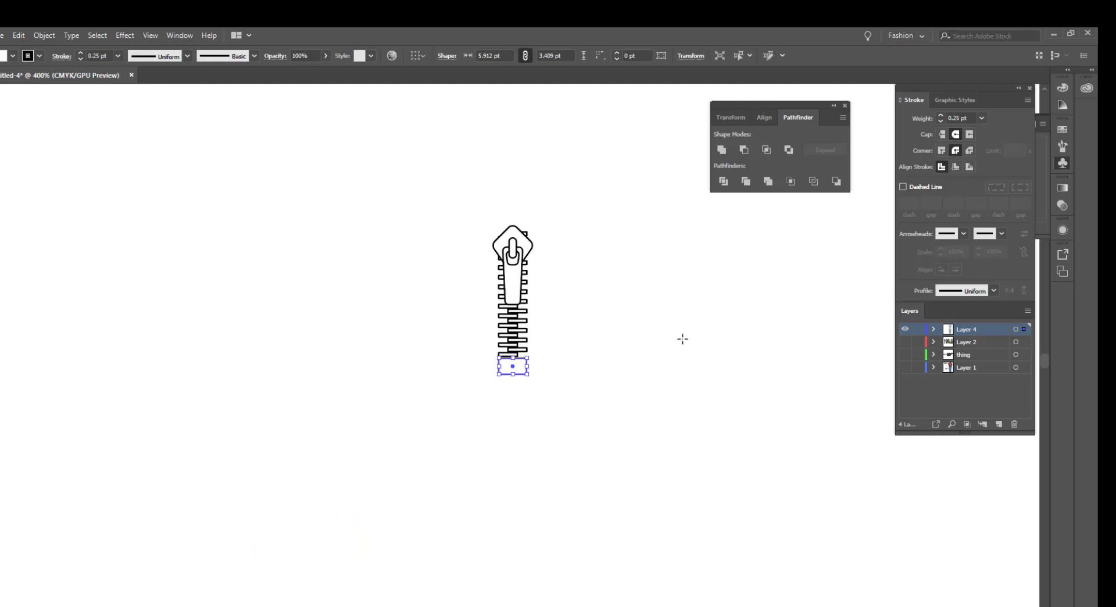
{"action": "scroll", "coordinate": [585, 331], "scroll_direction": "right", "scroll_amount": 3}
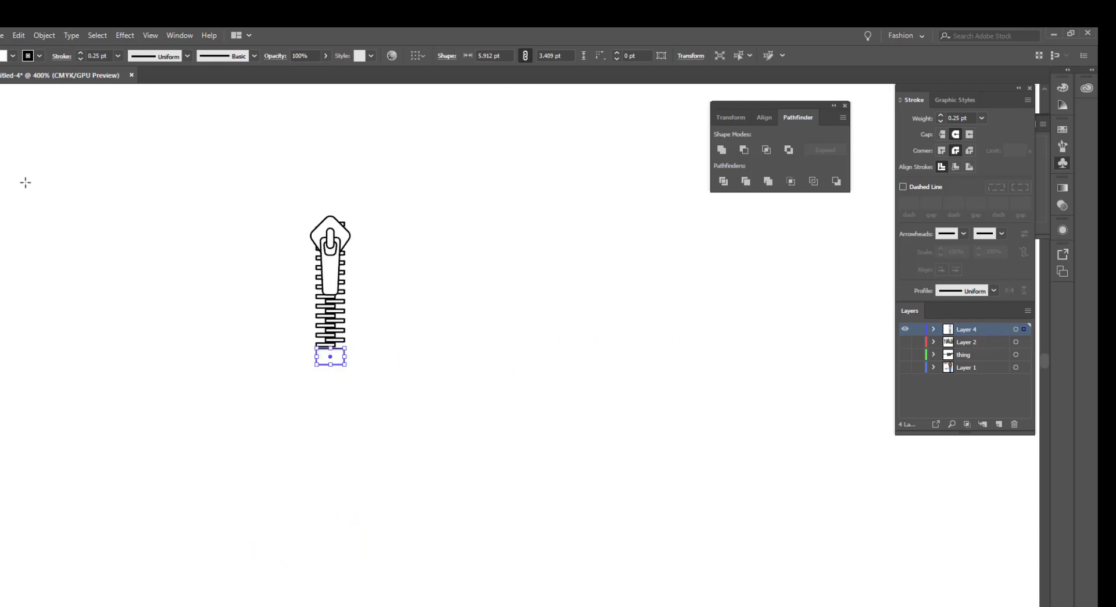
{"action": "left_click", "coordinate": [451, 182]}
{"action": "left_click_drag", "start_coordinate": [516, 278], "coordinate": [516, 311]}
{"action": "left_click", "coordinate": [517, 547]}
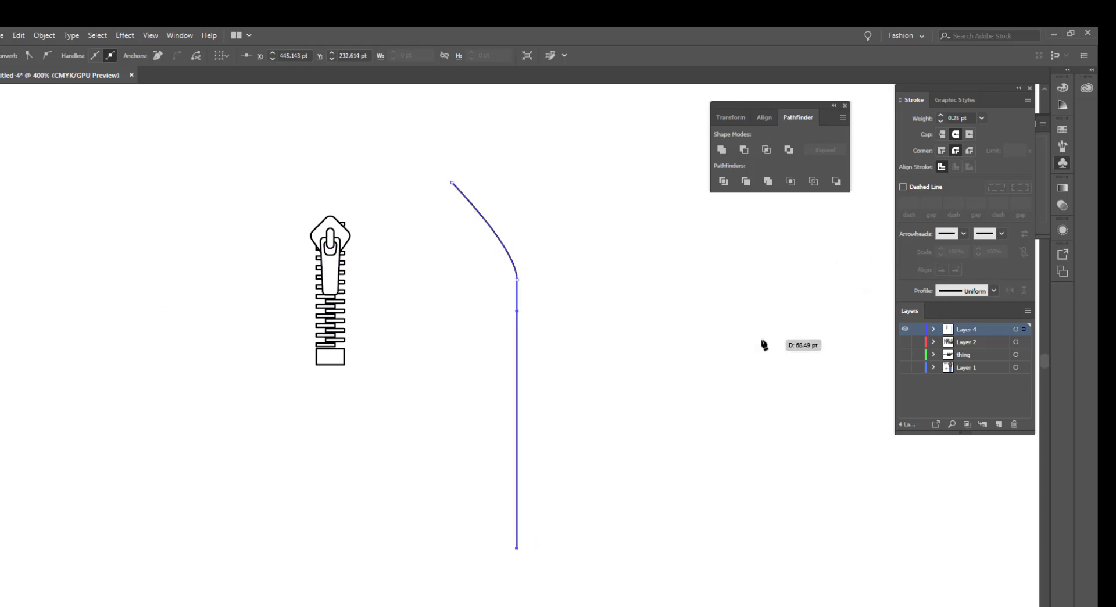
{"action": "left_click", "coordinate": [1061, 146]}
{"action": "left_click", "coordinate": [974, 217]}
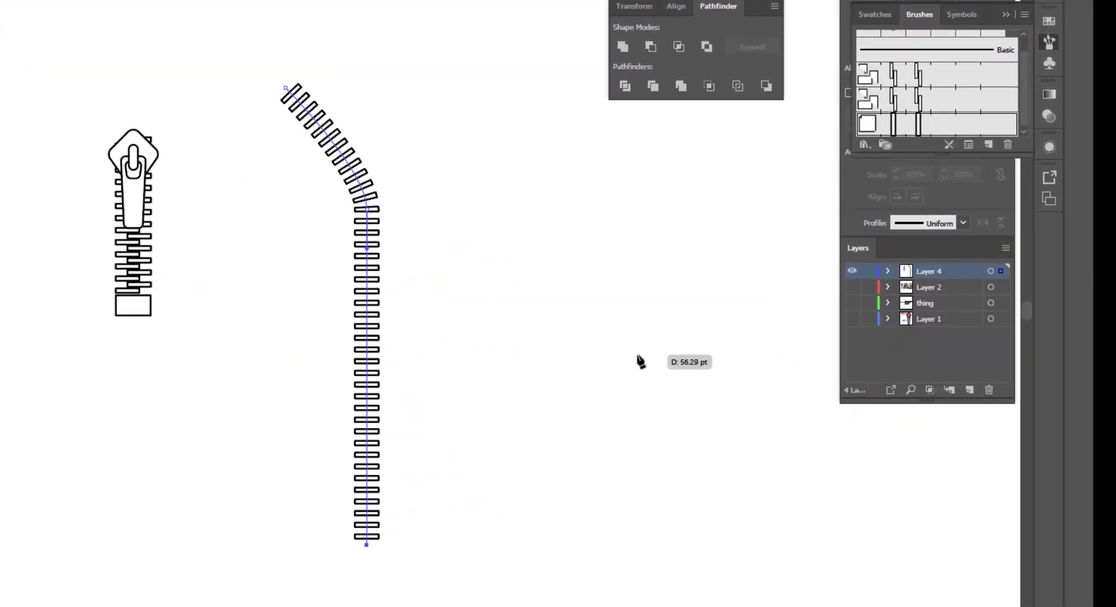
Make a vertically reflected copy of the bent zipper half
{"action": "key", "text": "v"}
{"action": "left_click_drag", "start_coordinate": [467, 222], "coordinate": [343, 324]}
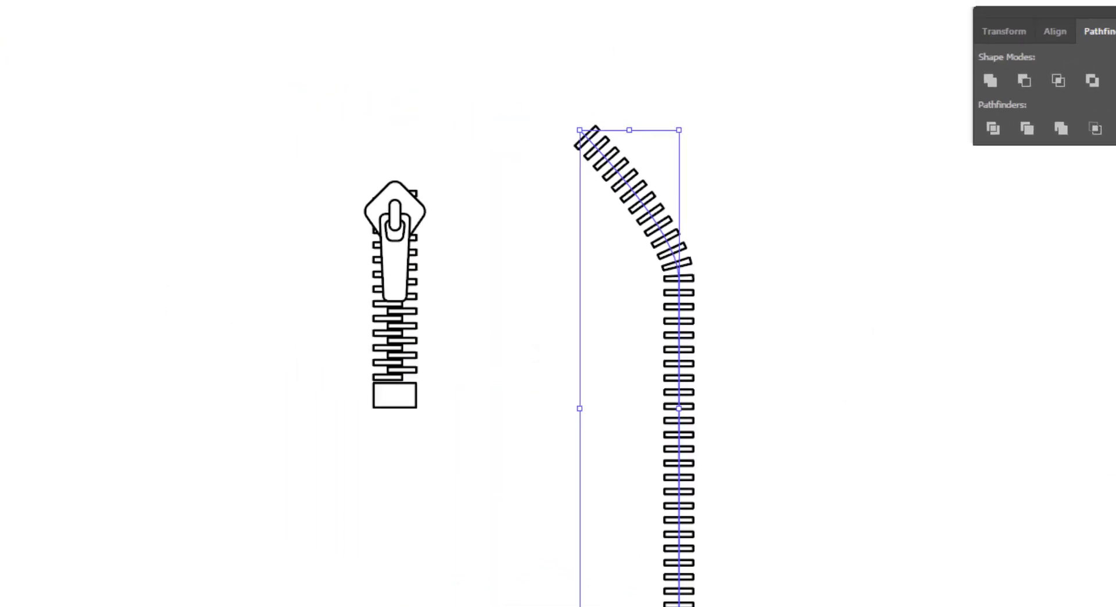
{"action": "left_click_drag", "start_coordinate": [82, 200], "coordinate": [149, 220]}
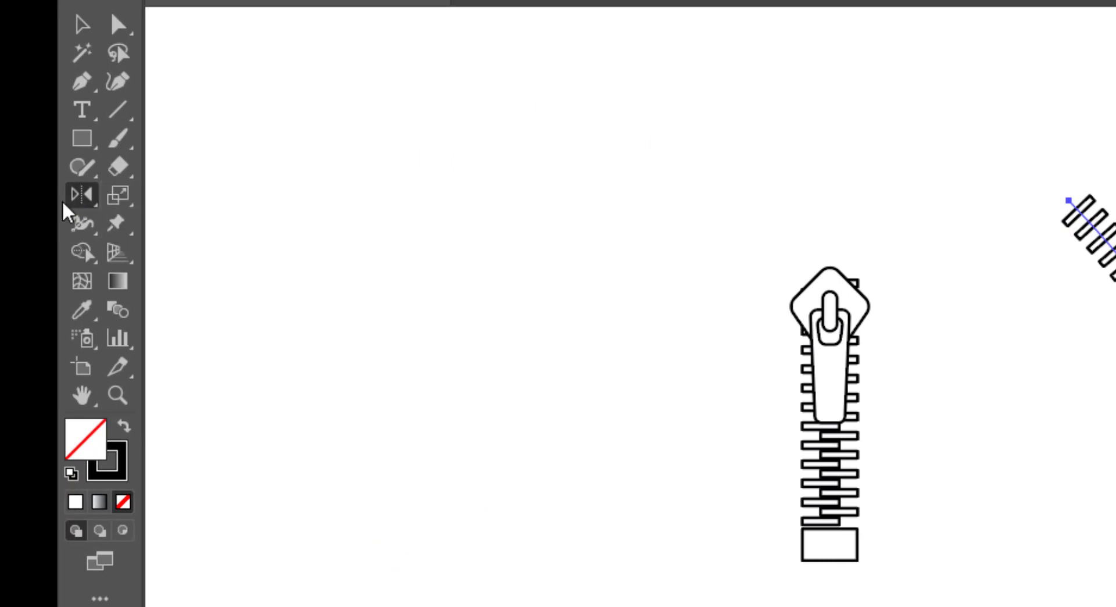
{"action": "double_click", "coordinate": [74, 195]}
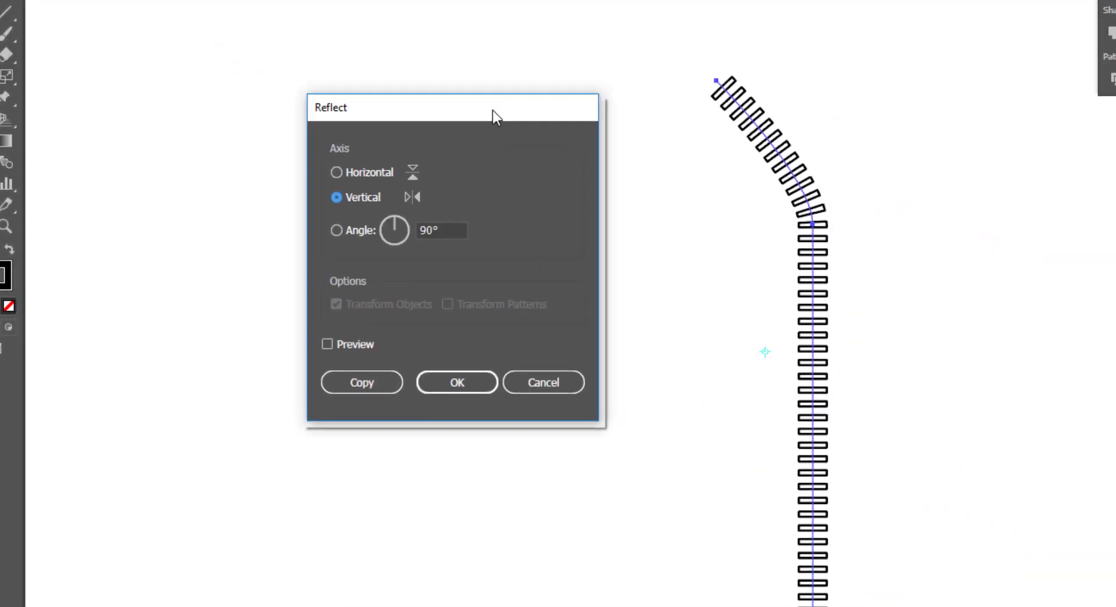
{"action": "left_click_drag", "start_coordinate": [493, 110], "coordinate": [533, 104]}
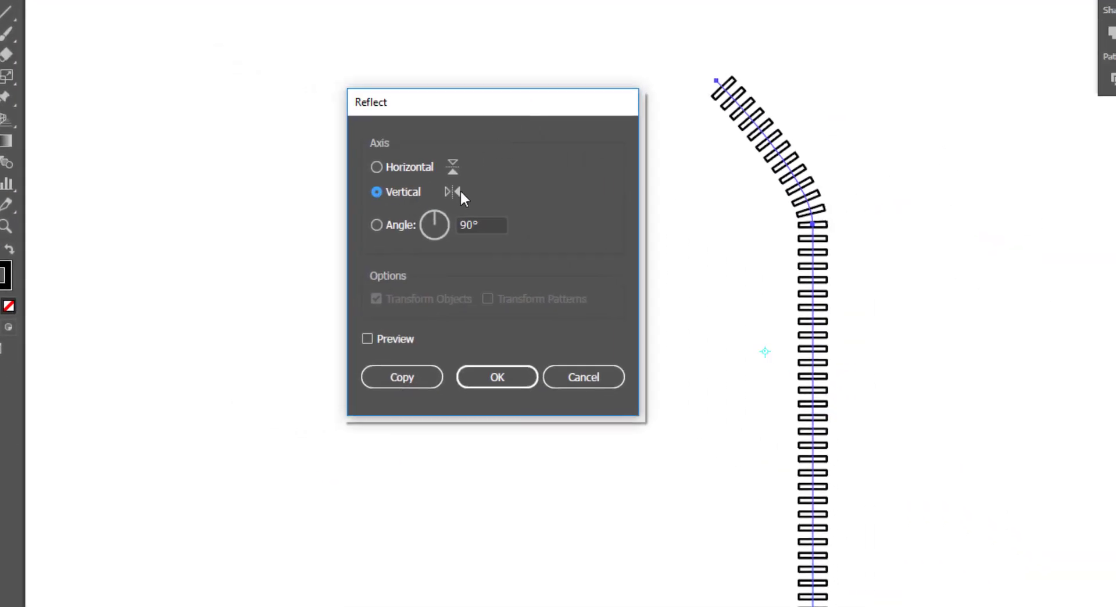
{"action": "left_click", "coordinate": [402, 376]}
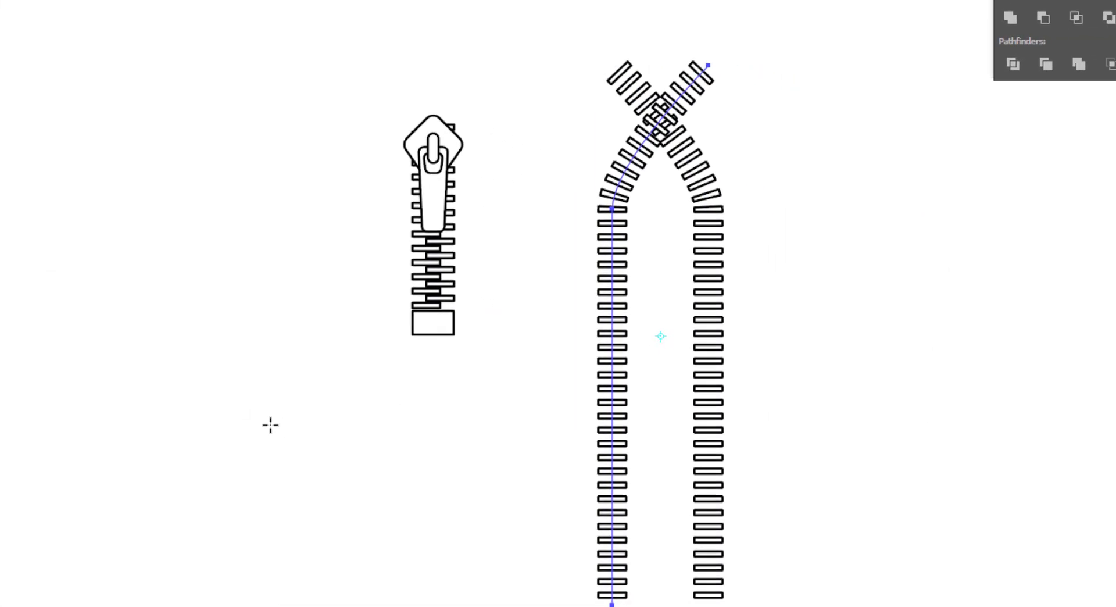
Nudge the mirrored half right and down until it interlocks with the original
{"action": "key", "text": "Right"}
{"action": "key", "text": "Right"}
{"action": "key", "text": "Right"}
{"action": "key", "text": "Right"}
{"action": "key", "text": "Right"}
{"action": "key", "text": "Right"}
{"action": "key", "text": "Right"}
{"action": "key", "text": "Right"}
{"action": "key", "text": "Right"}
{"action": "key", "text": "Right"}
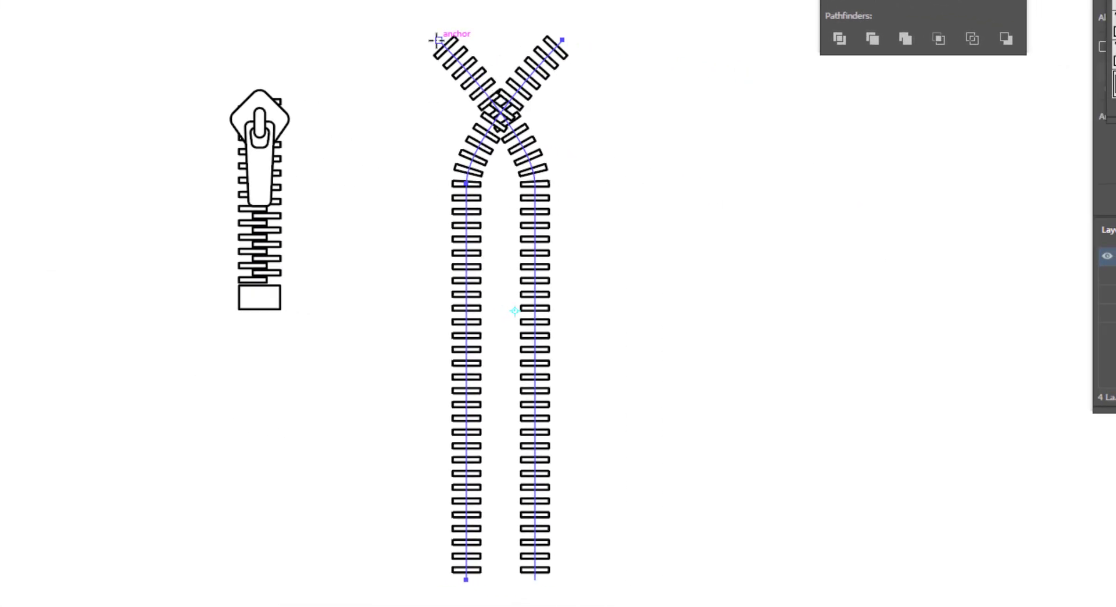
{"action": "key", "text": "Right"}
{"action": "key", "text": "Right"}
{"action": "key", "text": "Right"}
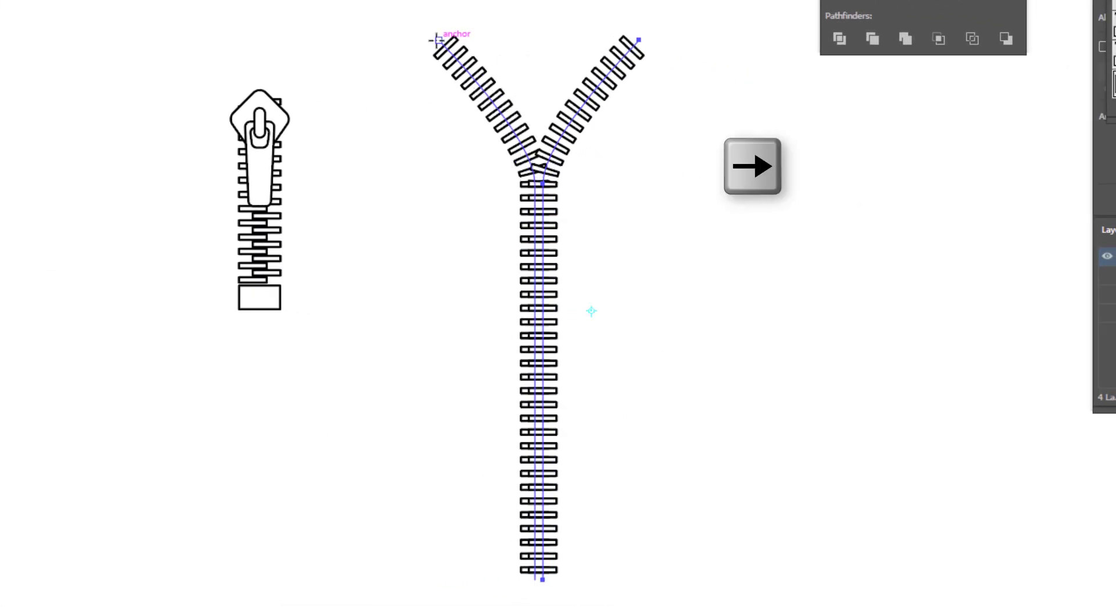
{"action": "key", "text": "Down"}
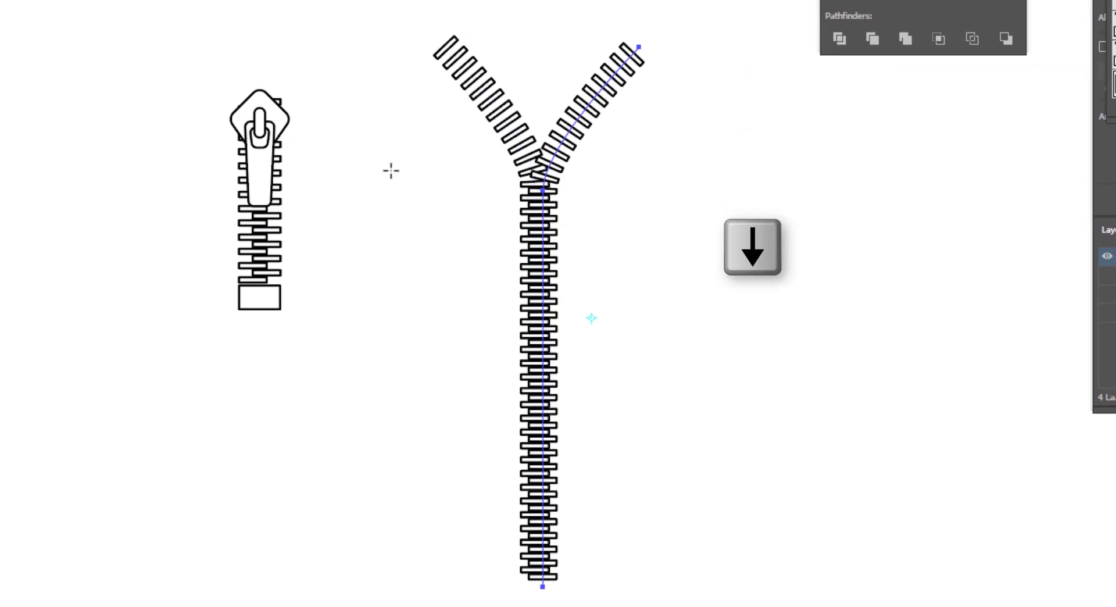
{"action": "key", "text": "Right"}
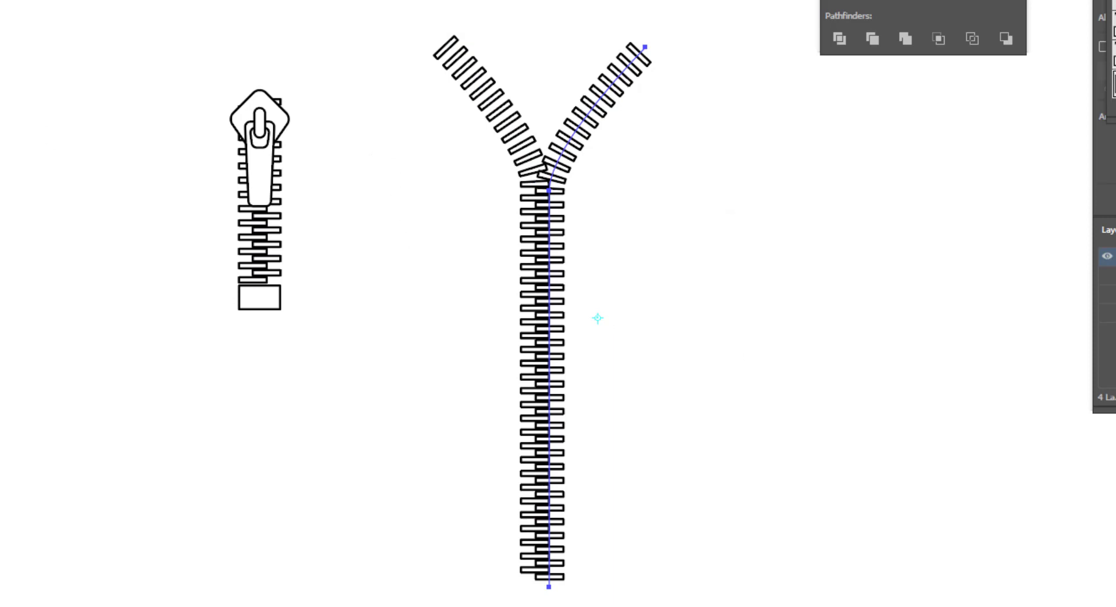
Place the Sport Zipper Pull symbol where the two zipper halves meet
{"action": "left_click", "coordinate": [719, 280]}
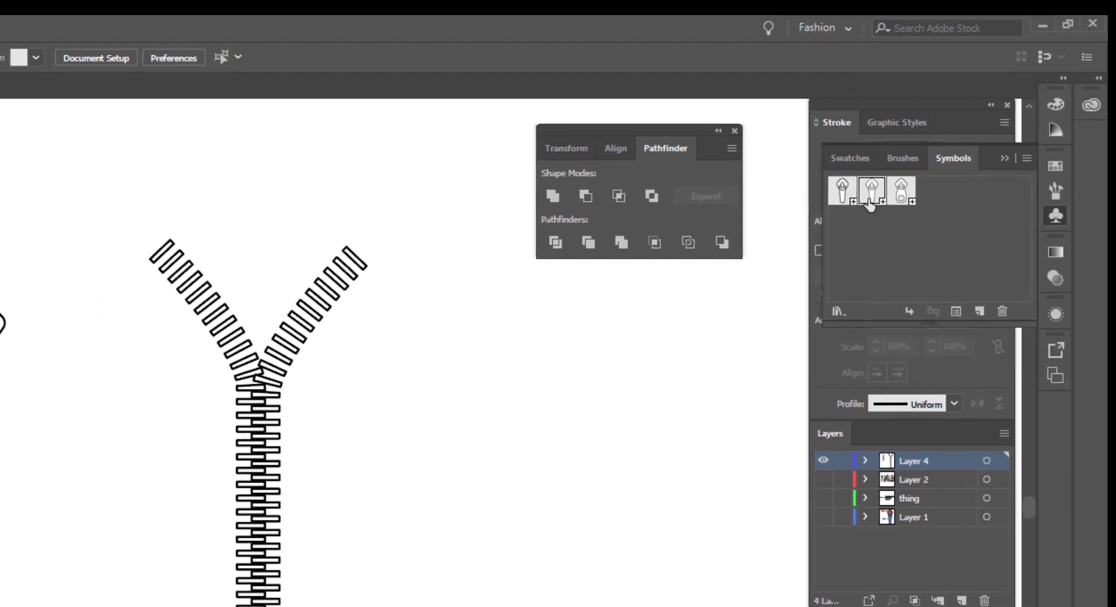
{"action": "left_click_drag", "start_coordinate": [866, 215], "coordinate": [226, 427]}
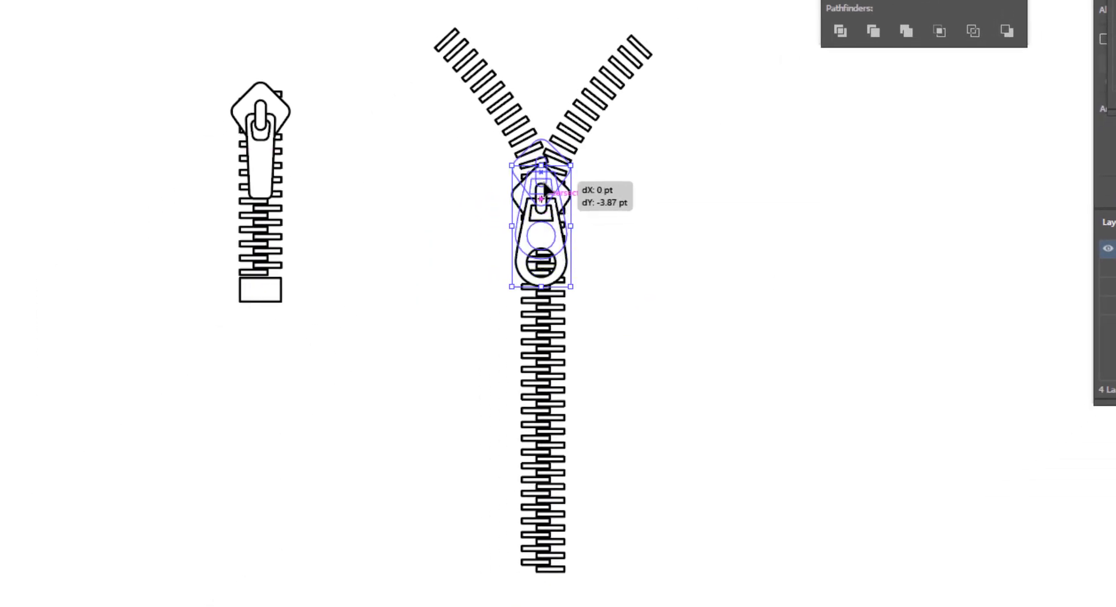
{"action": "left_click_drag", "start_coordinate": [545, 191], "coordinate": [544, 160]}
Duplicate the bottom stop rectangle onto the base of the Y zipper
{"action": "left_click", "coordinate": [715, 425]}
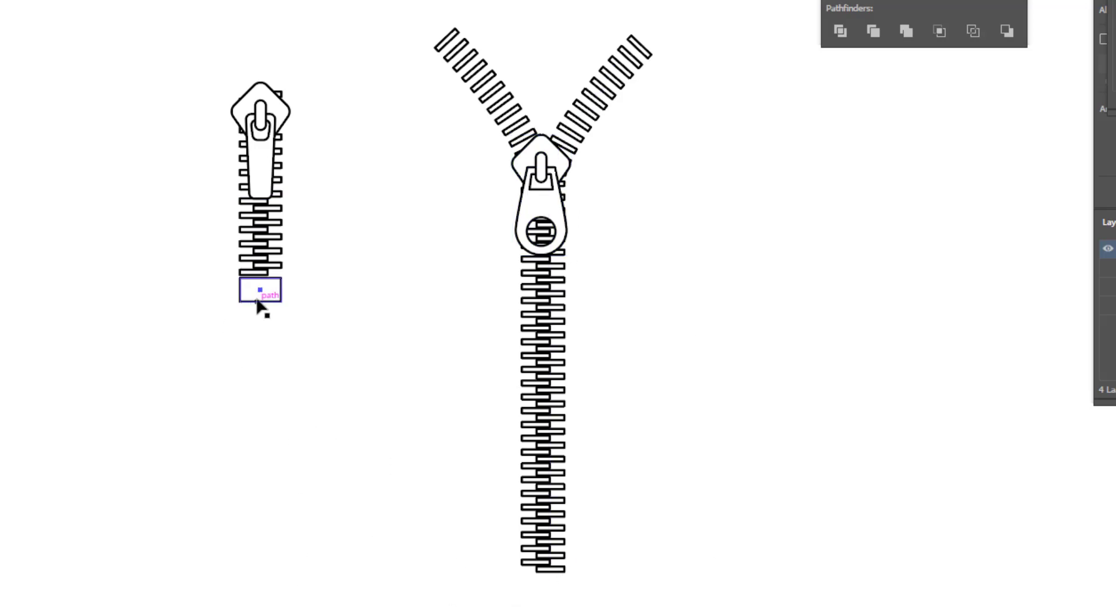
{"action": "left_click_drag", "start_coordinate": [258, 303], "coordinate": [540, 568]}
{"action": "left_click", "coordinate": [683, 160]}
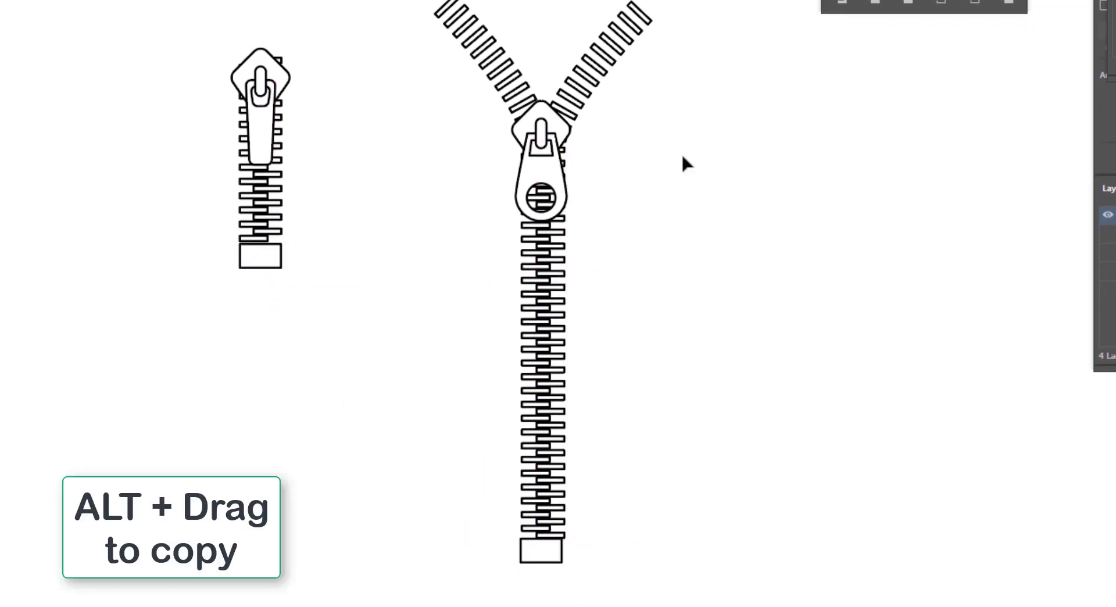